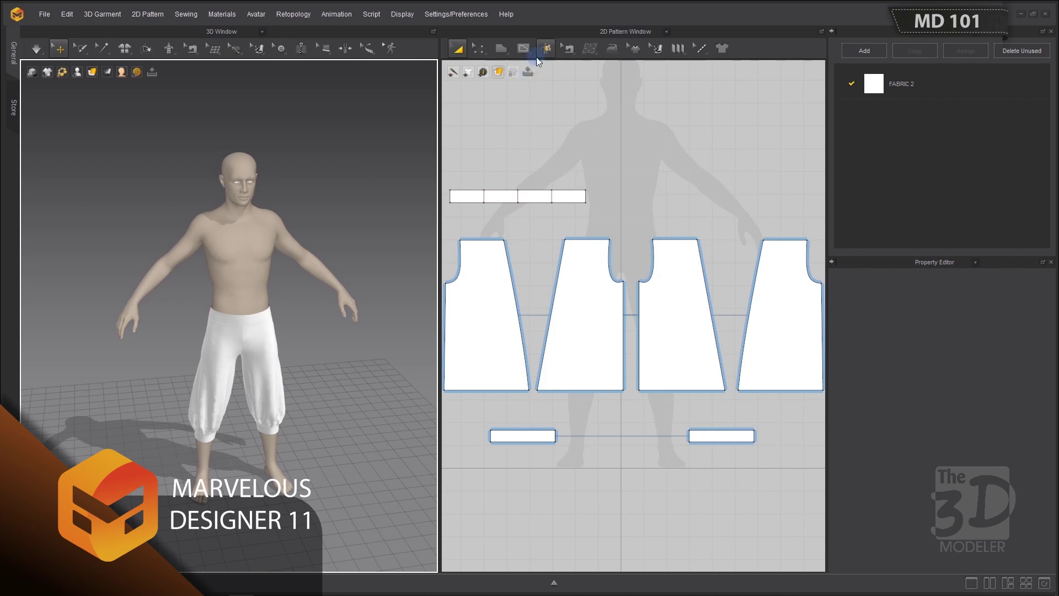
Detach the 2D retopology tool list as a floating palette above the pattern pieces.
click(592, 49)
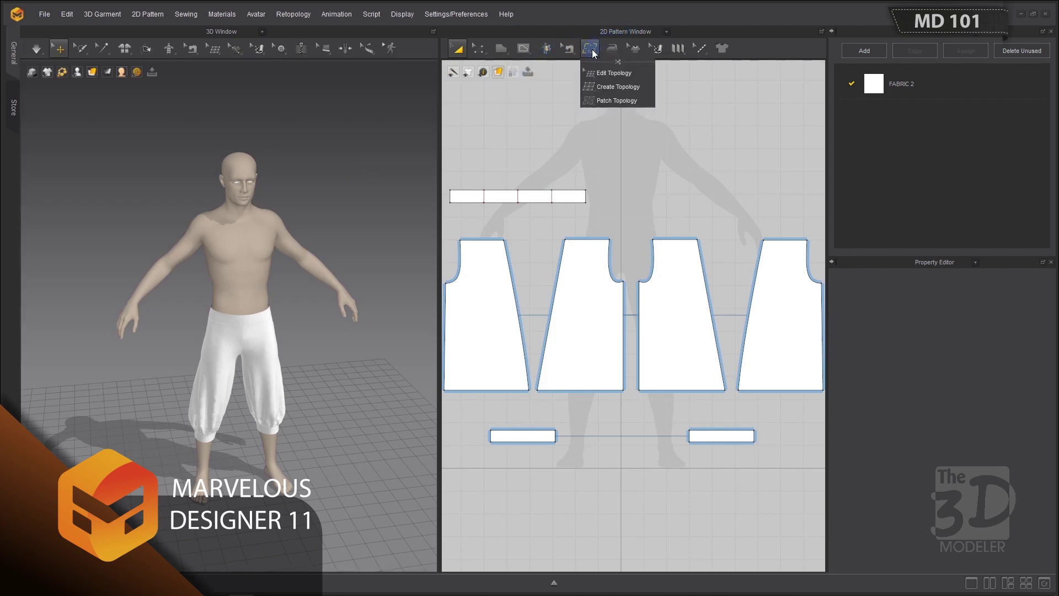
click(618, 61)
drag(622, 69, 504, 96)
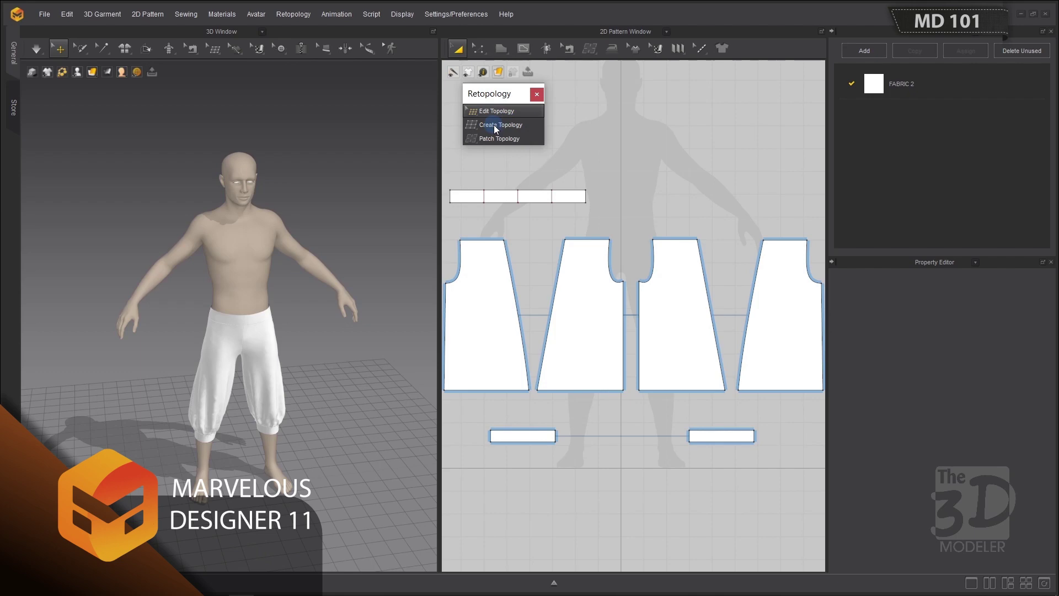
click(466, 138)
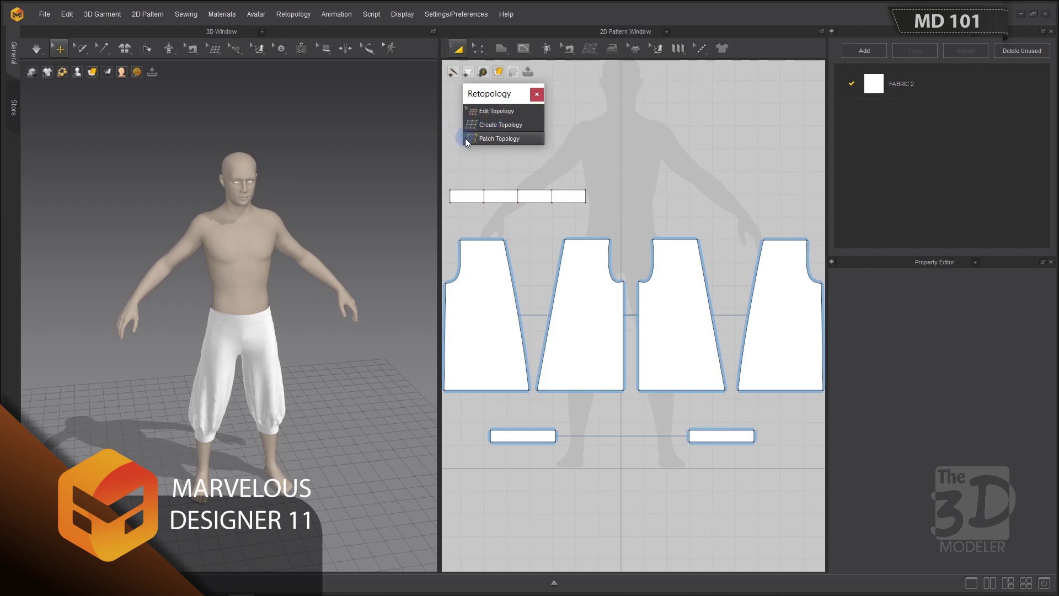
click(524, 140)
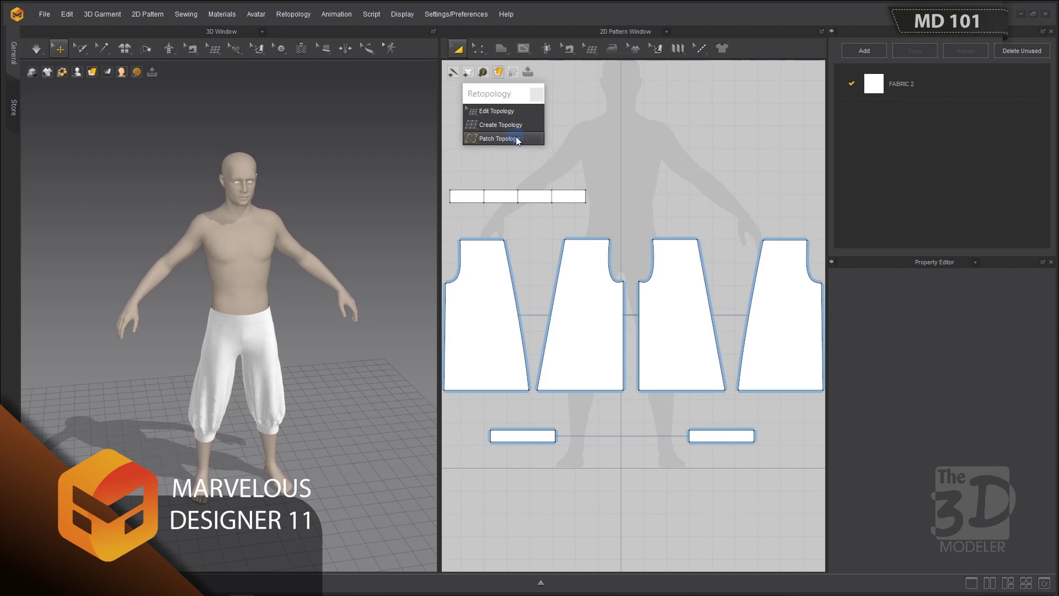
Use Patch Topology with 3 subdivisions to outline a four-sided patch from hem to crotch level on the left middle trouser piece.
click(517, 140)
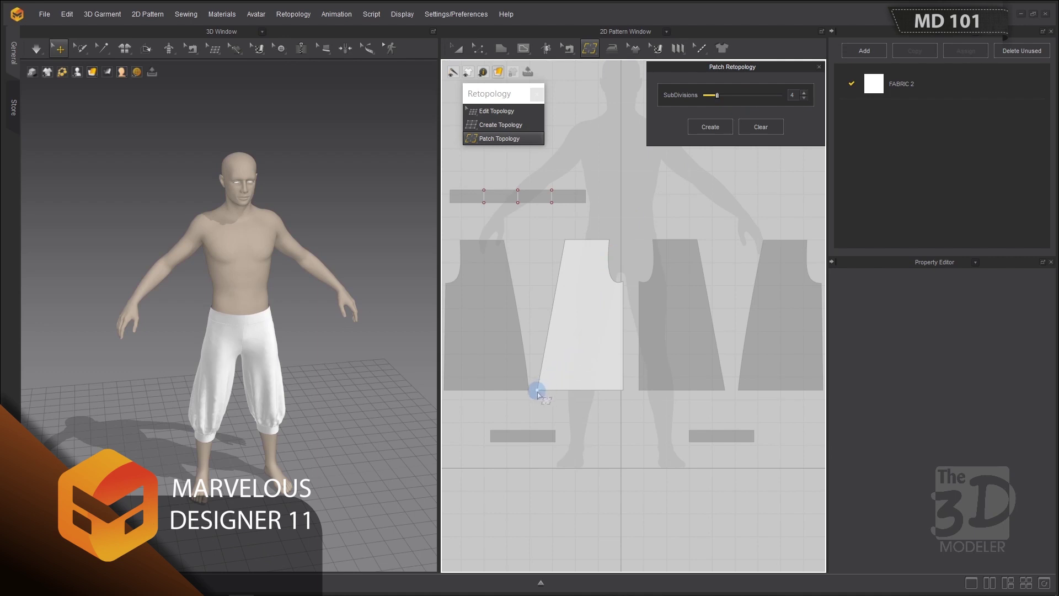
scroll(537, 392, down, 1)
mouse_move(537, 392)
mouse_down()
mouse_move(549, 372)
mouse_move(608, 372)
mouse_move(623, 391)
mouse_move(594, 300)
mouse_move(629, 284)
mouse_up()
click(623, 281)
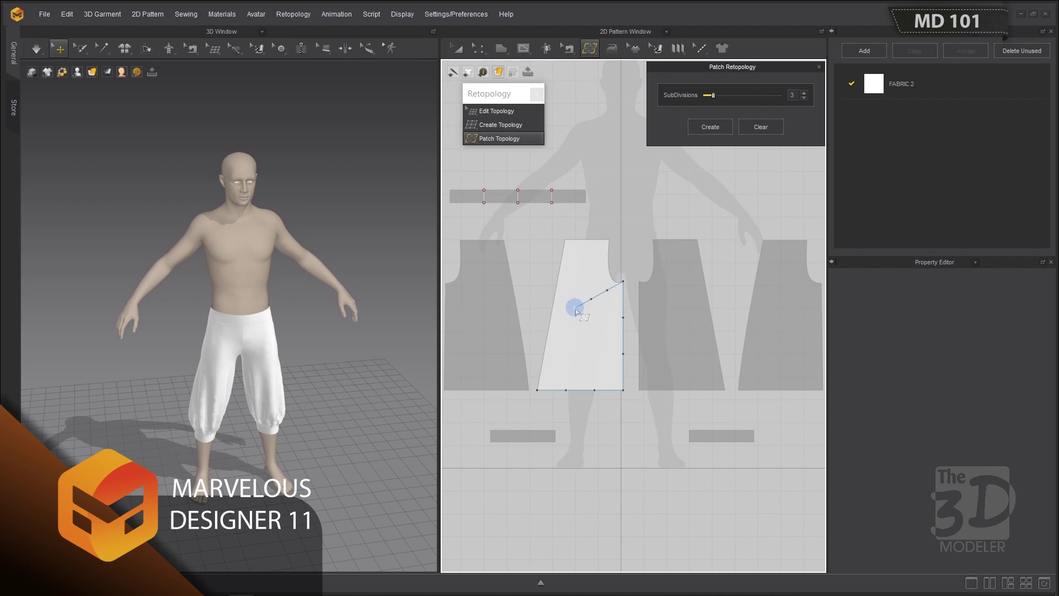
drag(576, 310, 537, 392)
drag(537, 392, 559, 283)
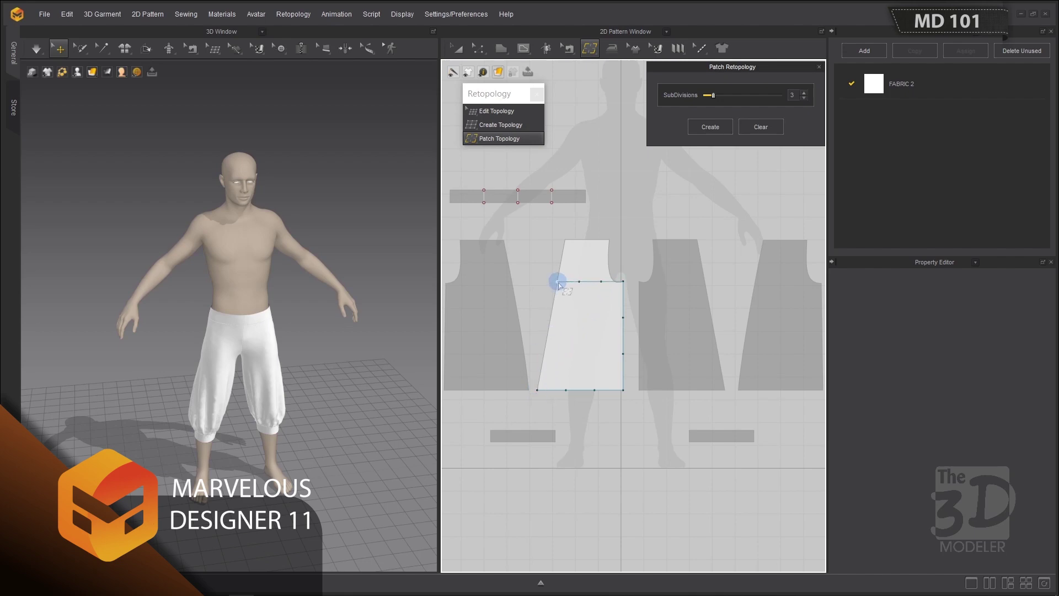
click(538, 391)
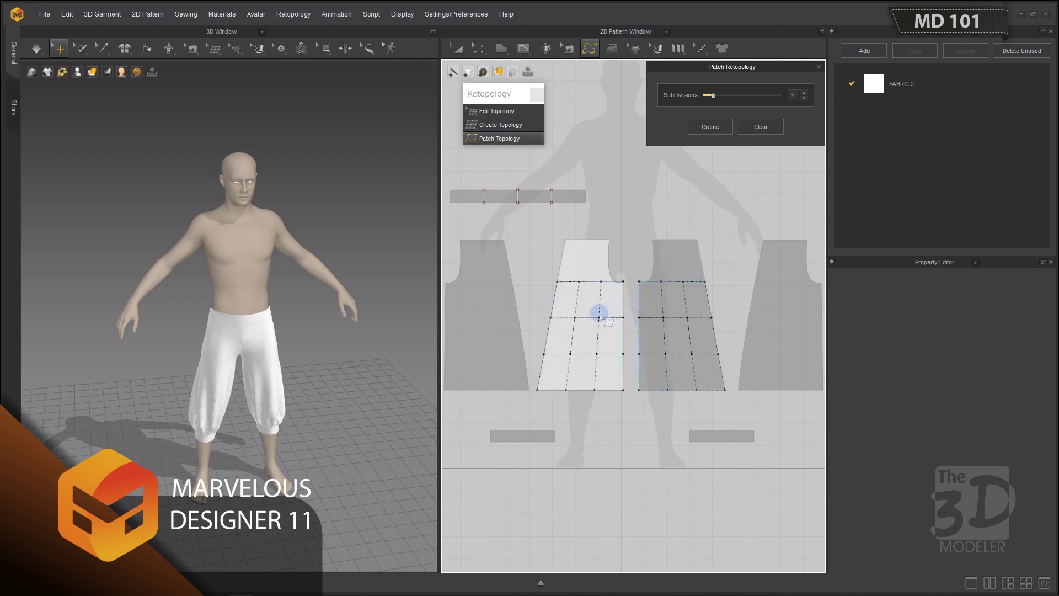
Set the slanted outer side edge of the lower patch to 7 subdivisions.
click(548, 333)
click(575, 281)
click(623, 301)
click(578, 390)
click(549, 298)
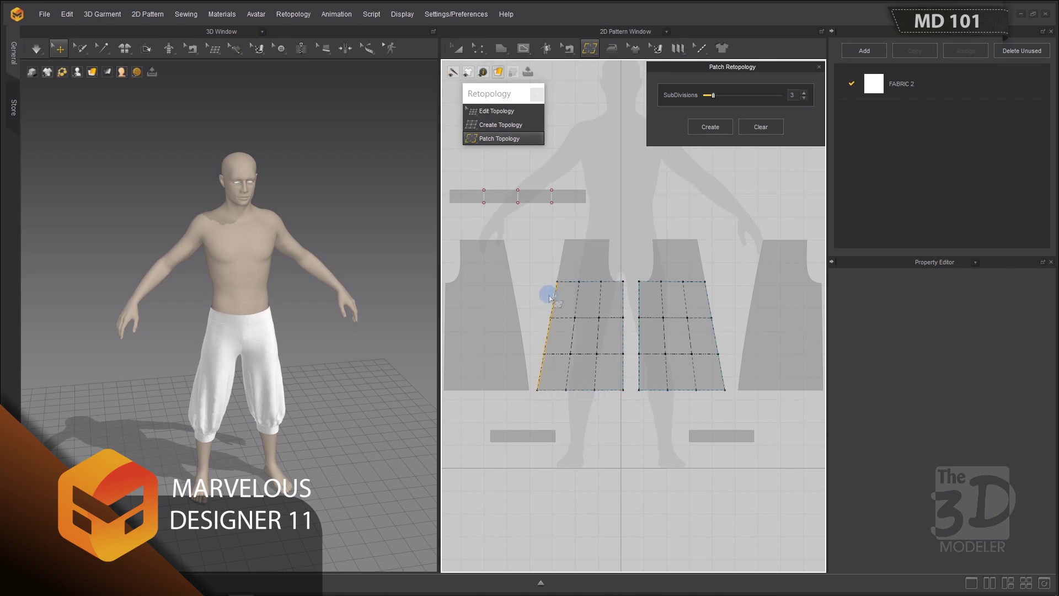
click(552, 323)
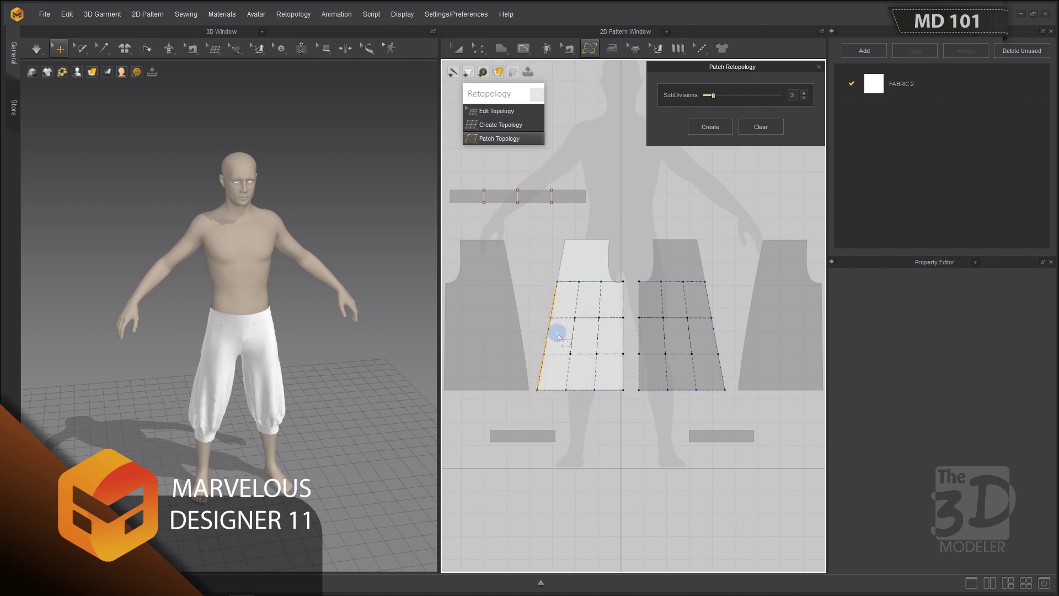
click(542, 305)
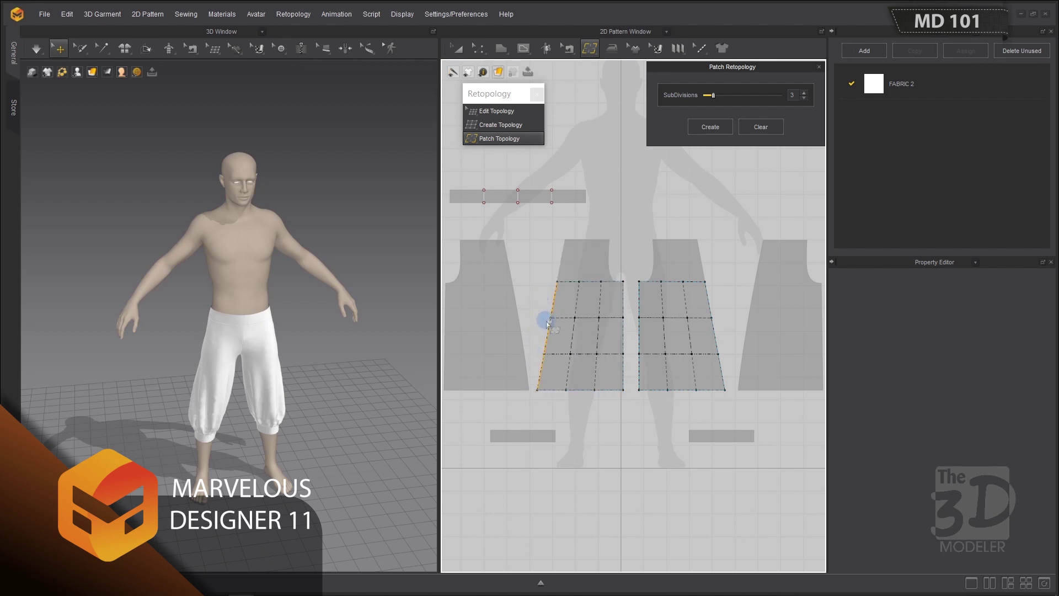
click(706, 89)
double_click(793, 94)
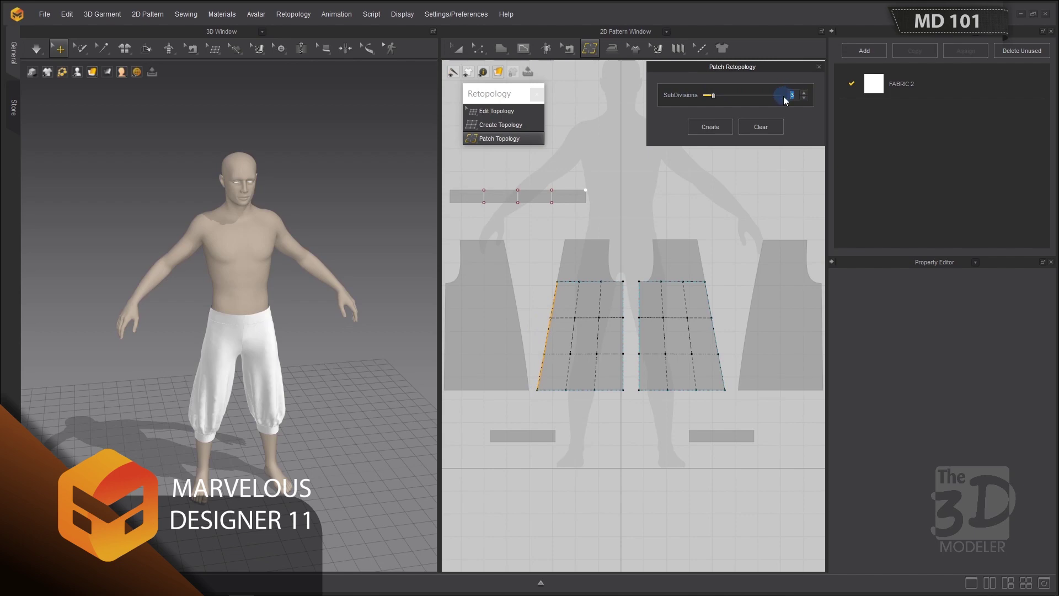
text(7)
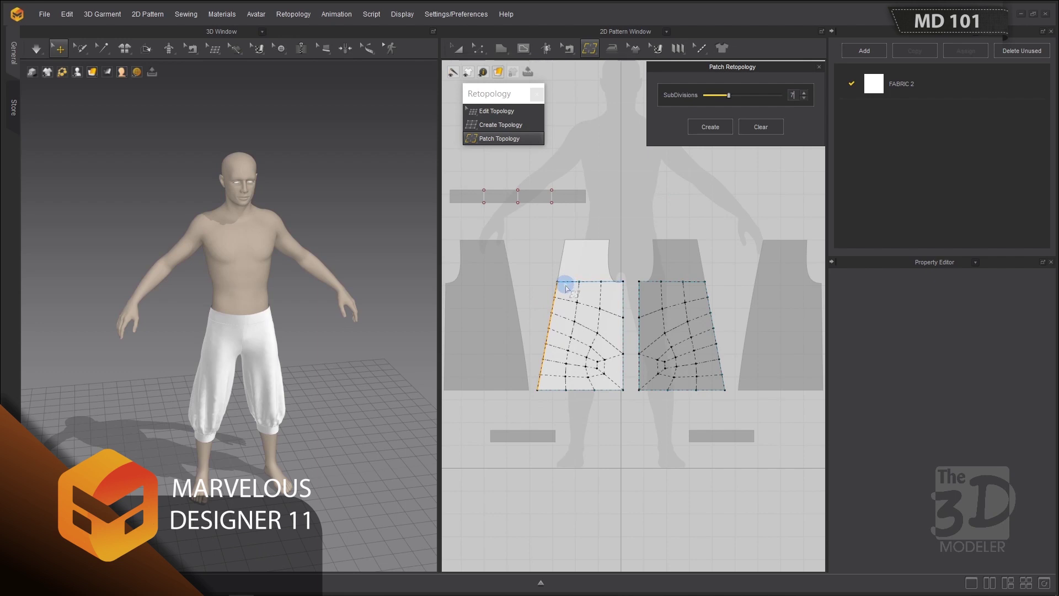
Set the vertical inseam edge of the lower patch to 7 subdivisions.
click(622, 309)
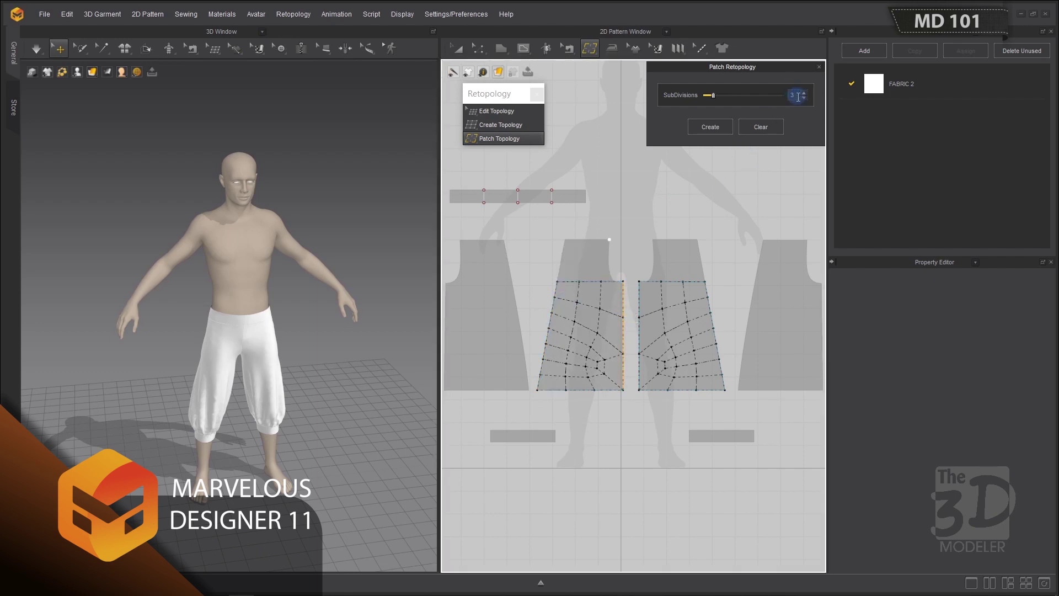
drag(799, 97, 784, 94)
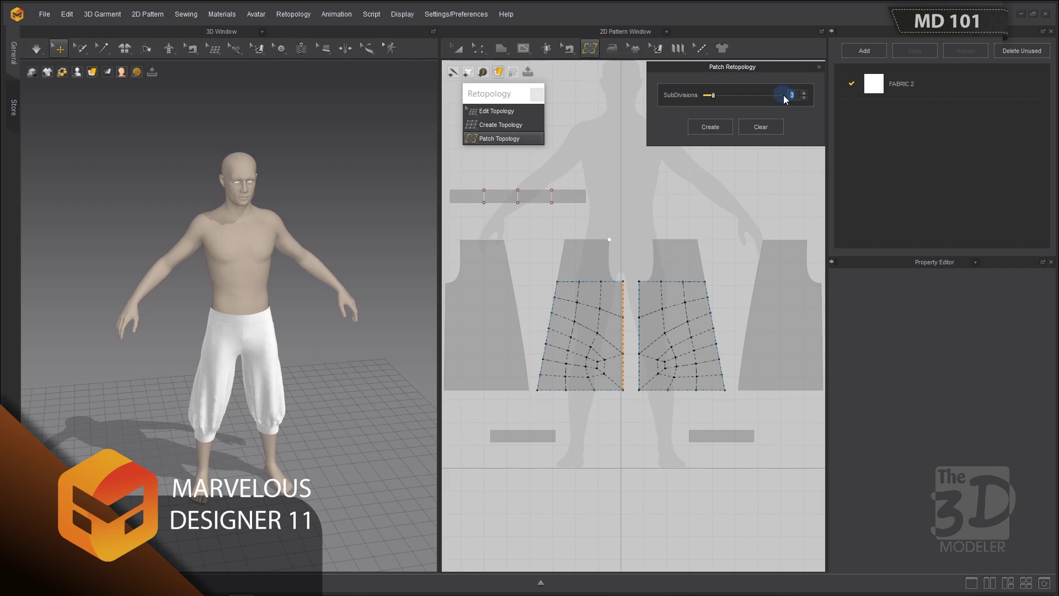
text(7)
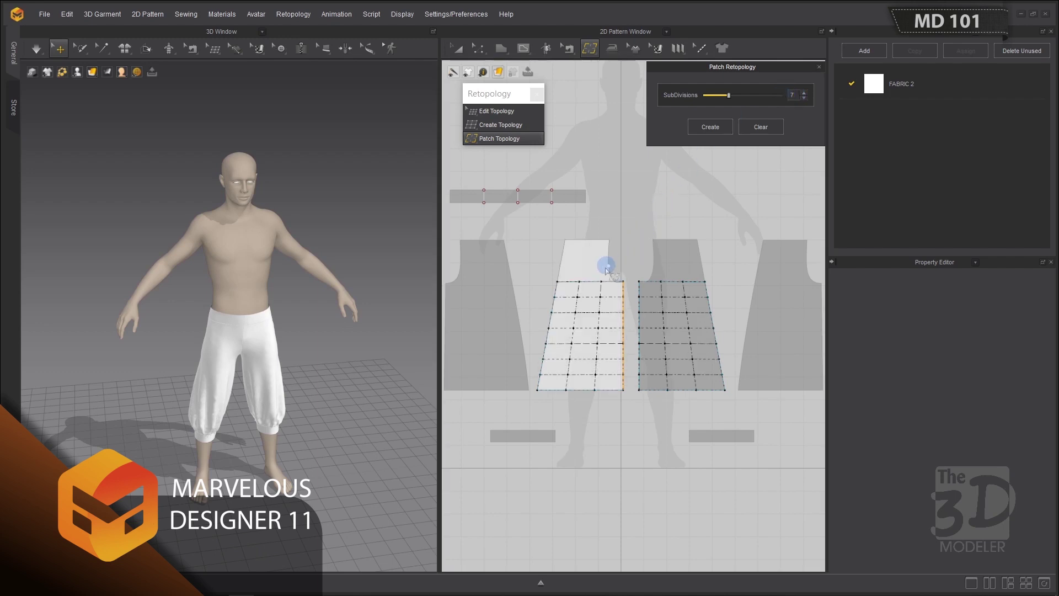
Set both the crotch-level edge and the hem edge of the lower patch to 4 subdivisions.
click(591, 281)
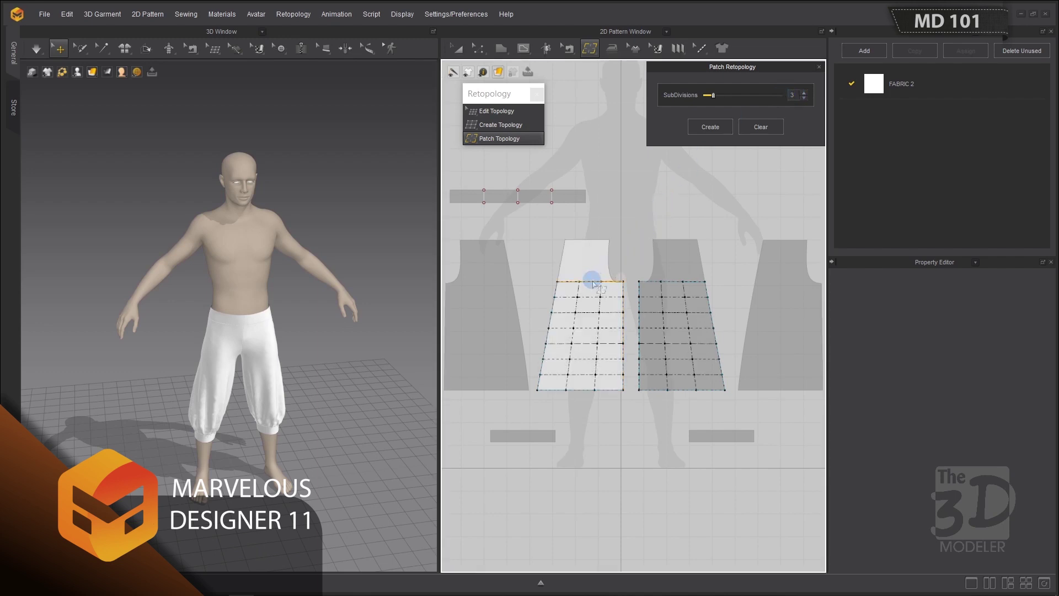
double_click(790, 96)
text(4)
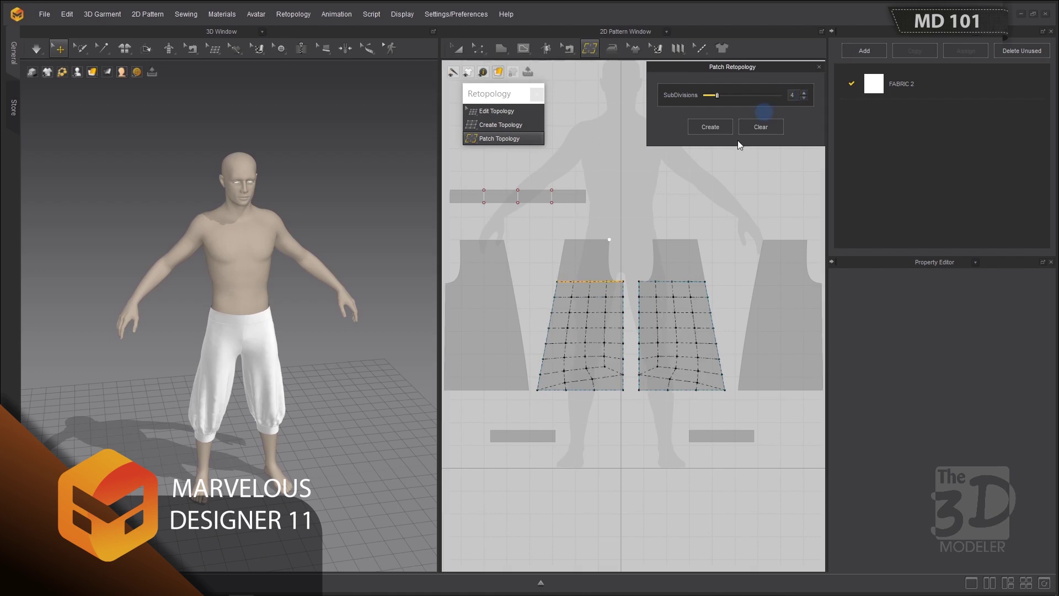
click(586, 389)
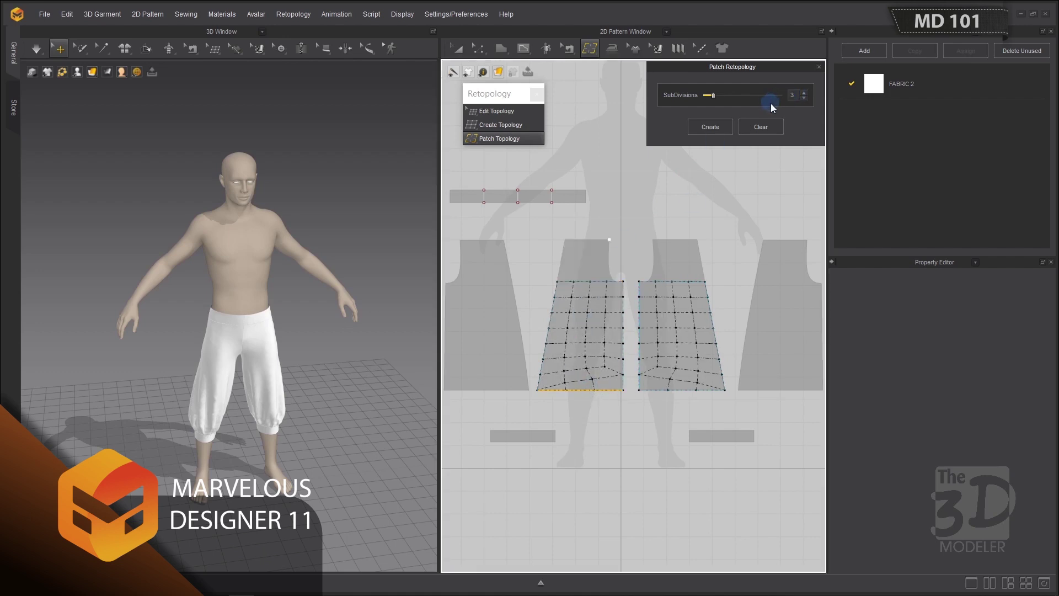
double_click(793, 96)
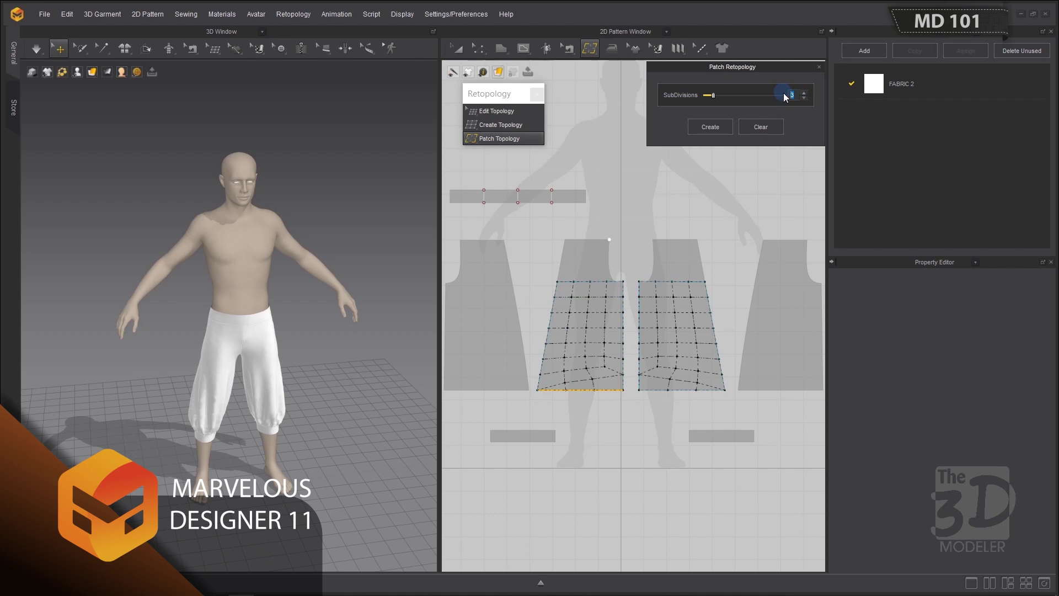
text(4)
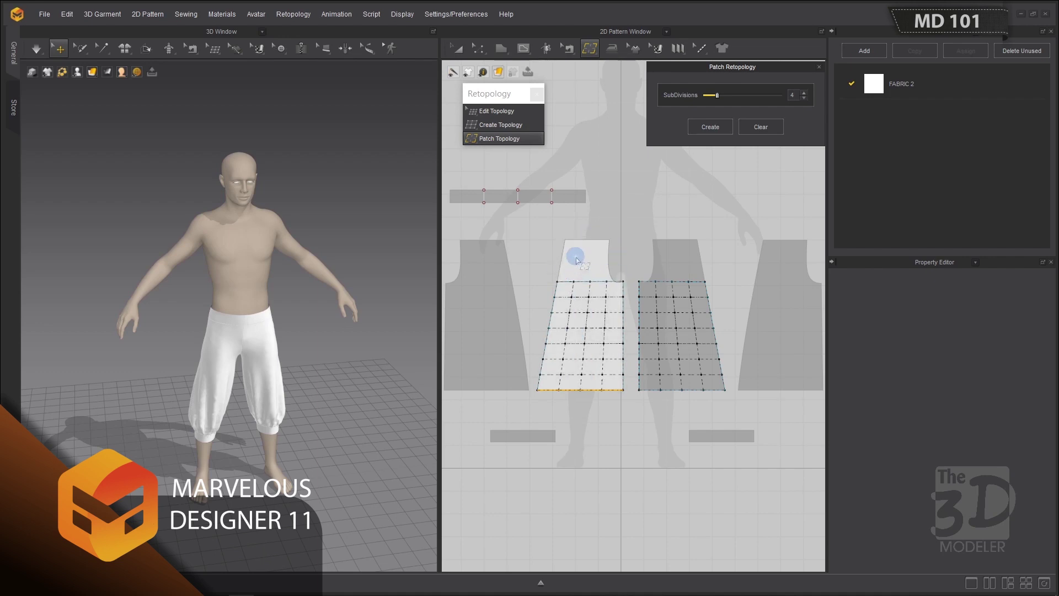
Outline a 4-subdivision patch from crotch level to the waist, and set its outer side and crotch-curve edges to 3 subdivisions.
click(558, 276)
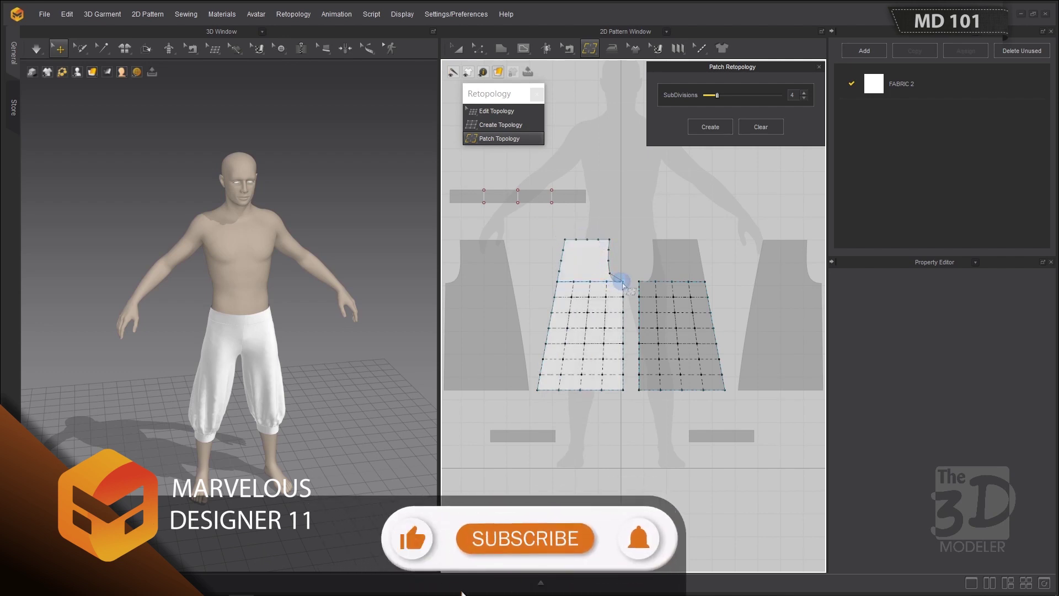
click(561, 259)
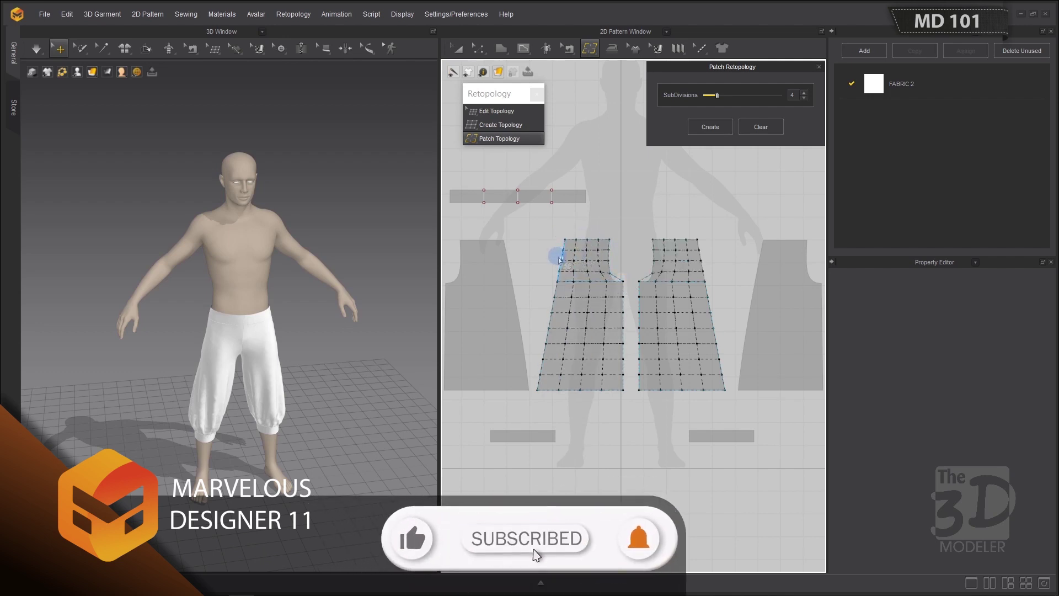
click(776, 102)
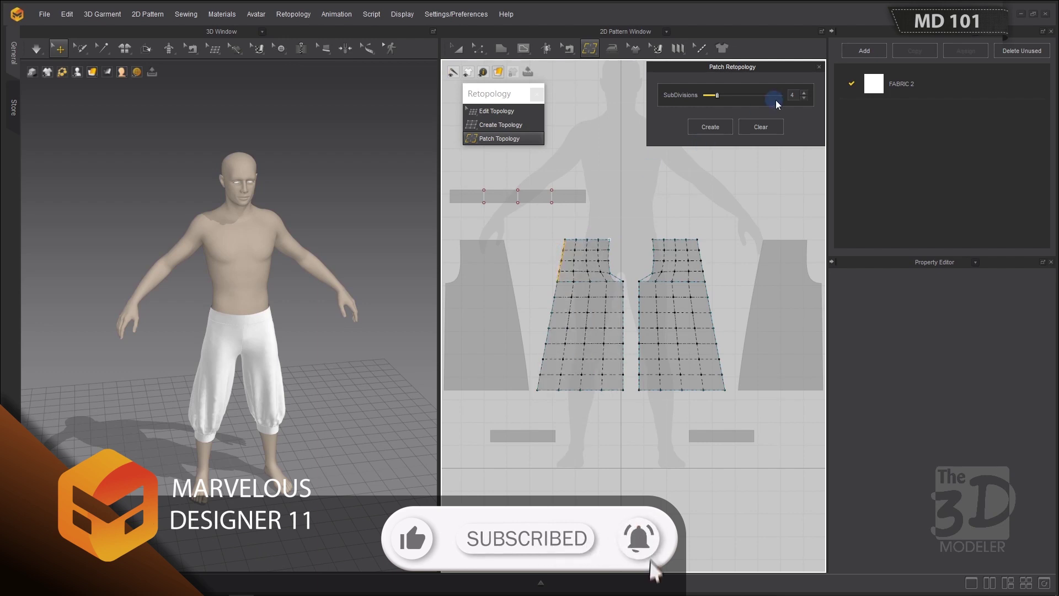
double_click(784, 96)
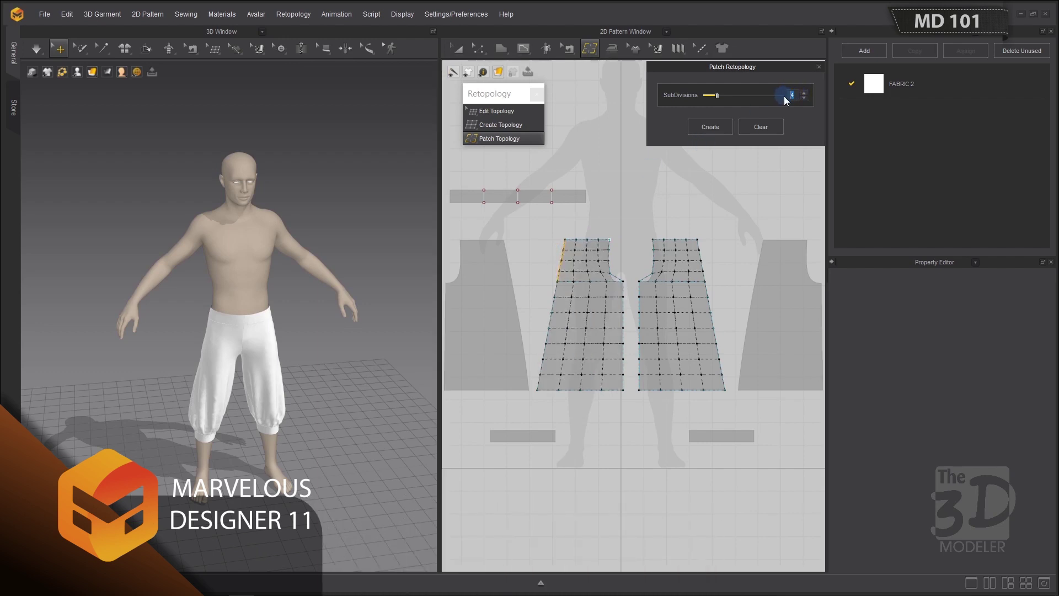
text(3)
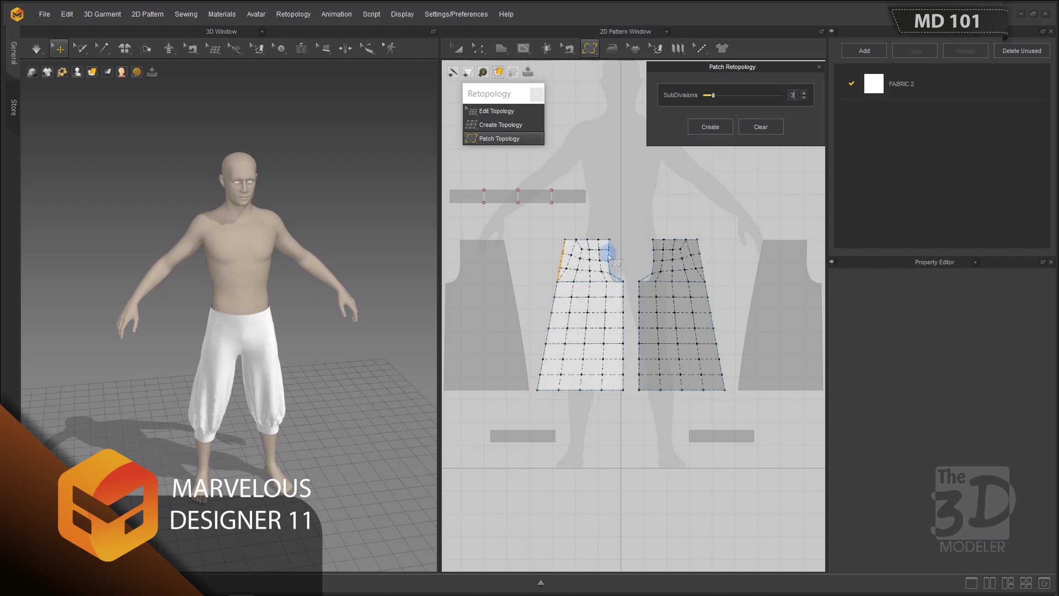
click(610, 254)
double_click(784, 96)
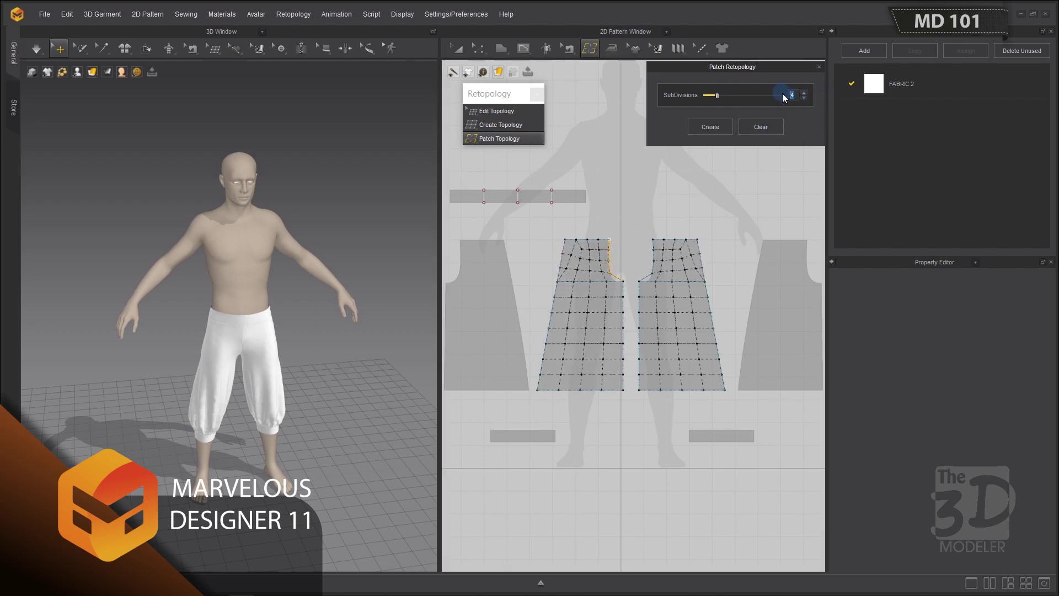
text(3)
Keep the waist edge at 4 subdivisions, create the topology from both patches, and close the Patch Retopology settings.
click(586, 239)
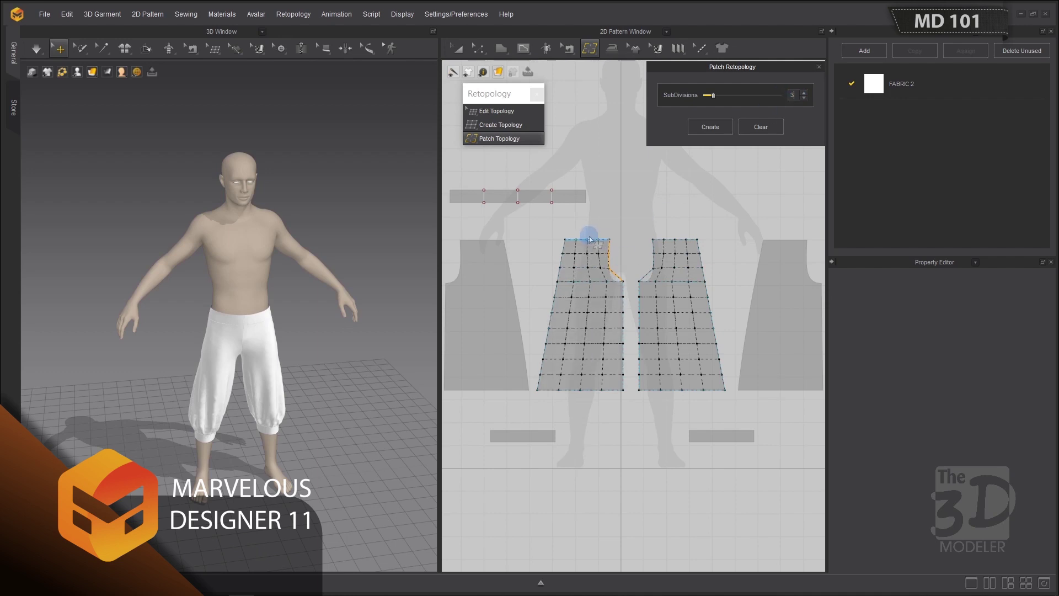
click(787, 102)
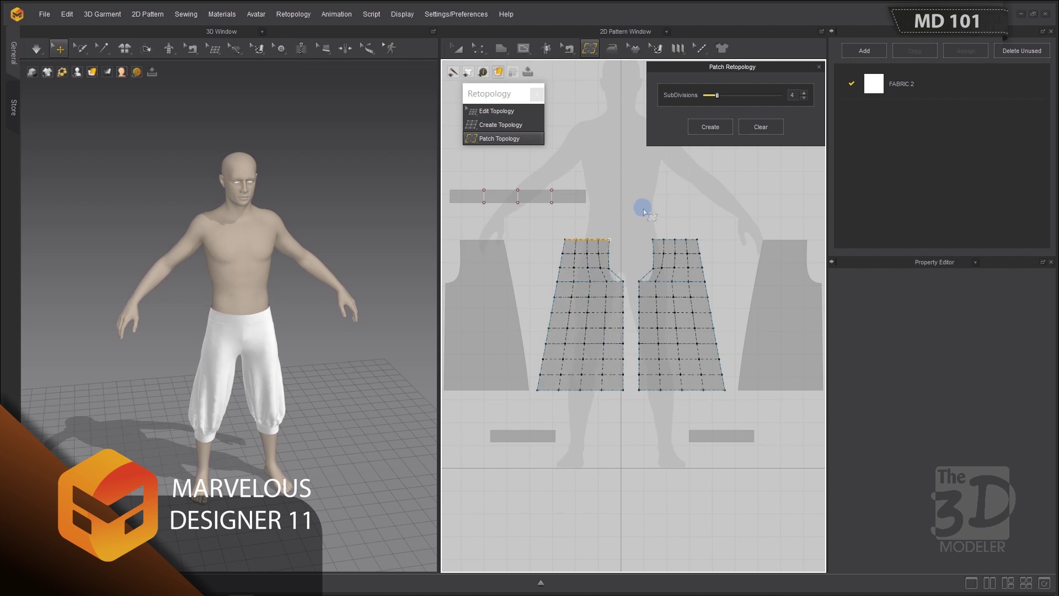
click(709, 126)
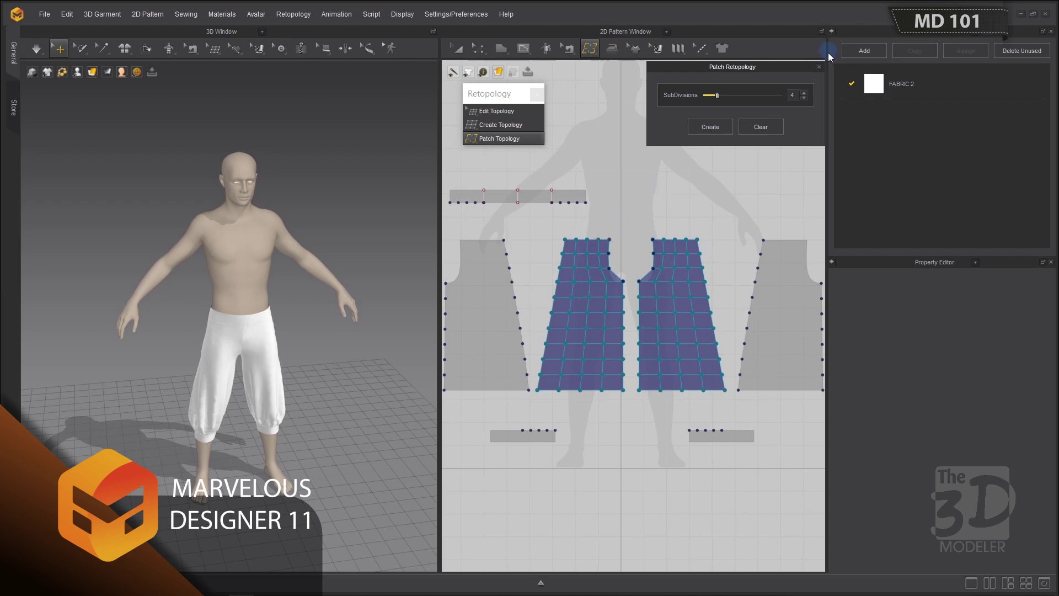
click(819, 66)
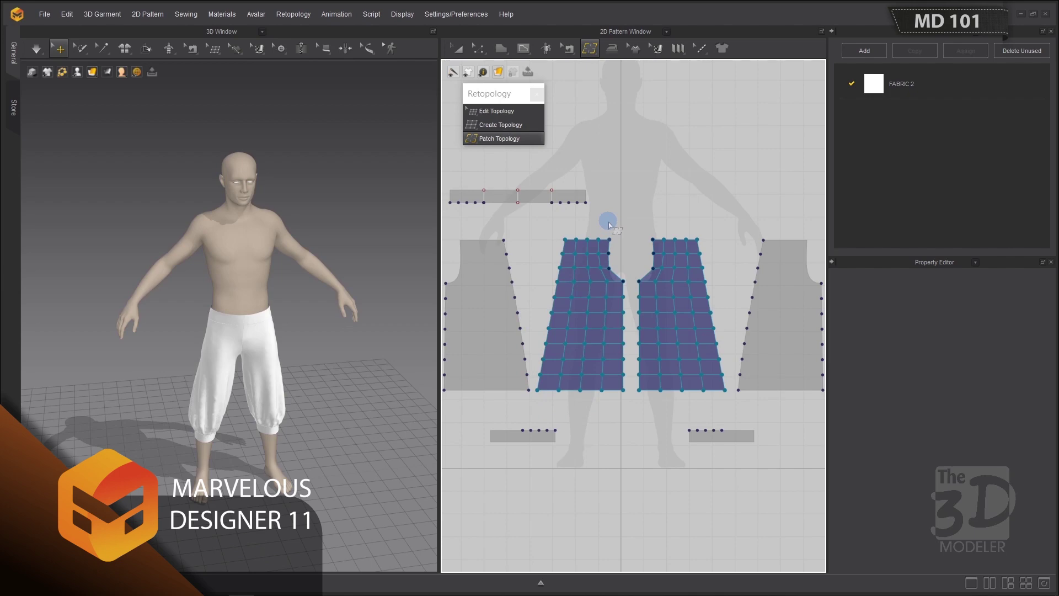
With Edit Topology, delete the quad below the crotch point and move the crotch-corner vertex inward along the crotch curve.
click(507, 113)
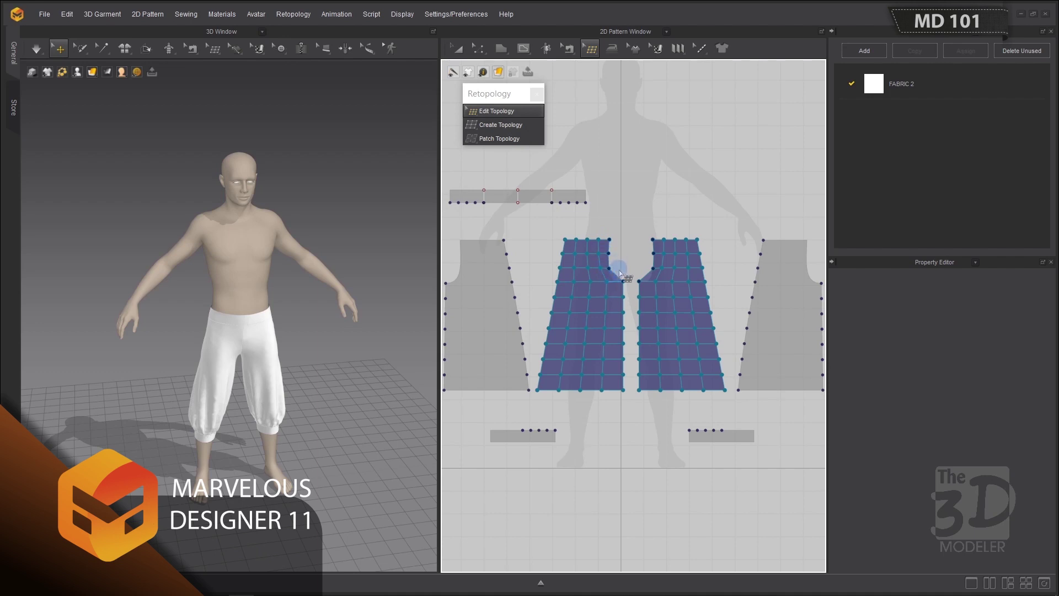
click(616, 289)
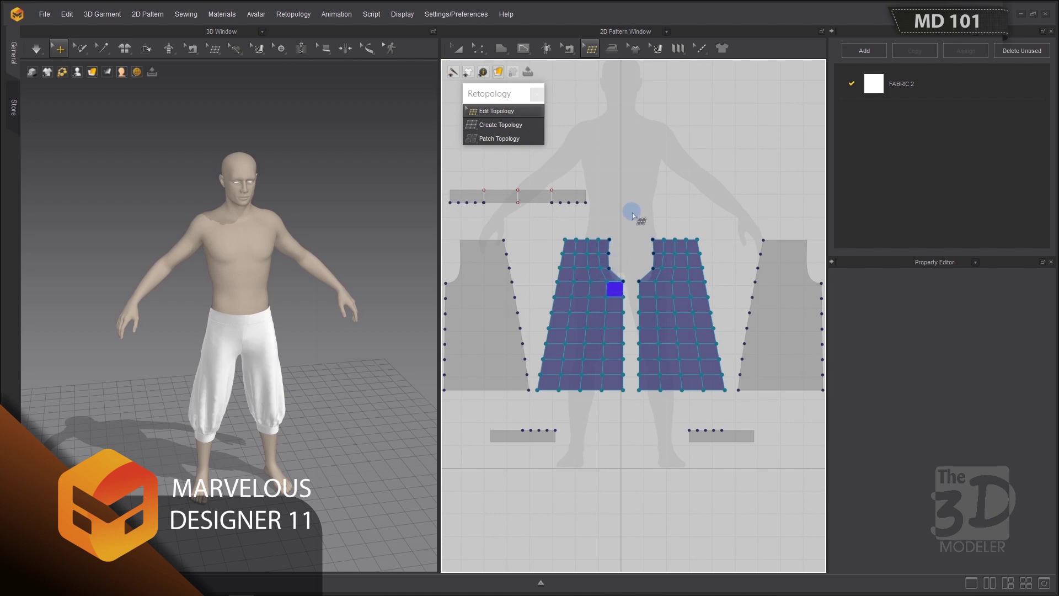
key(Delete)
drag(623, 282, 618, 279)
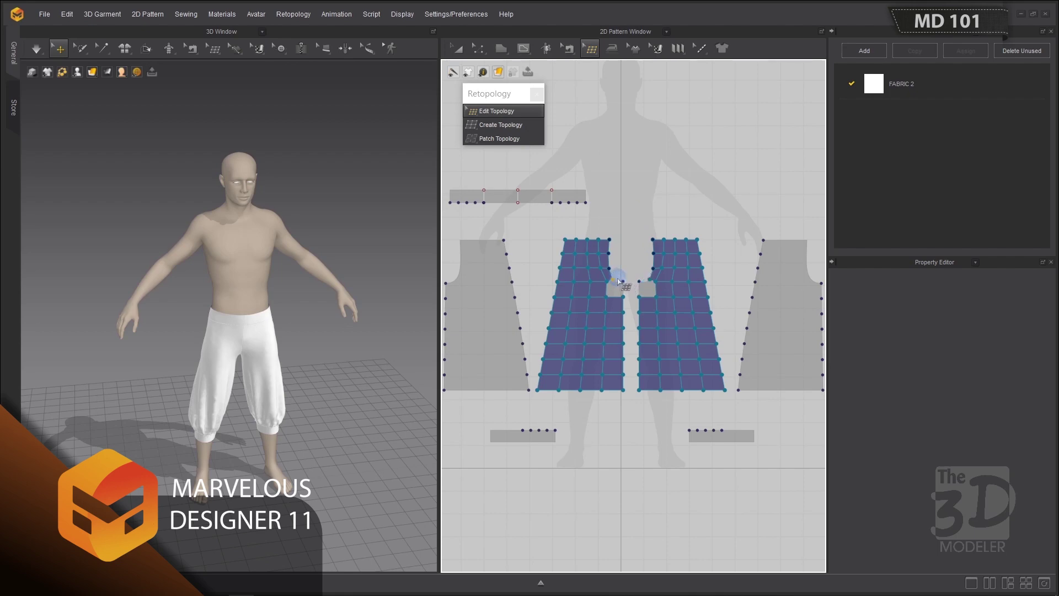
Fill the gap below the crotch point of the inner left trouser piece with new quads using Create Topology.
click(493, 125)
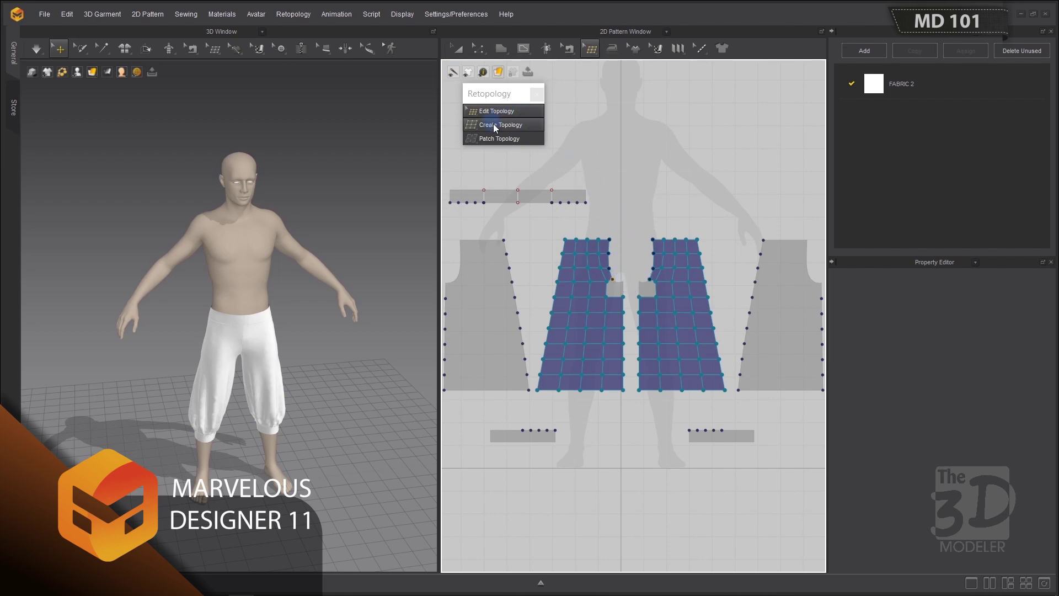
click(607, 298)
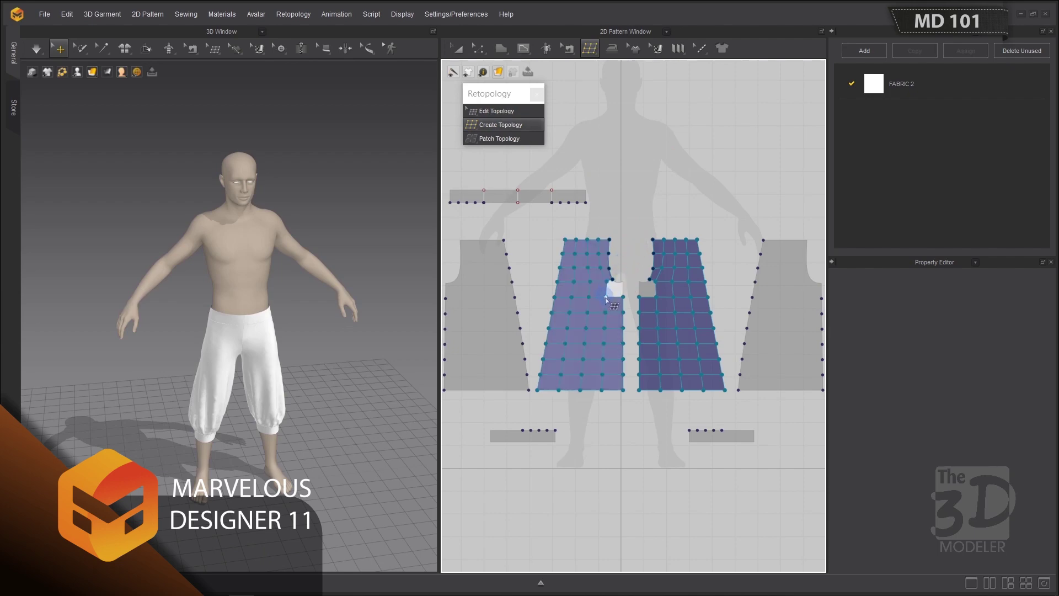
click(617, 282)
click(617, 283)
click(623, 283)
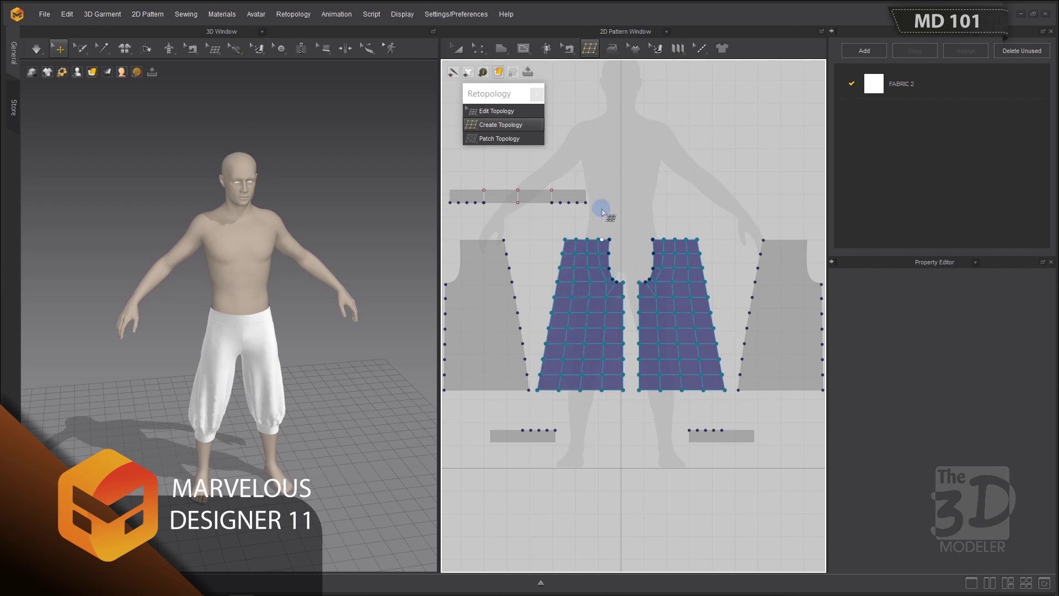
click(502, 111)
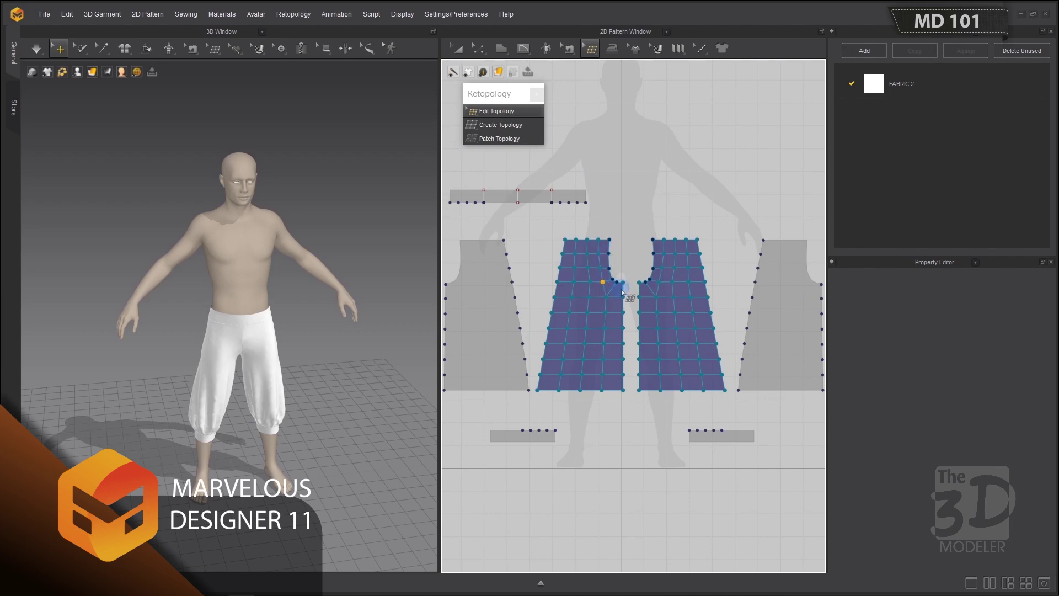
click(589, 282)
click(628, 281)
click(557, 282)
Outline a 4-subdivision patch from crotch level to the hem on the blank outer left trouser piece with Patch Topology.
scroll(674, 206, down, 3)
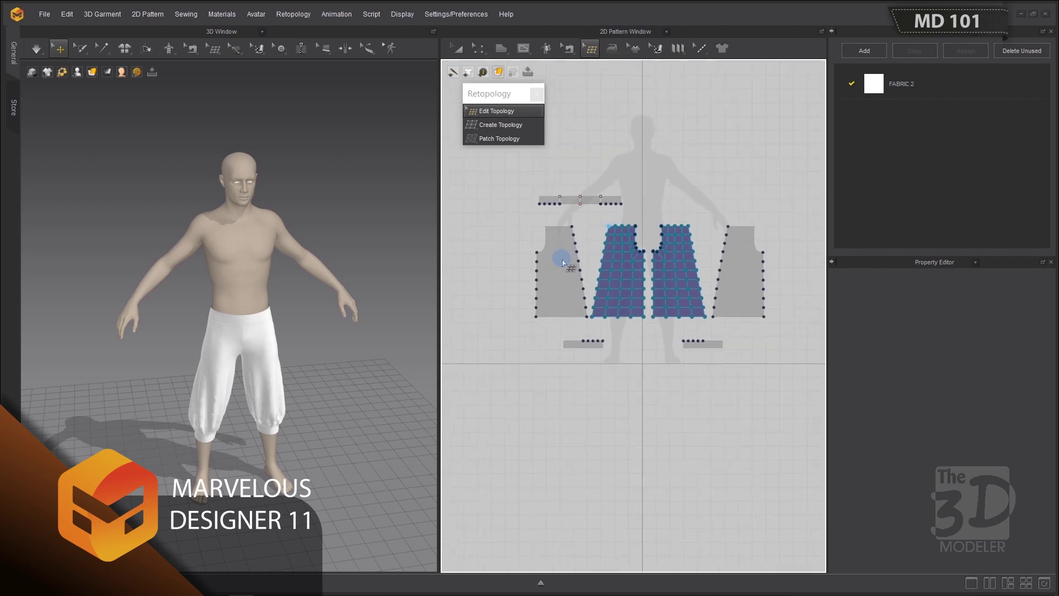
scroll(563, 262, up, 5)
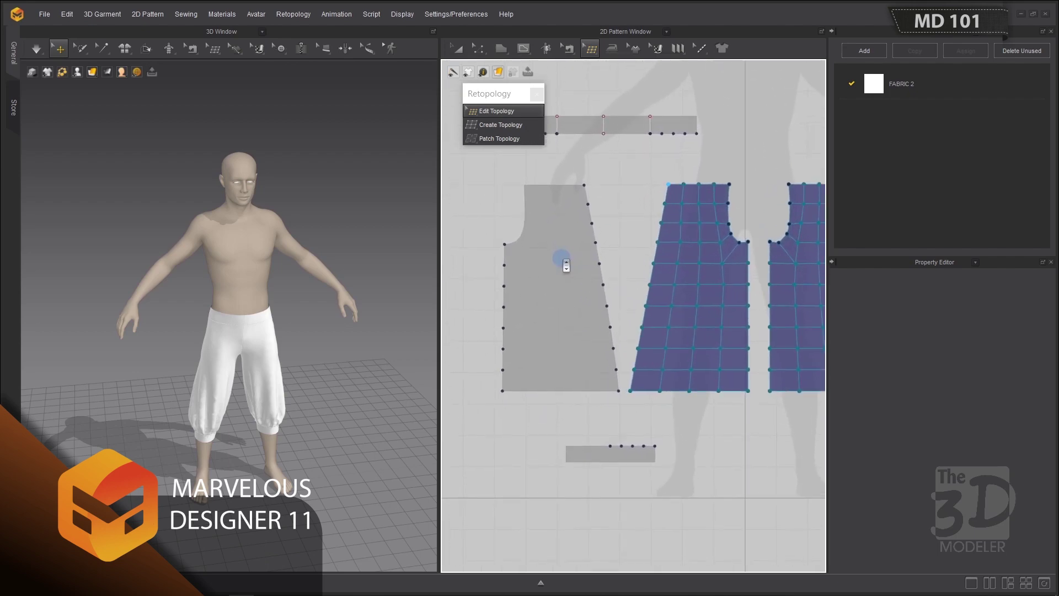
click(505, 140)
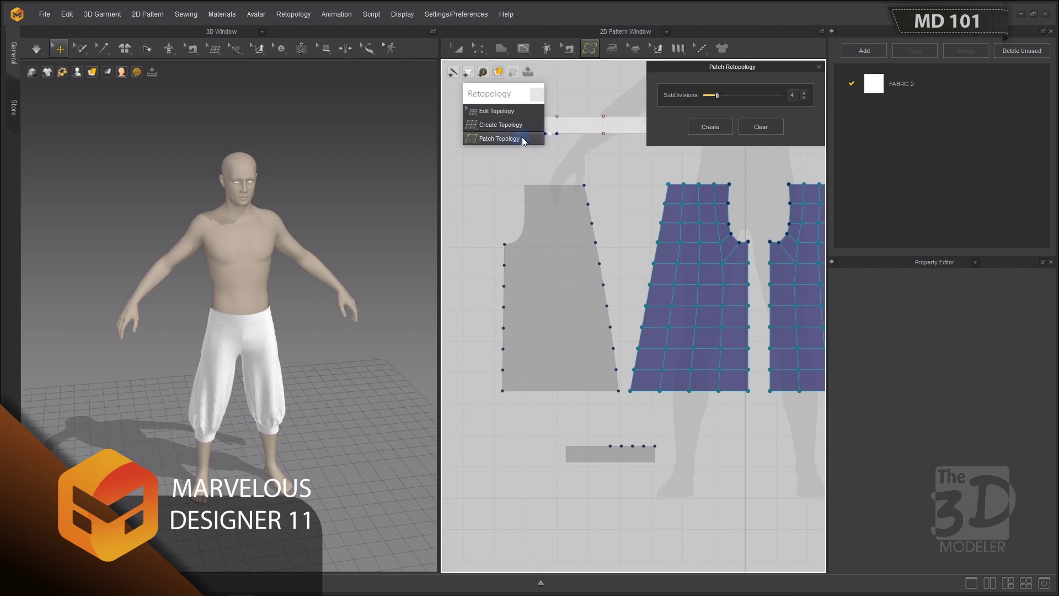
click(754, 68)
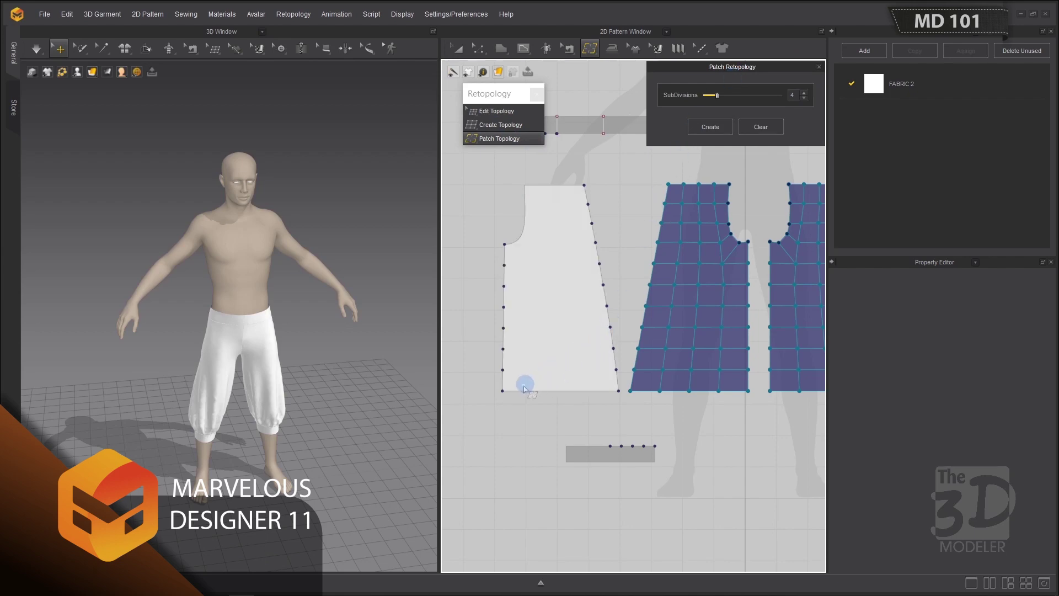
mouse_move(504, 393)
mouse_down()
mouse_move(618, 393)
mouse_move(568, 332)
mouse_move(605, 283)
mouse_move(604, 245)
mouse_move(503, 243)
mouse_move(519, 253)
mouse_move(521, 338)
mouse_move(501, 393)
mouse_move(499, 383)
mouse_up()
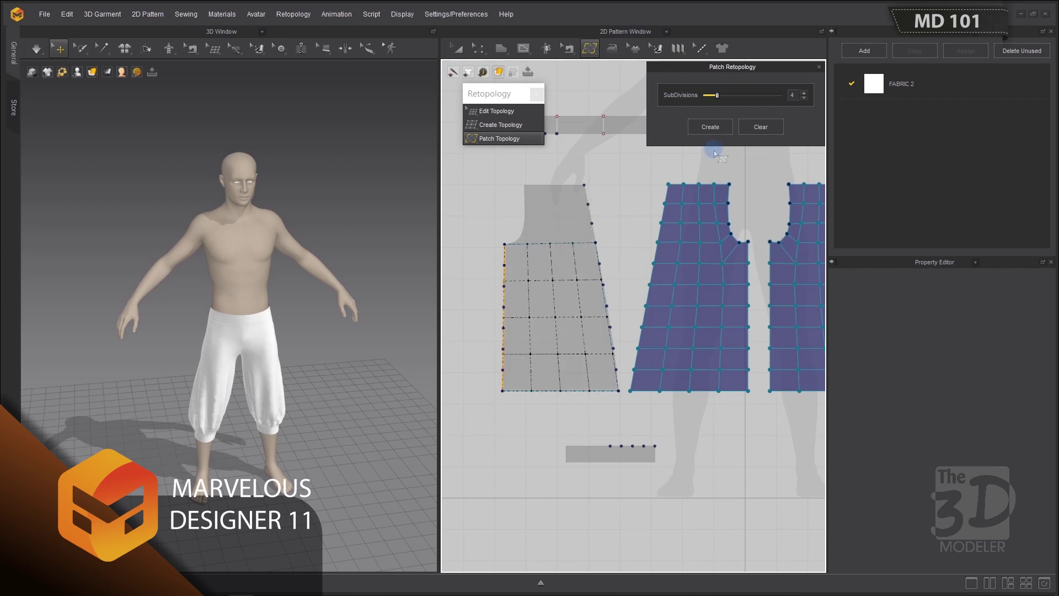
Set both the inseam edge and the outer side edge of the lower patch to 7 subdivisions.
double_click(784, 94)
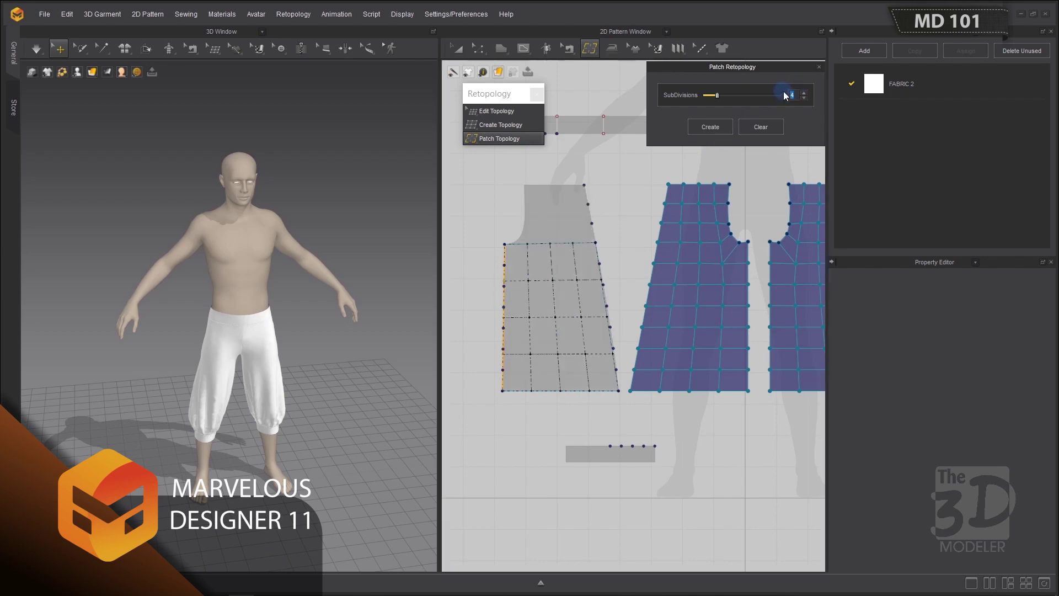
text(7)
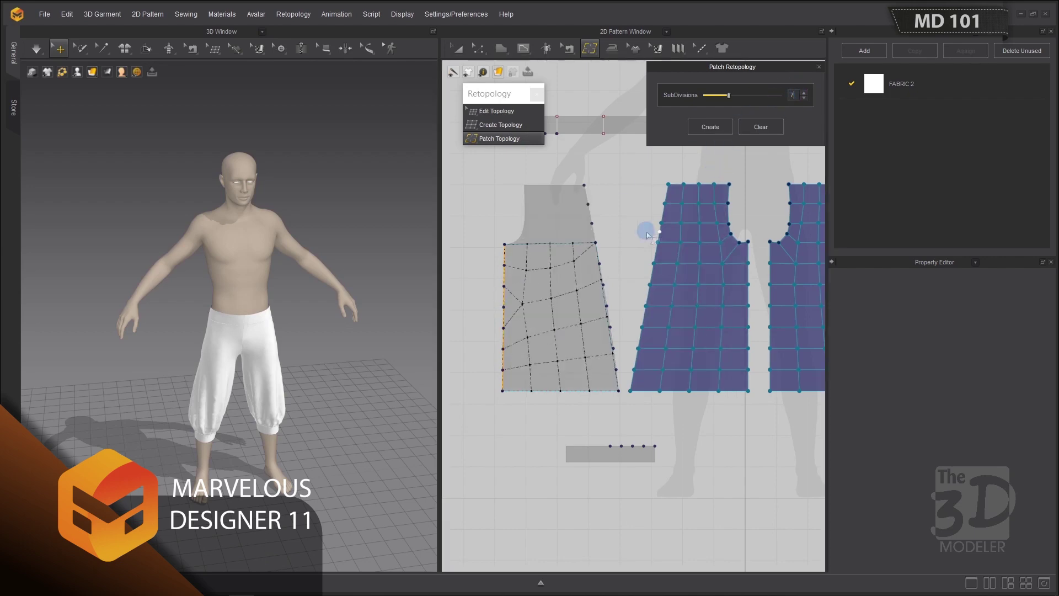
click(603, 278)
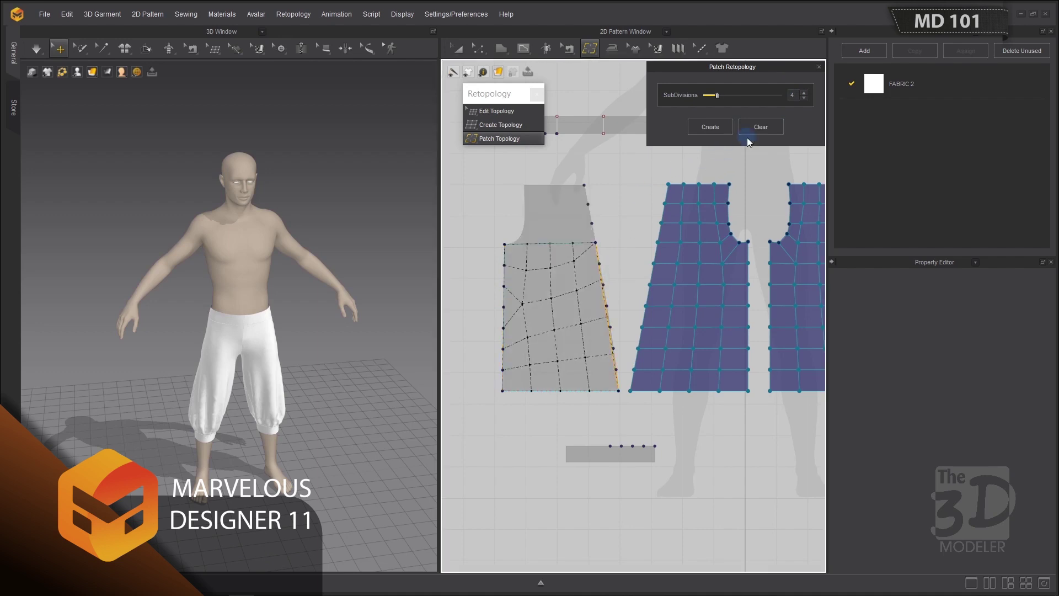
double_click(784, 96)
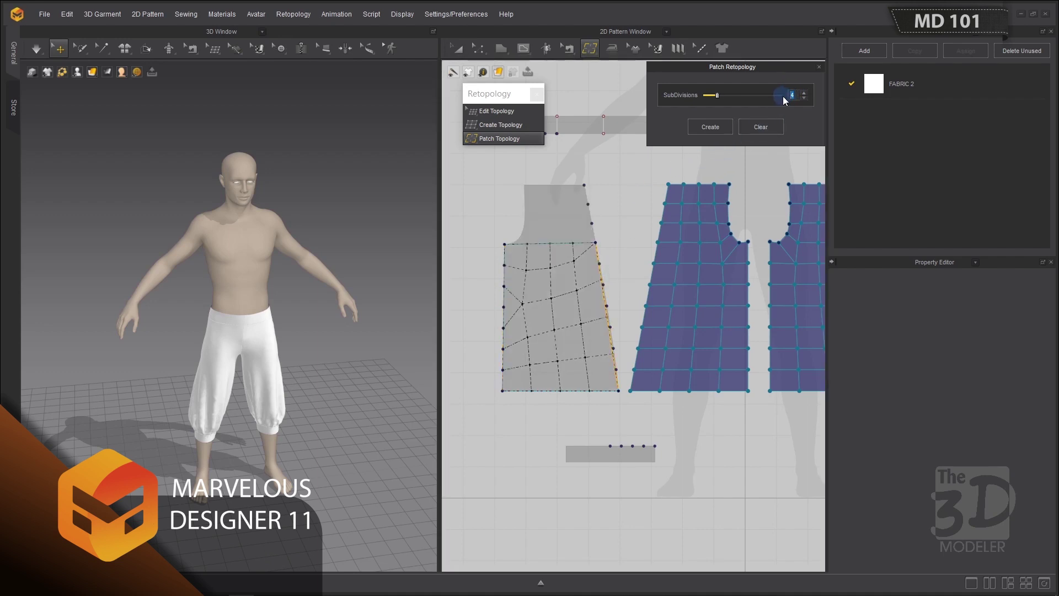
text(7)
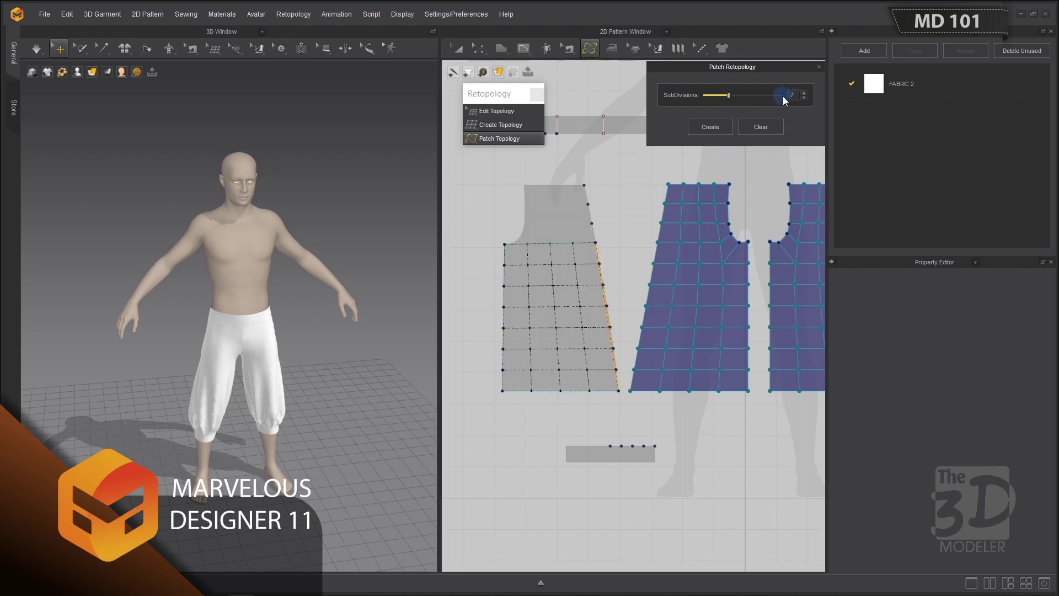
click(554, 240)
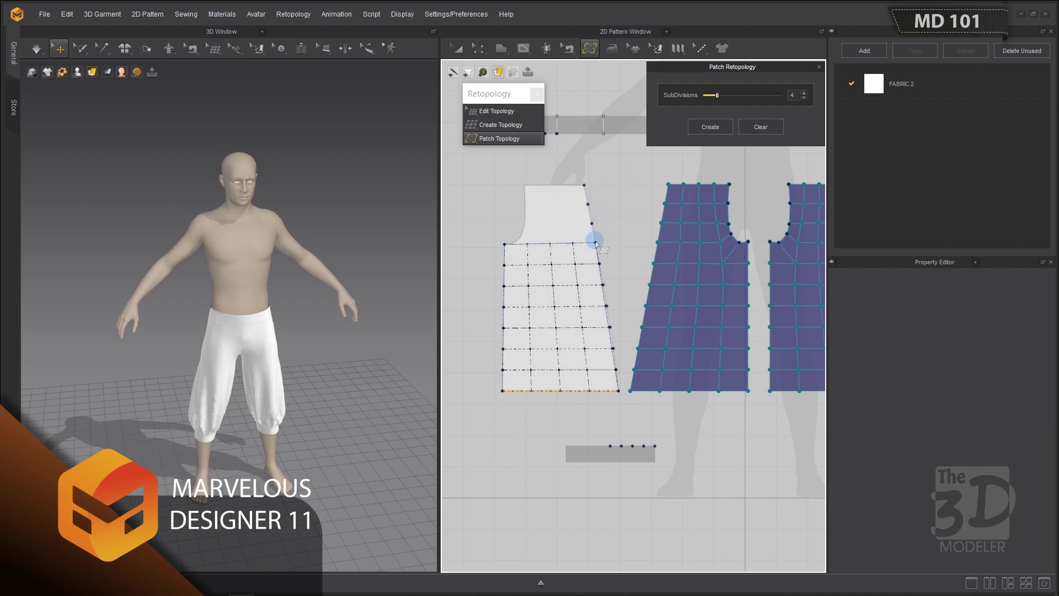
Outline a 7-subdivision upper patch from crotch level to the waist, following the crotch curve of the same piece.
click(583, 183)
click(523, 185)
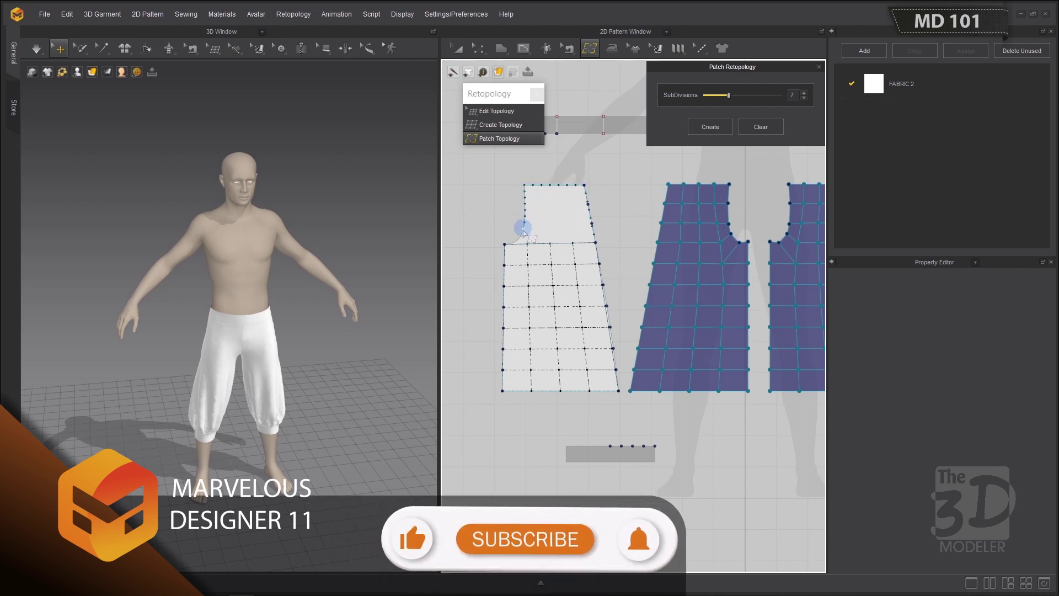
click(505, 243)
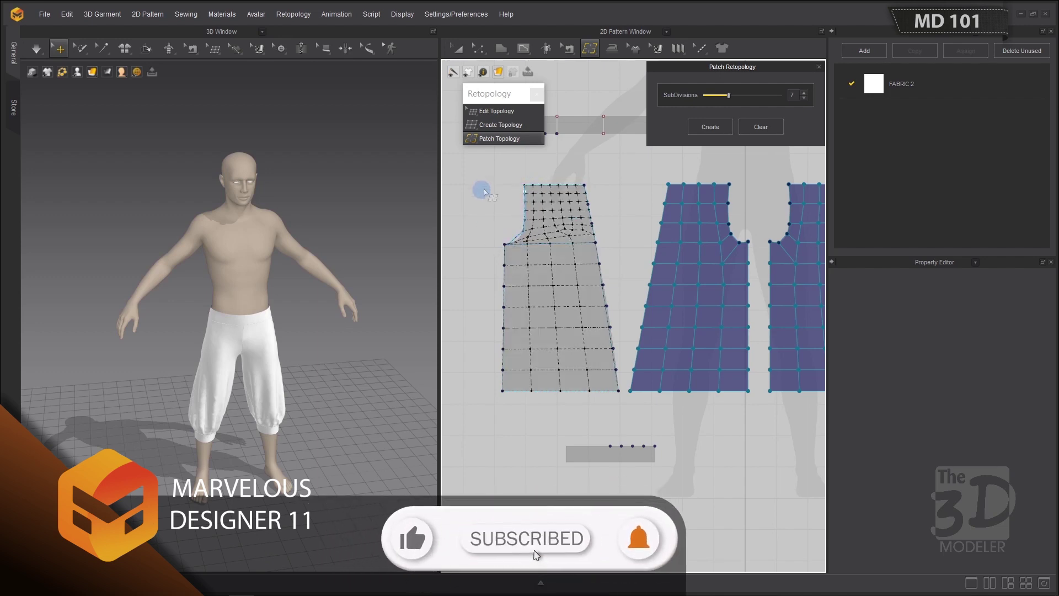
Set the outer side edge and the crotch-curve edge of the upper patch to 3 subdivisions.
click(588, 212)
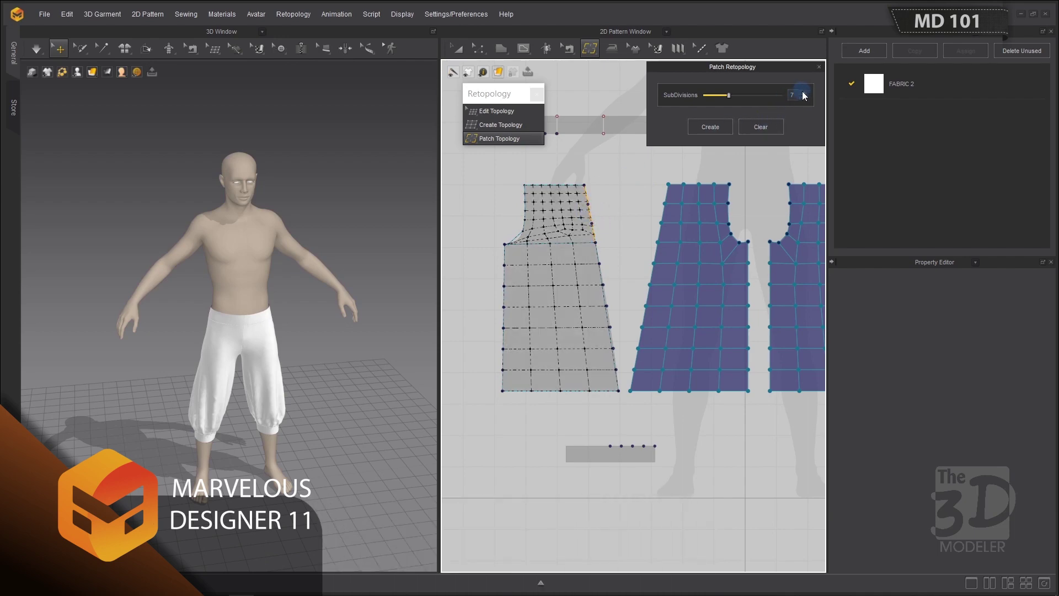
click(780, 95)
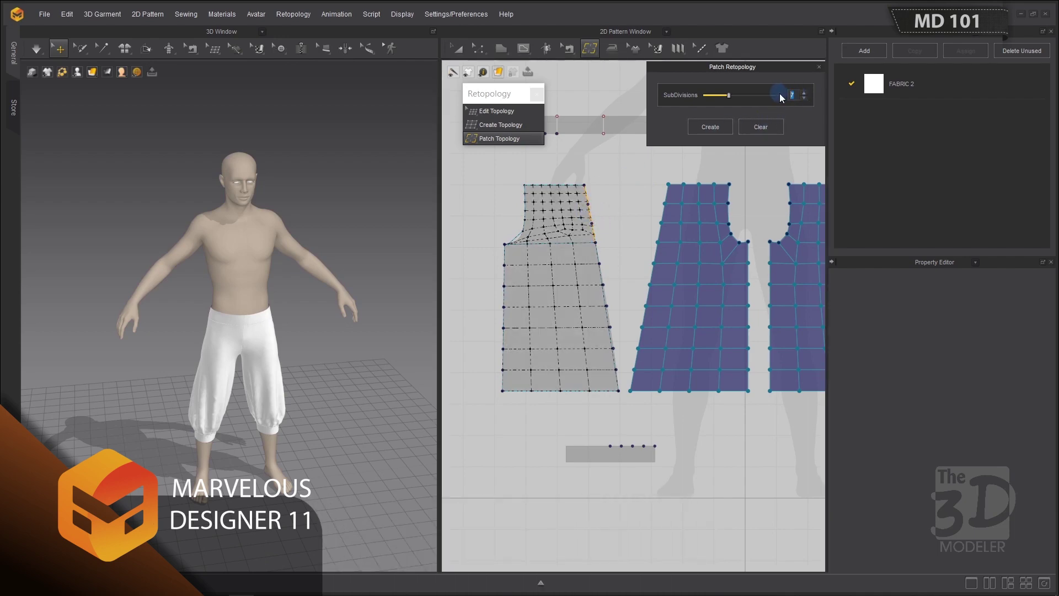
text(3)
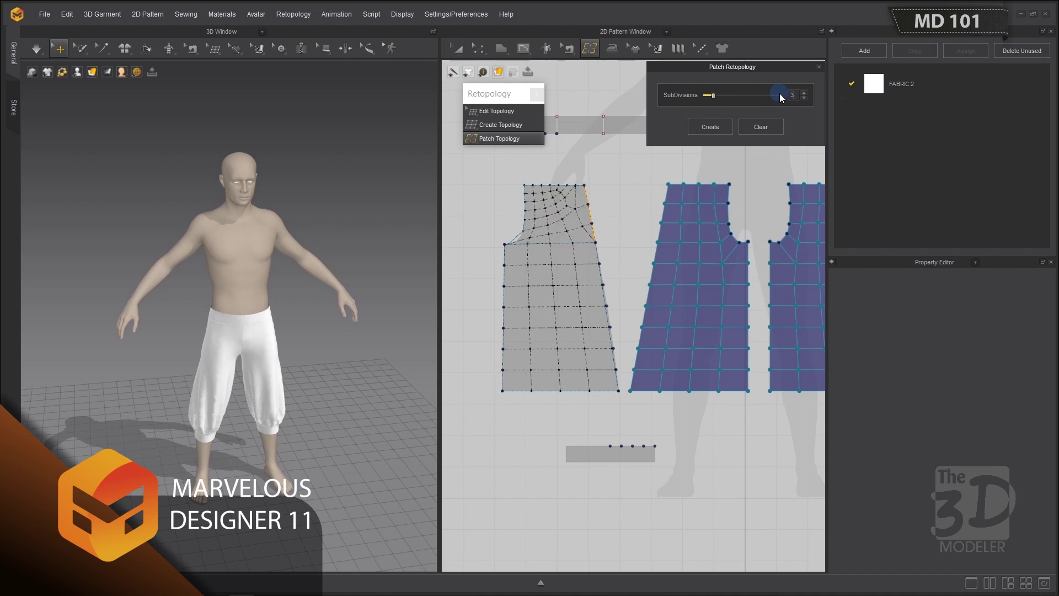
click(523, 209)
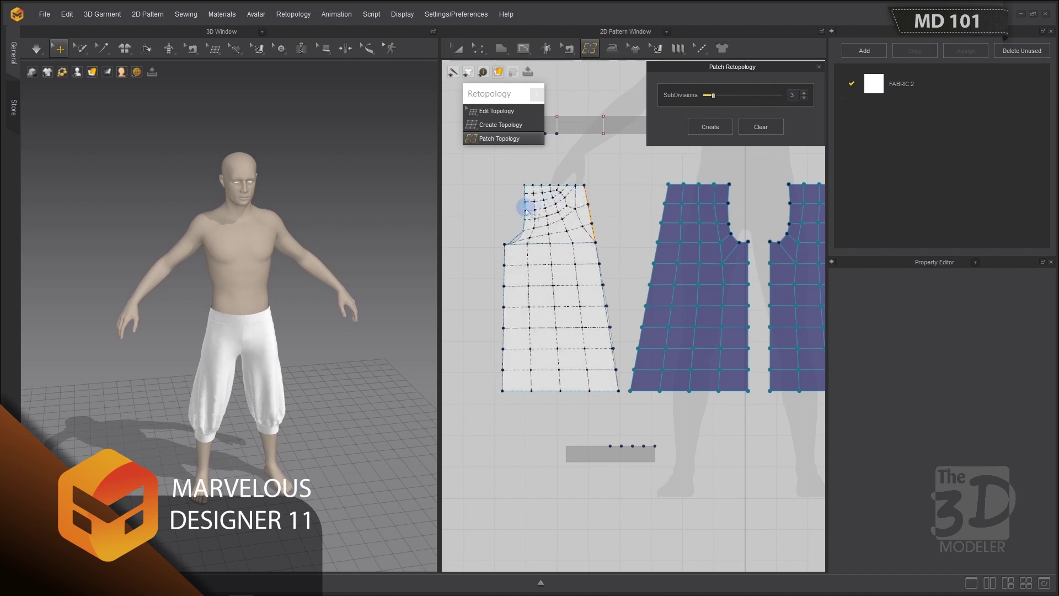
click(799, 126)
click(783, 95)
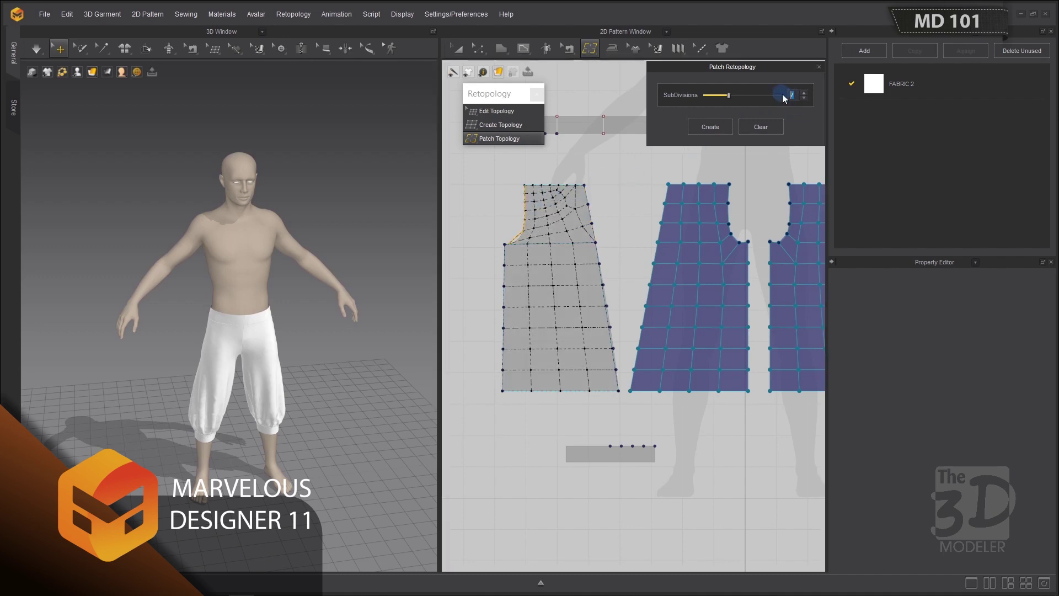
text(3)
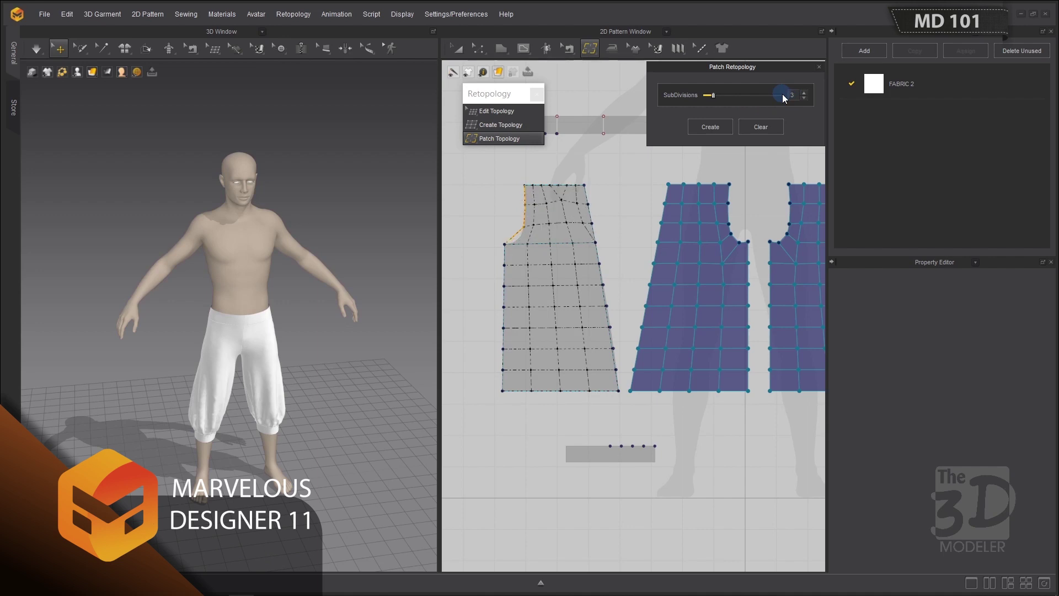
Set the waist edge to 4 subdivisions, then create the topology from both patches and close the Patch Retopology settings.
click(558, 184)
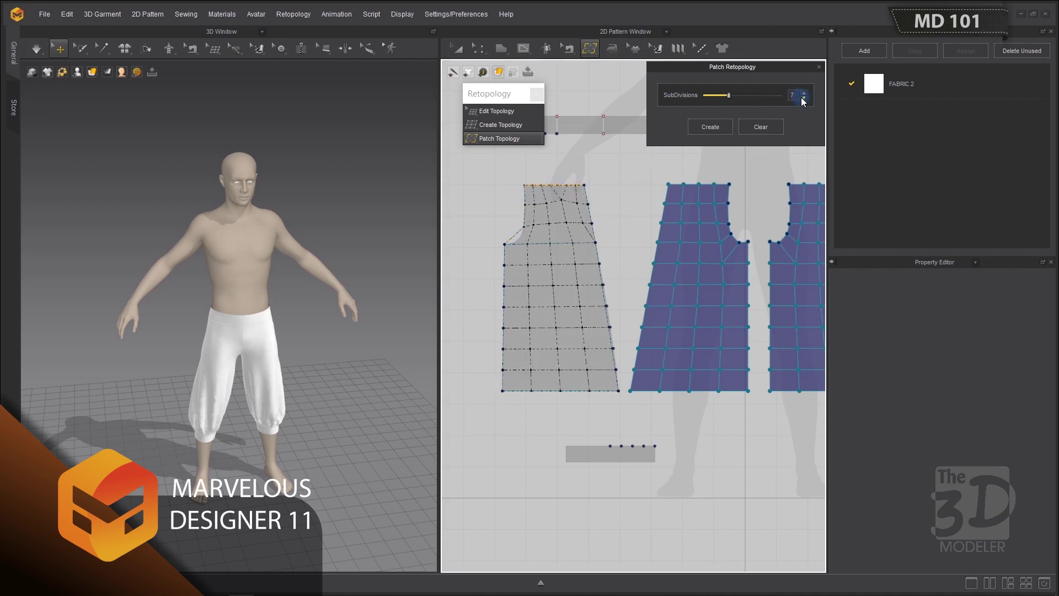
click(774, 96)
text(4)
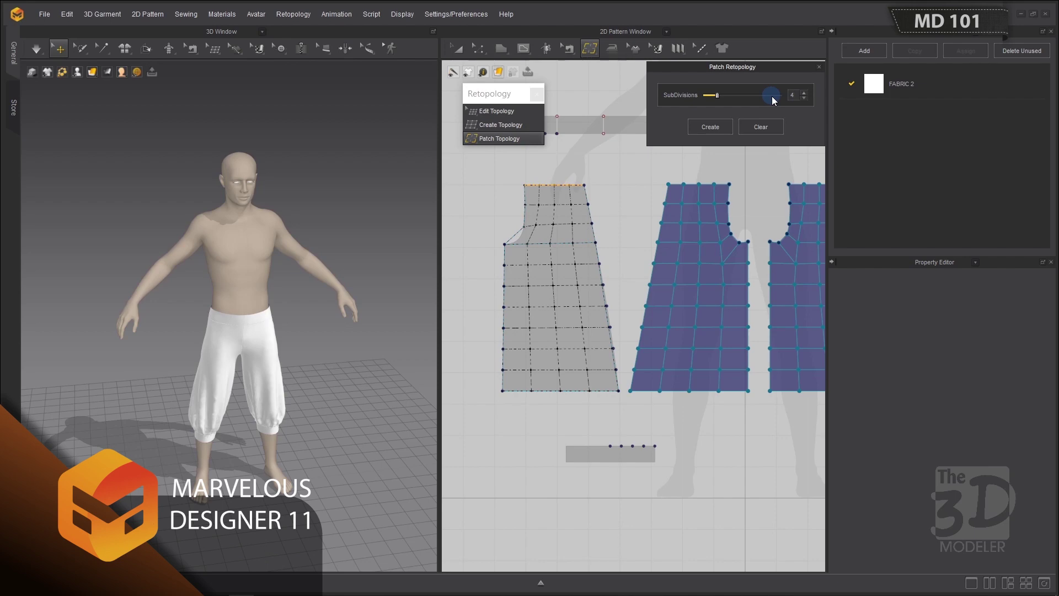
click(559, 244)
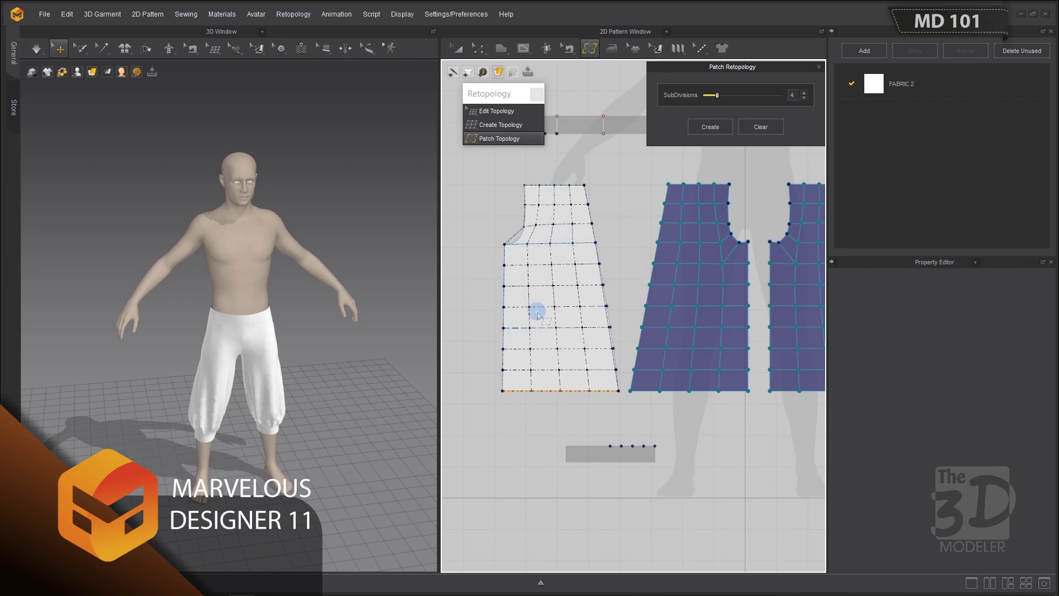
click(716, 127)
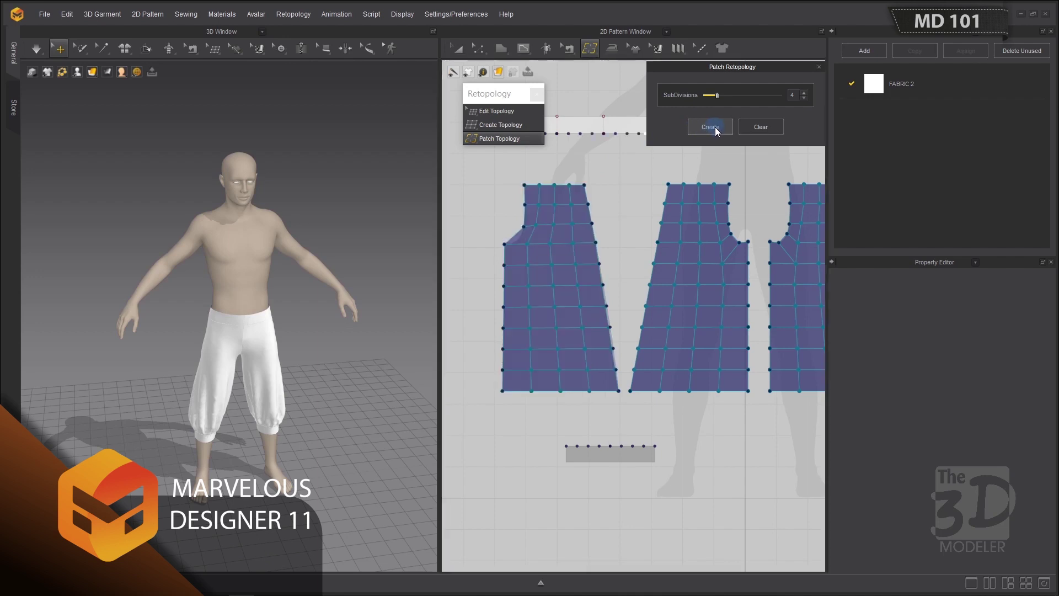
click(819, 67)
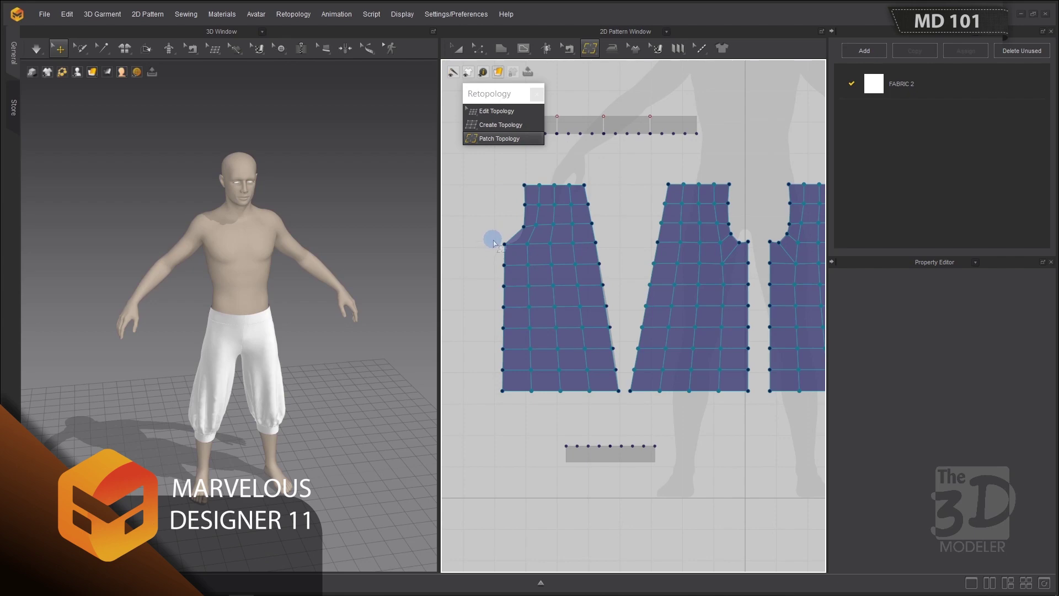
With Edit Topology, align the outer side vertices of the new mesh with the pattern outline from crotch level to the hem.
click(492, 111)
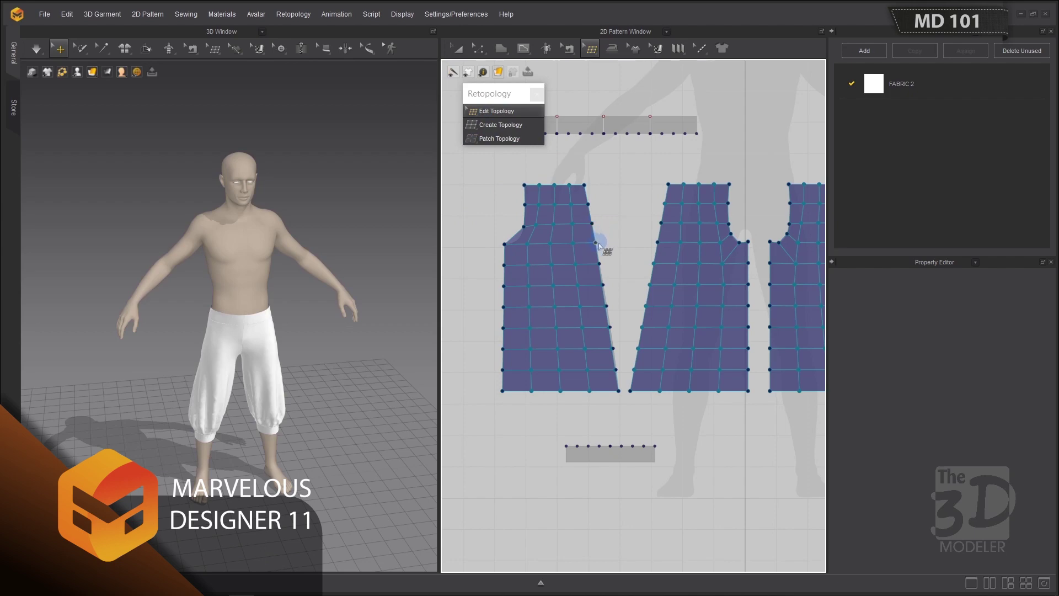
click(603, 284)
click(606, 306)
click(610, 327)
click(614, 348)
click(616, 370)
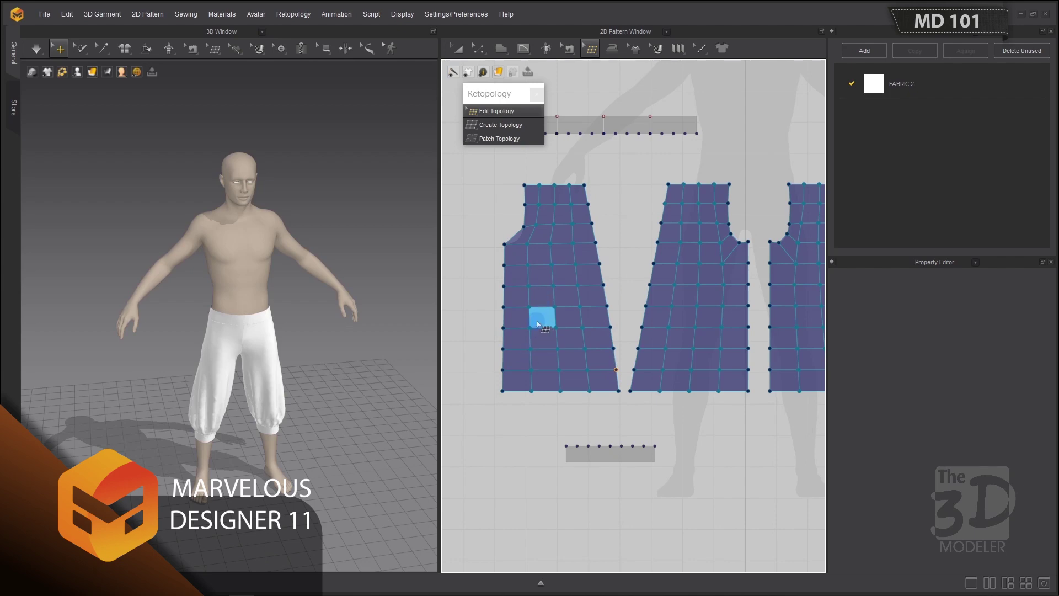
click(608, 245)
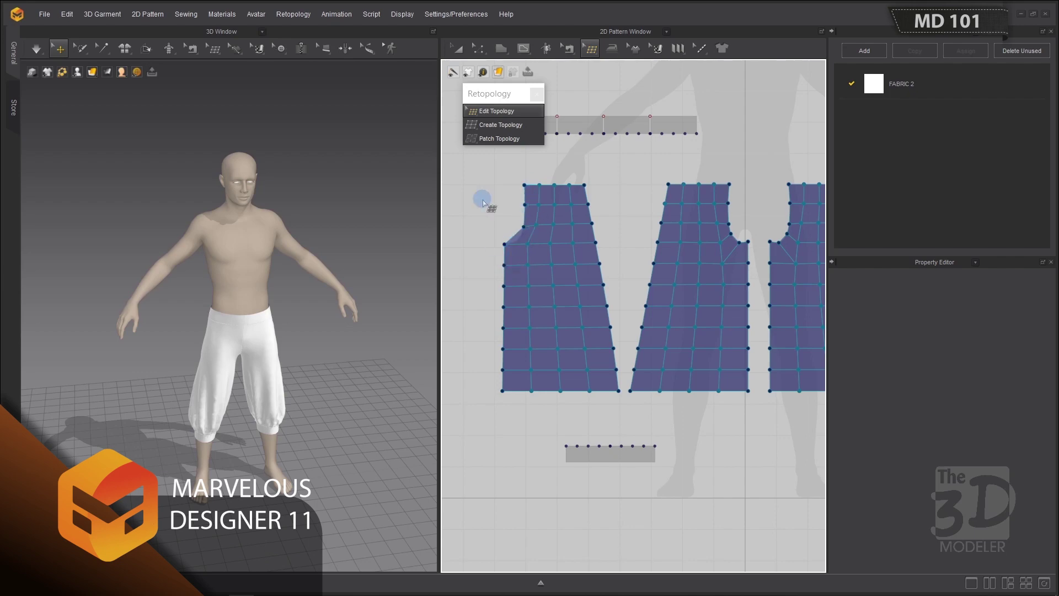
Replace the quad below the crotch point of the outer left piece with new quads following the crotch curve, using Create Topology.
click(520, 259)
key(Delete)
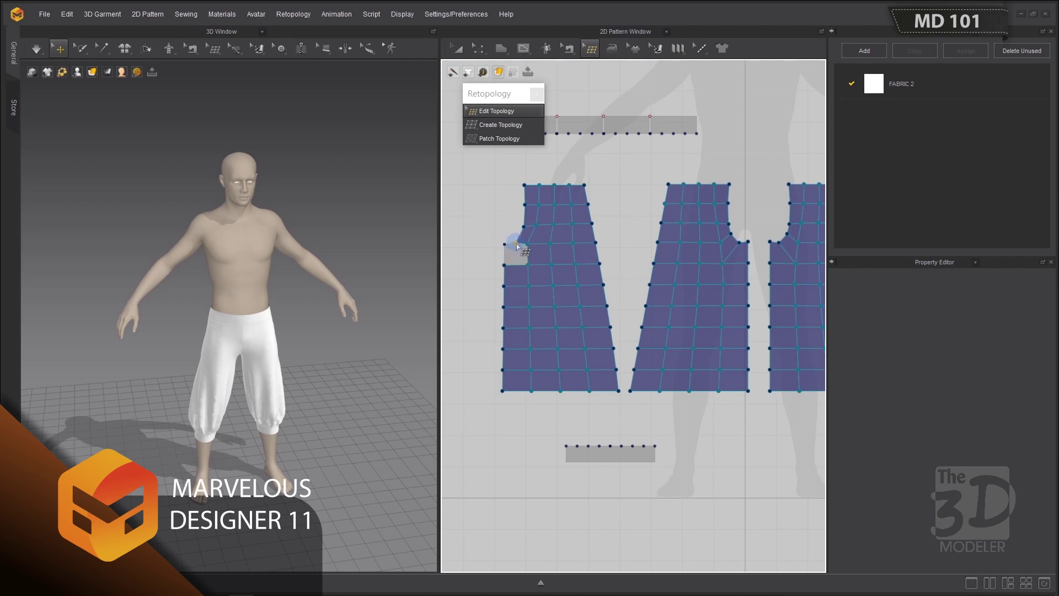
click(497, 124)
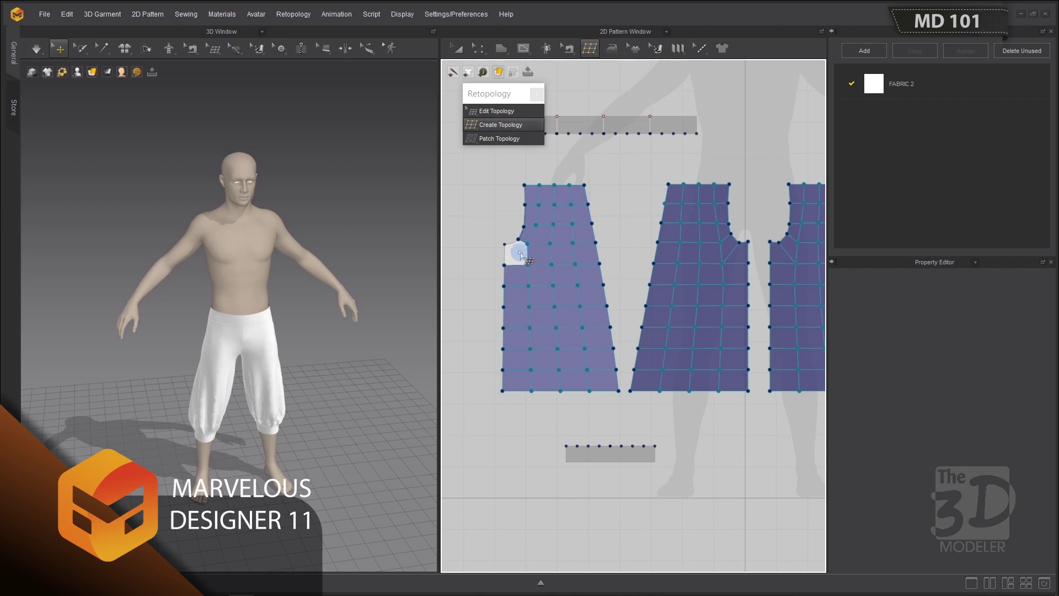
click(511, 244)
click(505, 246)
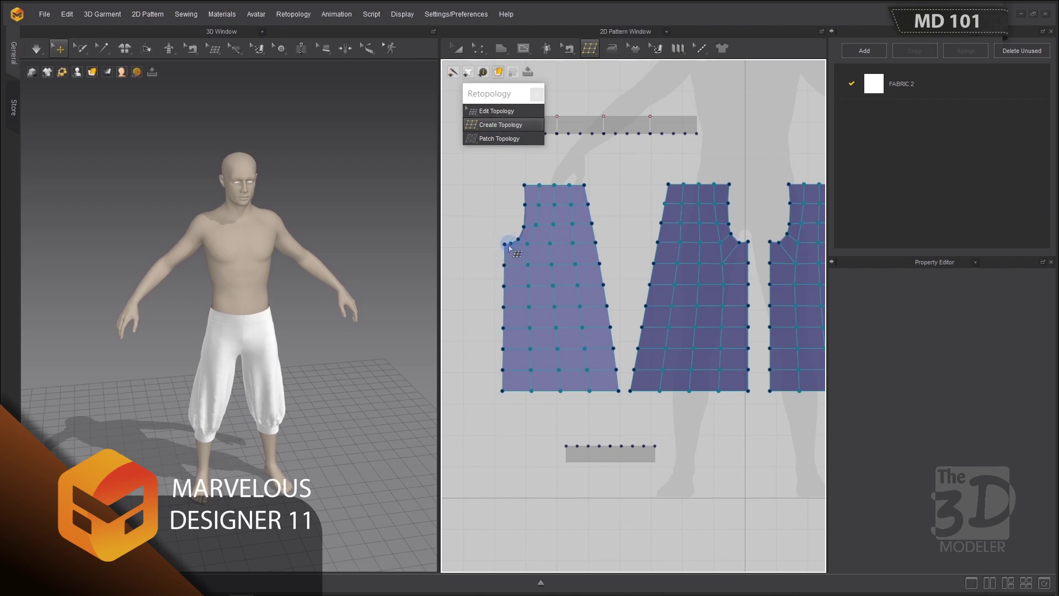
click(491, 112)
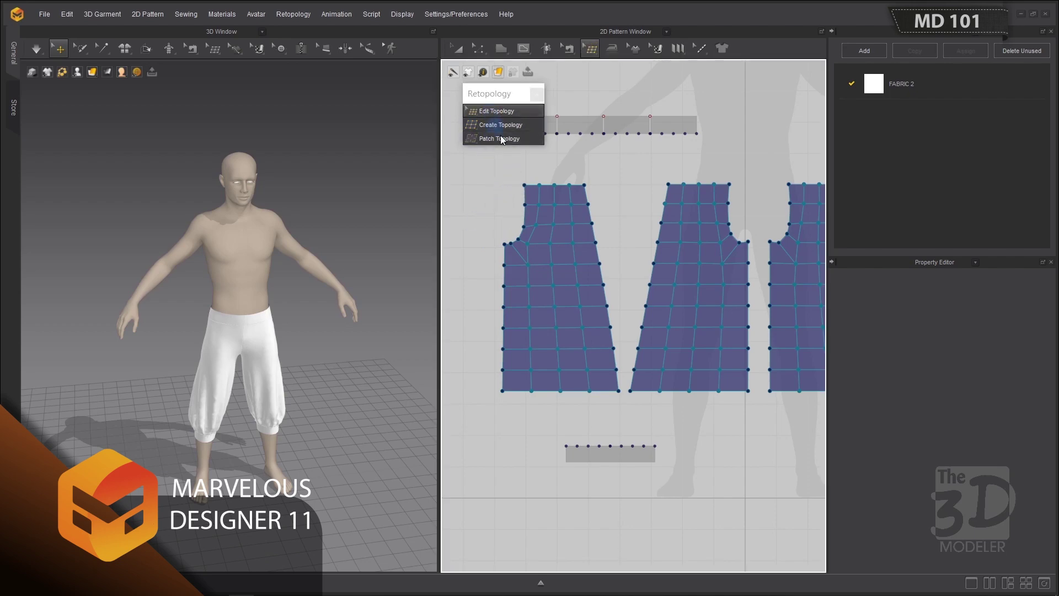
click(533, 243)
drag(550, 246, 555, 265)
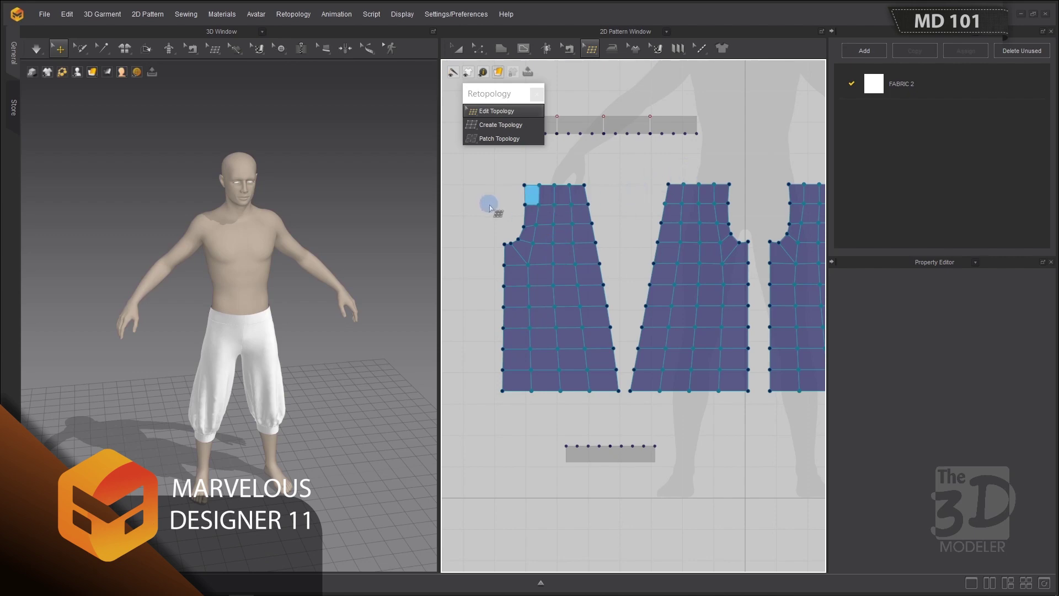
scroll(488, 212, down, 5)
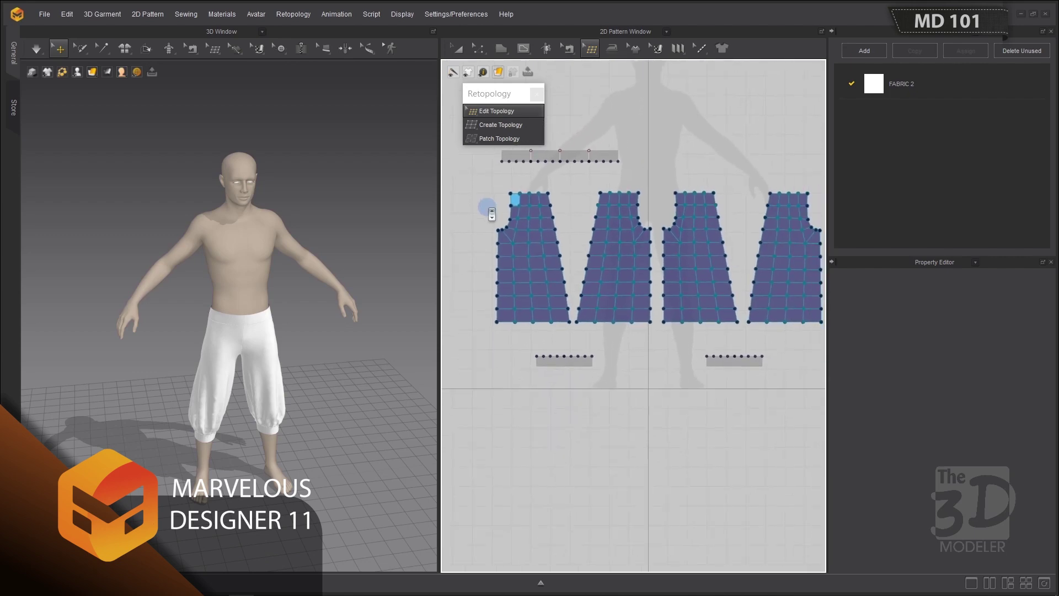
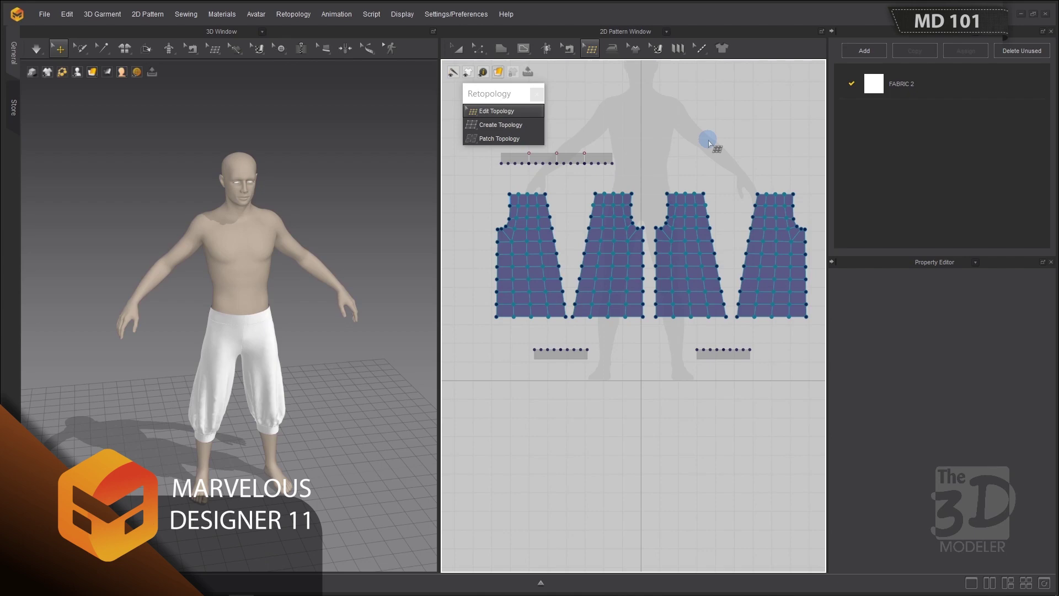
With Patch Topology, outline a rectangular patch around the four corners of the waistband piece.
scroll(559, 145, up, 4)
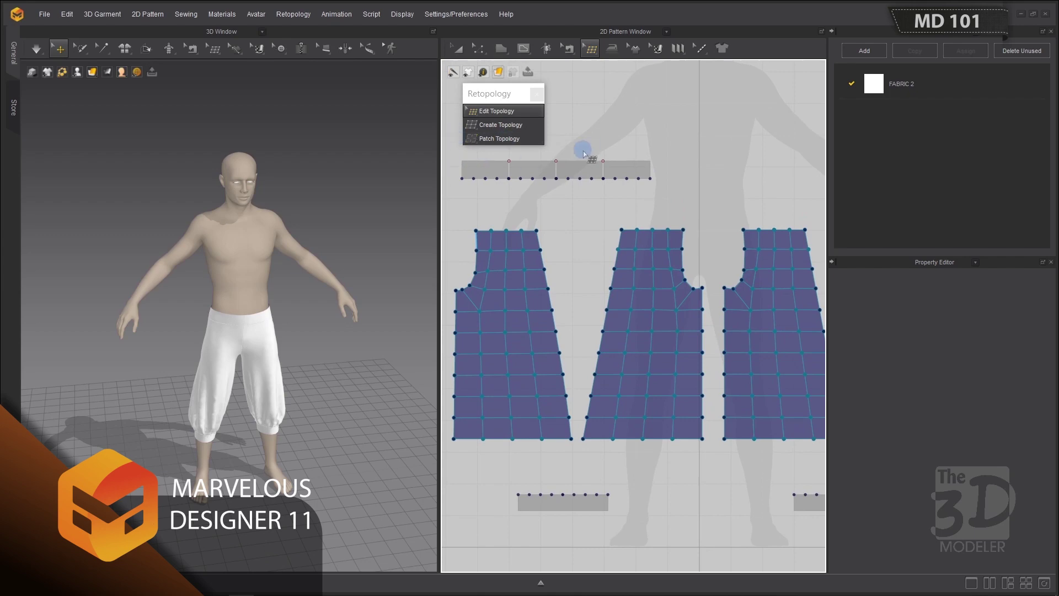
click(486, 140)
click(485, 140)
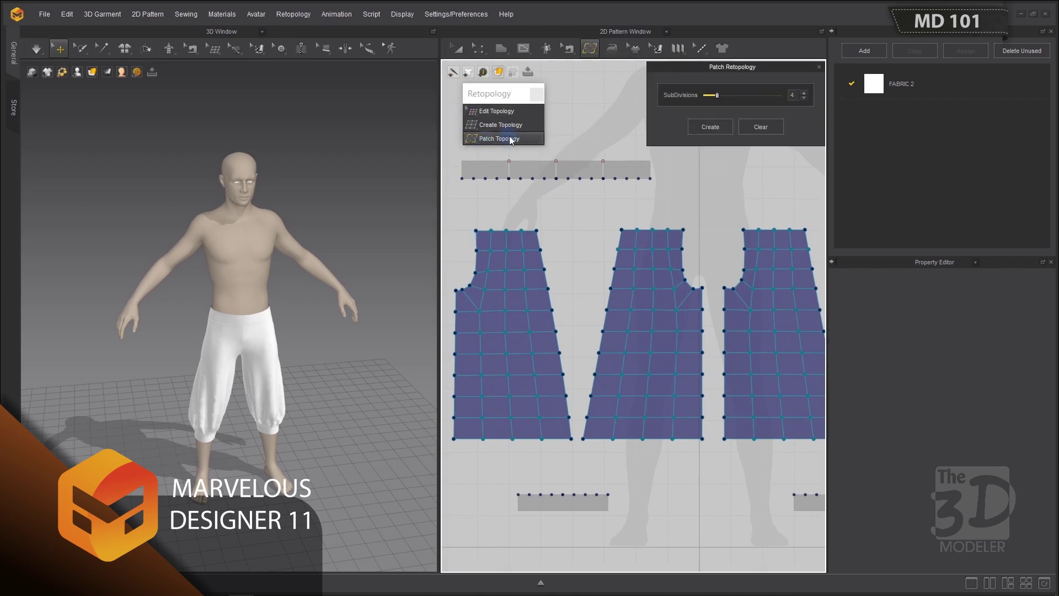
mouse_move(462, 179)
mouse_down()
mouse_move(461, 162)
mouse_move(651, 162)
mouse_move(650, 180)
mouse_move(461, 180)
mouse_move(466, 169)
mouse_up()
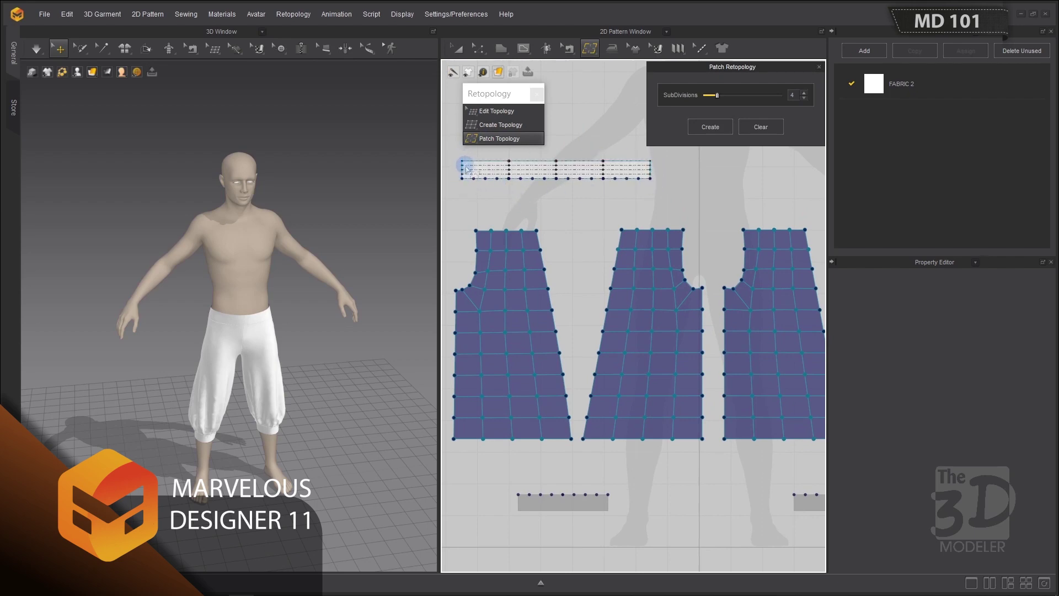
Set both short end edges of the waistband patch to 1 subdivision.
double_click(793, 95)
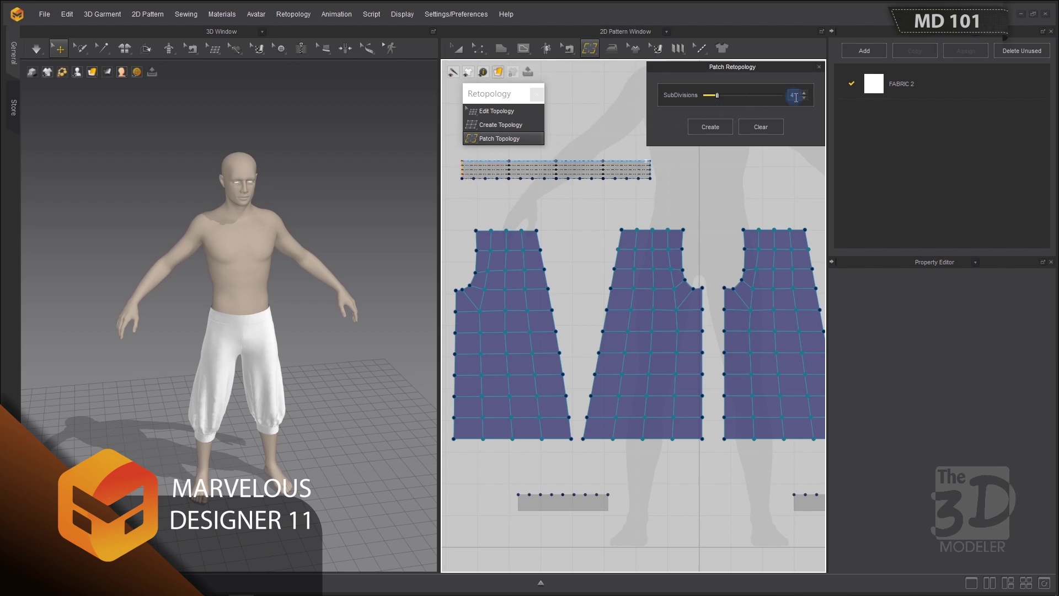
text(1)
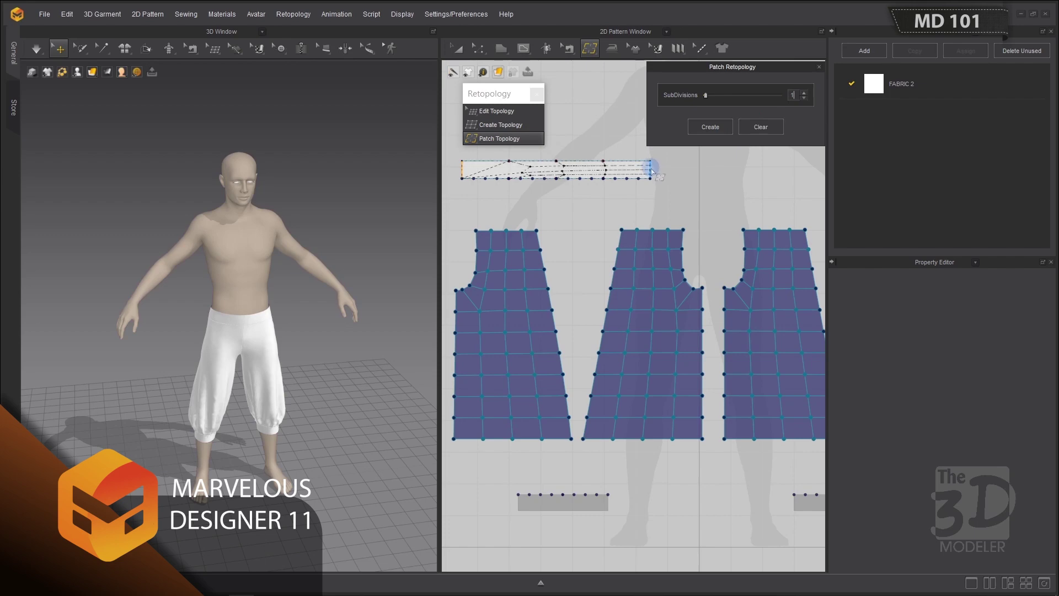
key(ctrl+z)
double_click(793, 95)
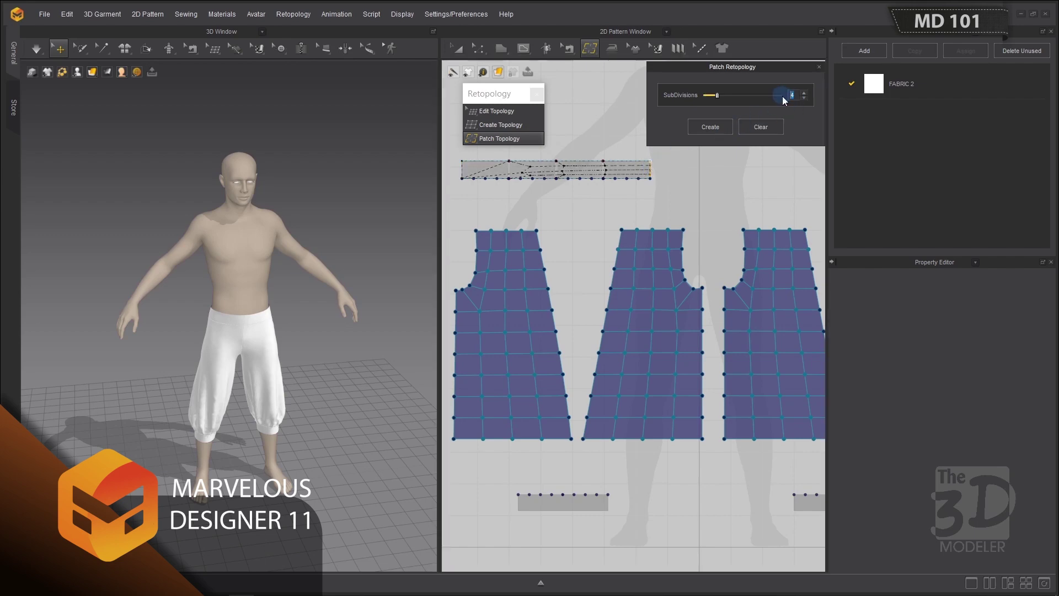
text(1)
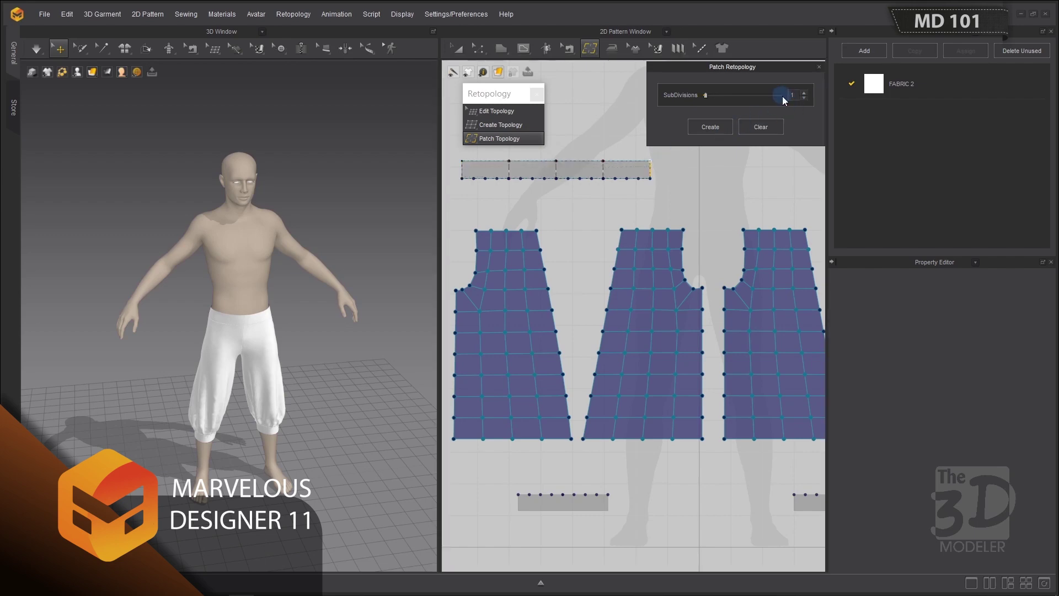
Set the upper and lower long edges of the waistband patch to 16 subdivisions.
click(546, 164)
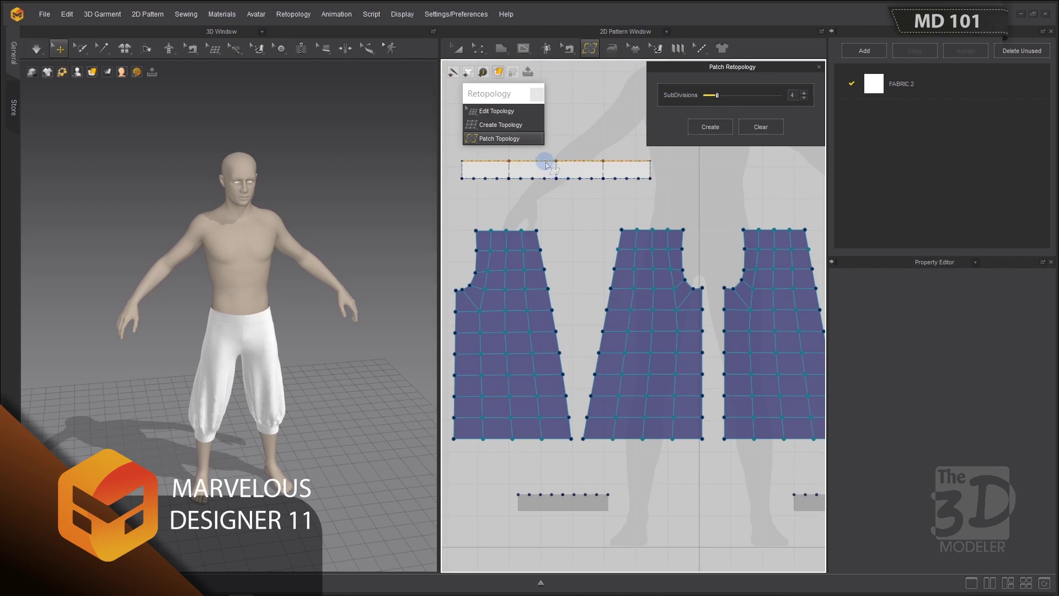
double_click(797, 96)
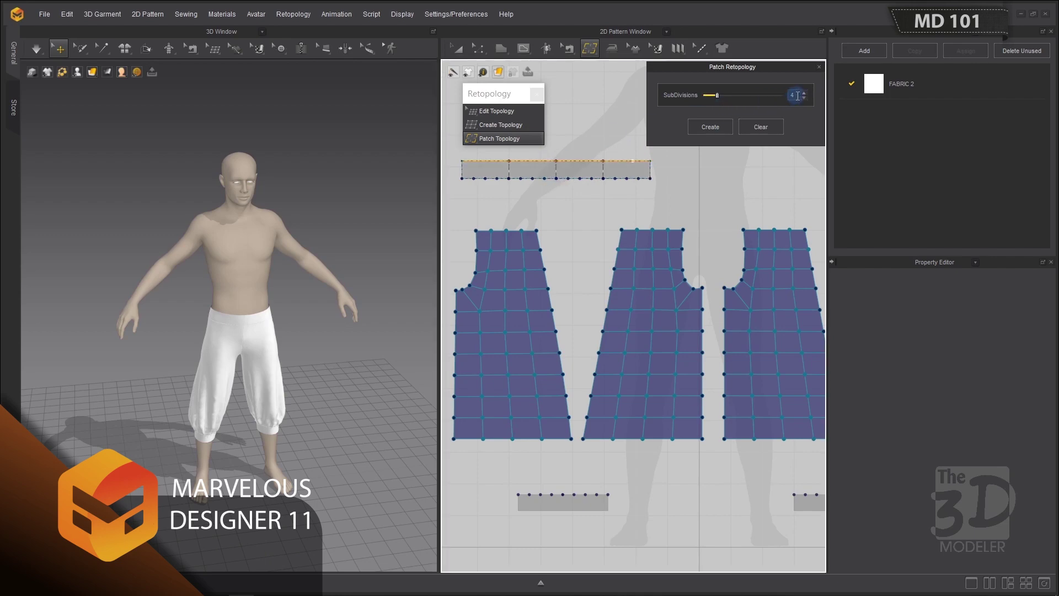
text(16)
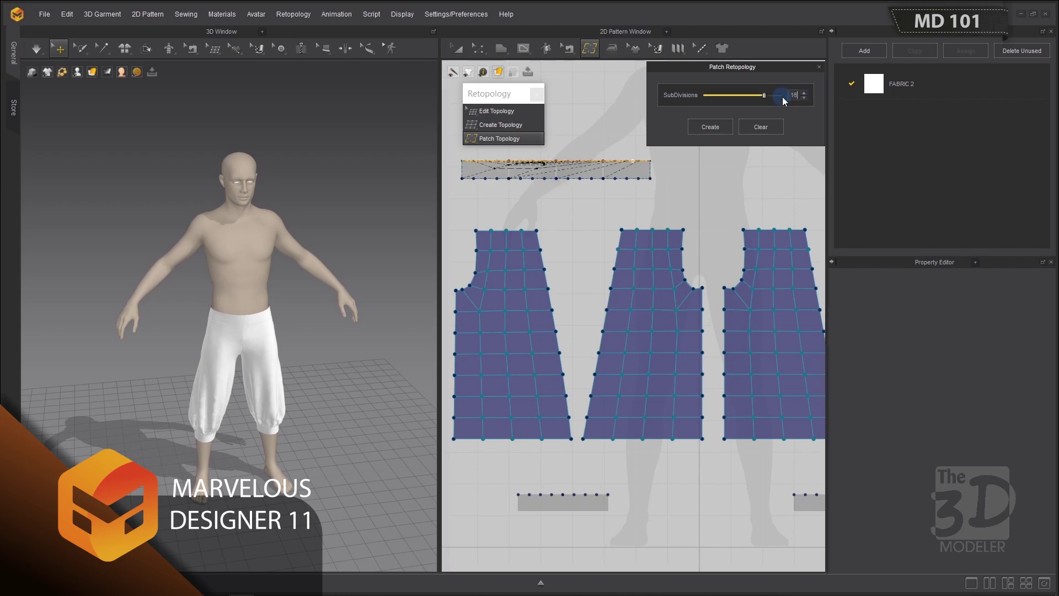
key(ctrl+z)
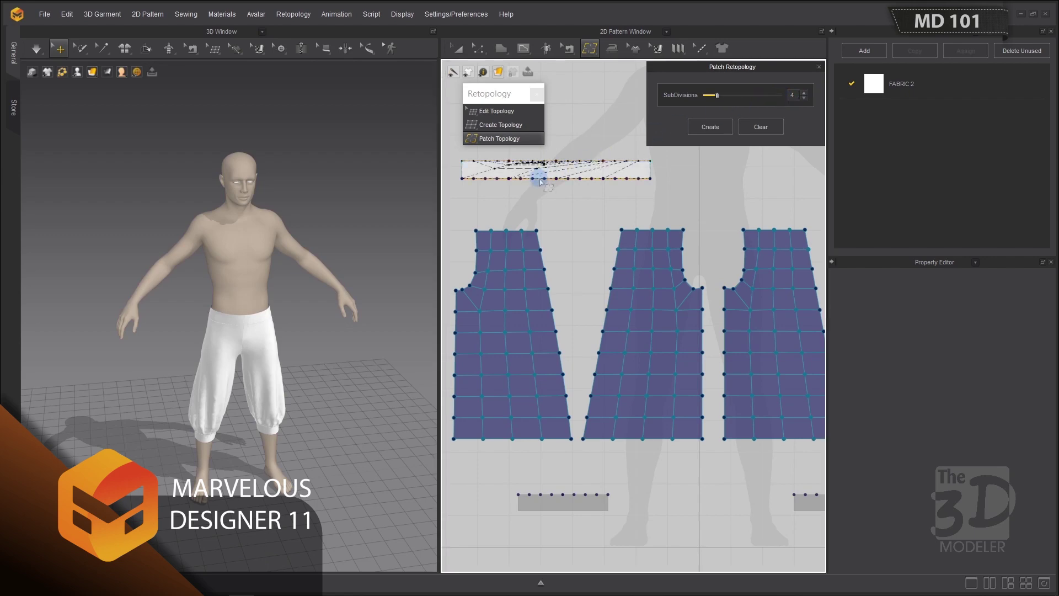
double_click(788, 94)
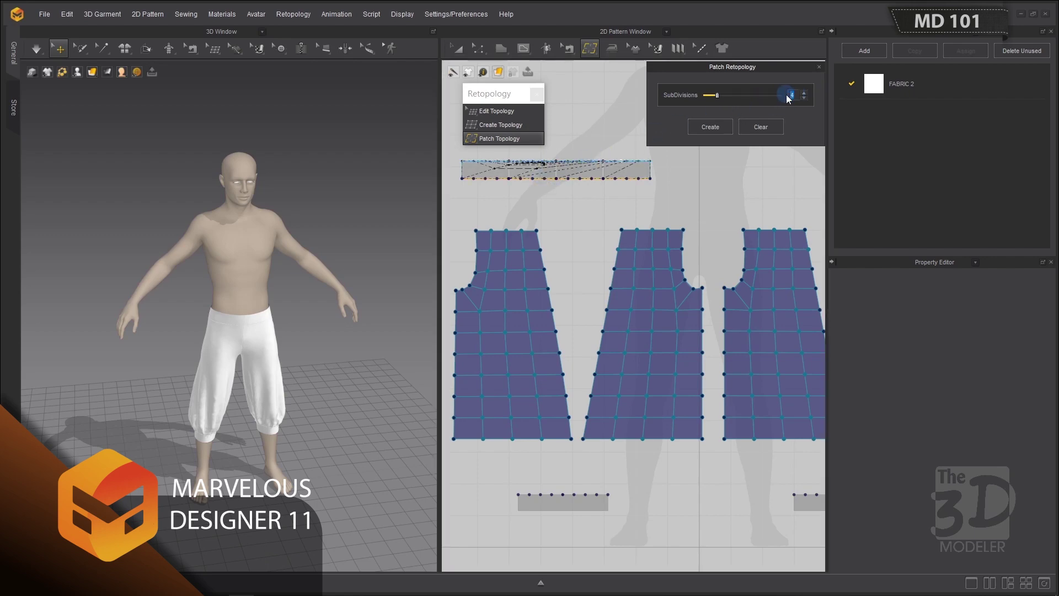
text(16)
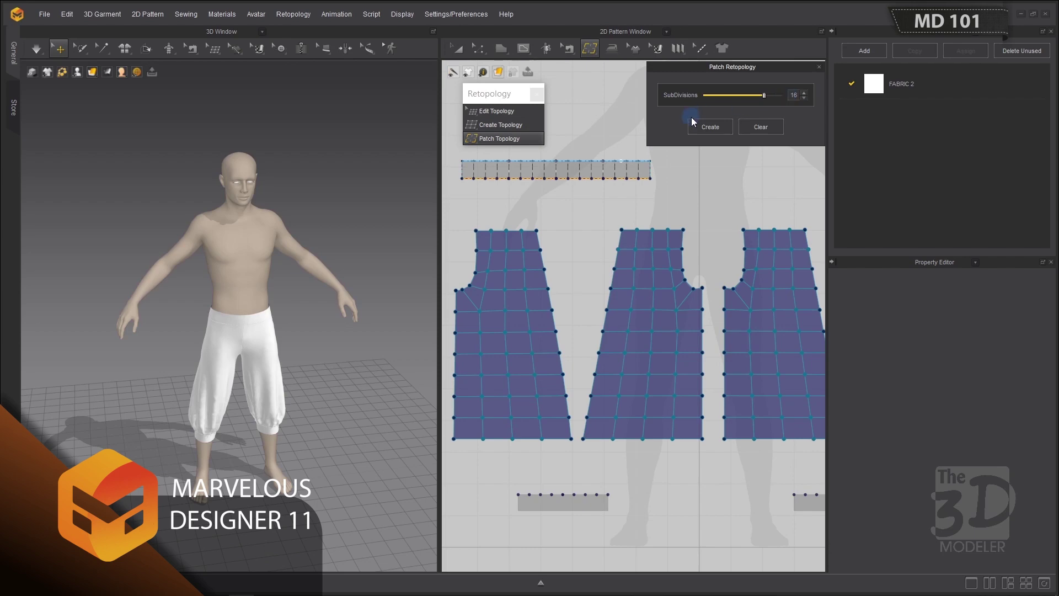
Create the topology from the waistband patch and close the Patch Retopology settings.
click(473, 174)
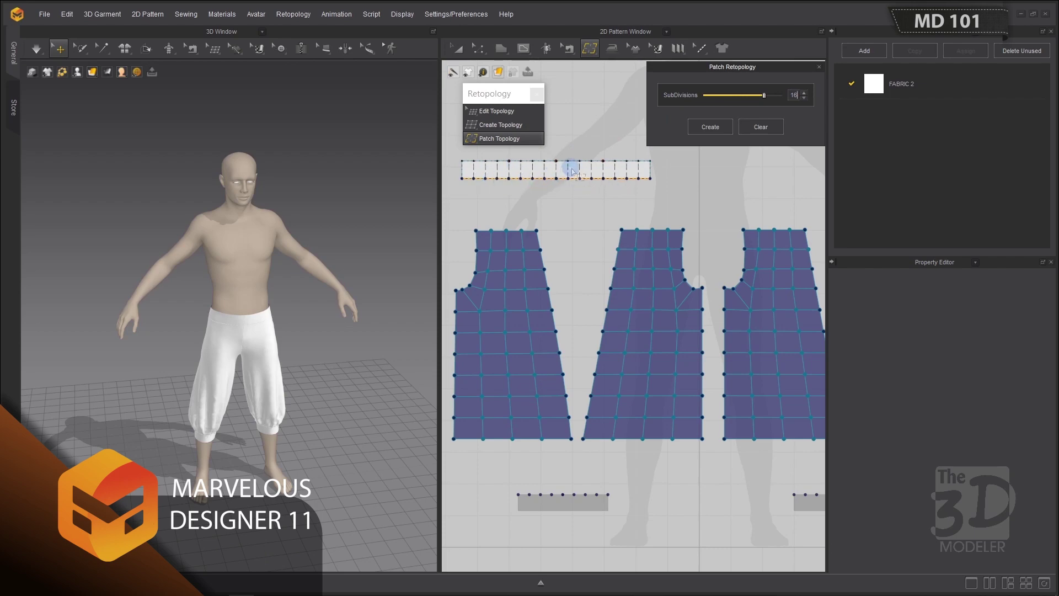
click(719, 131)
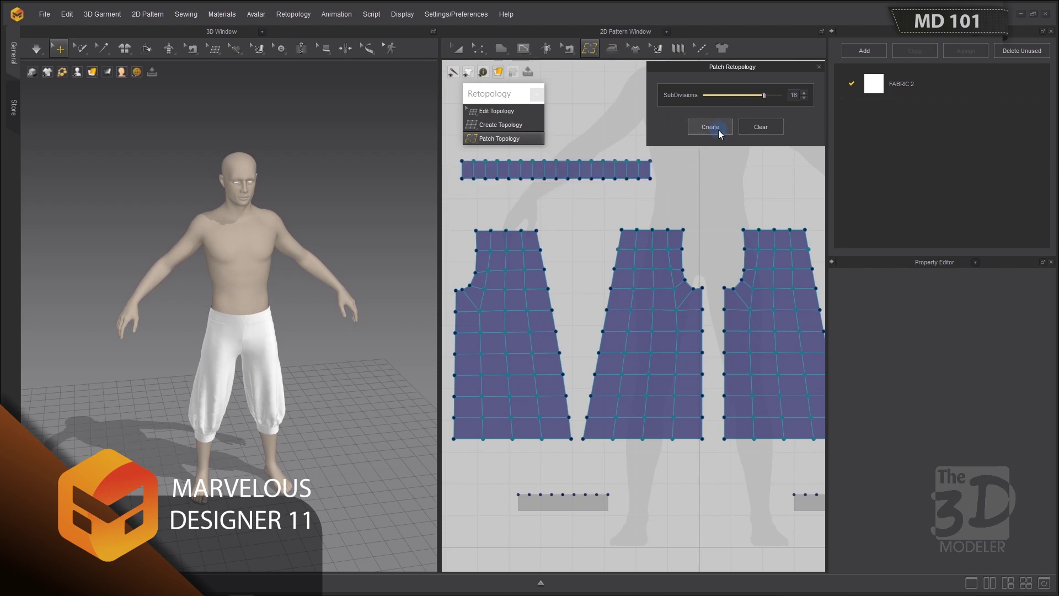
click(820, 66)
With Patch Topology, outline a rectangular patch around the four corners of the left cuff piece below the trouser legs.
scroll(708, 104, down, 6)
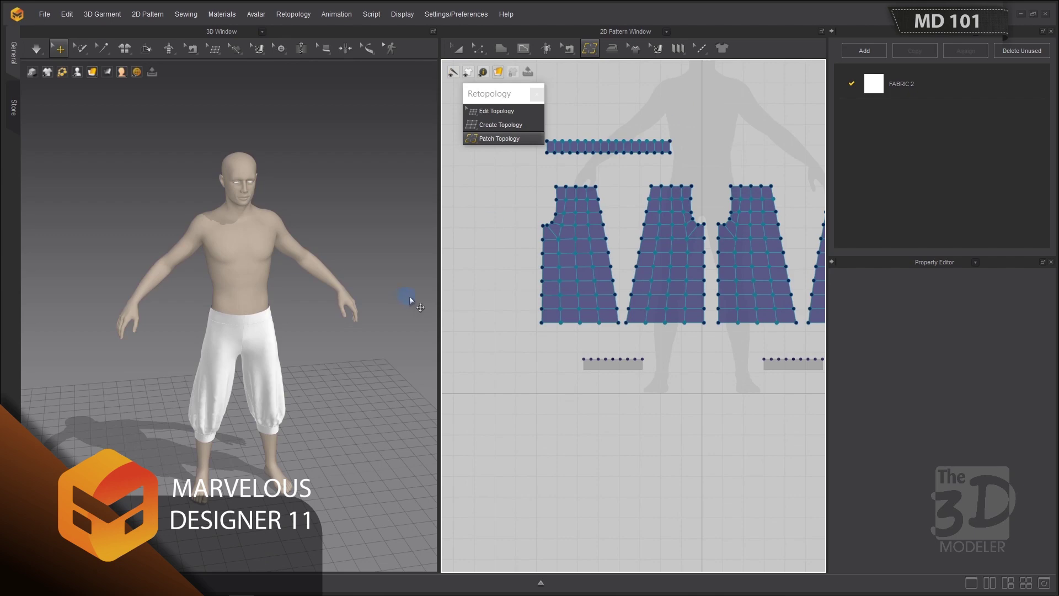
scroll(482, 295, down, 4)
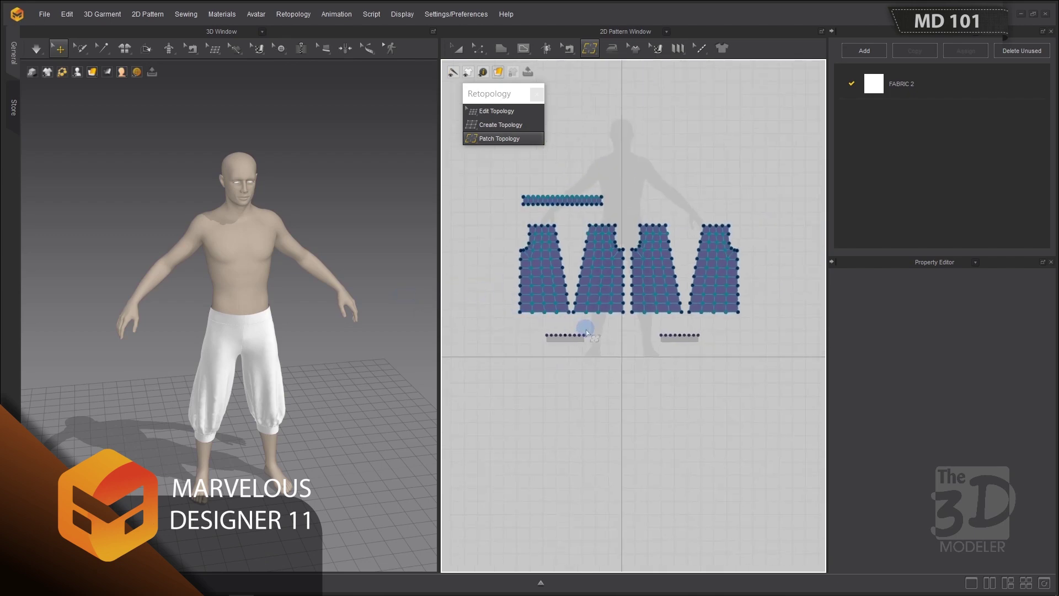
scroll(585, 331, up, 2)
scroll(557, 329, up, 4)
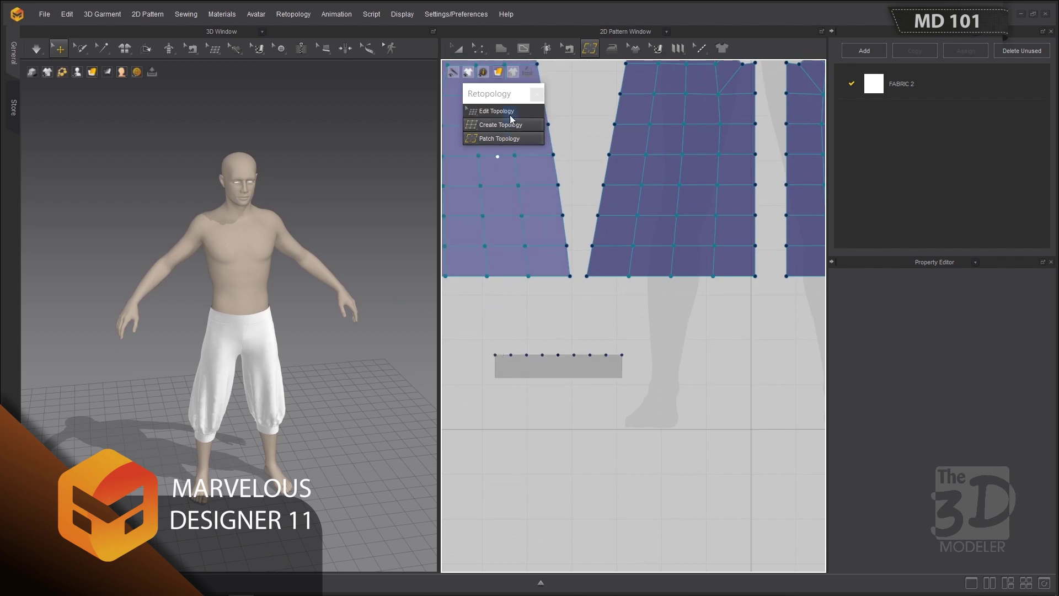
click(513, 140)
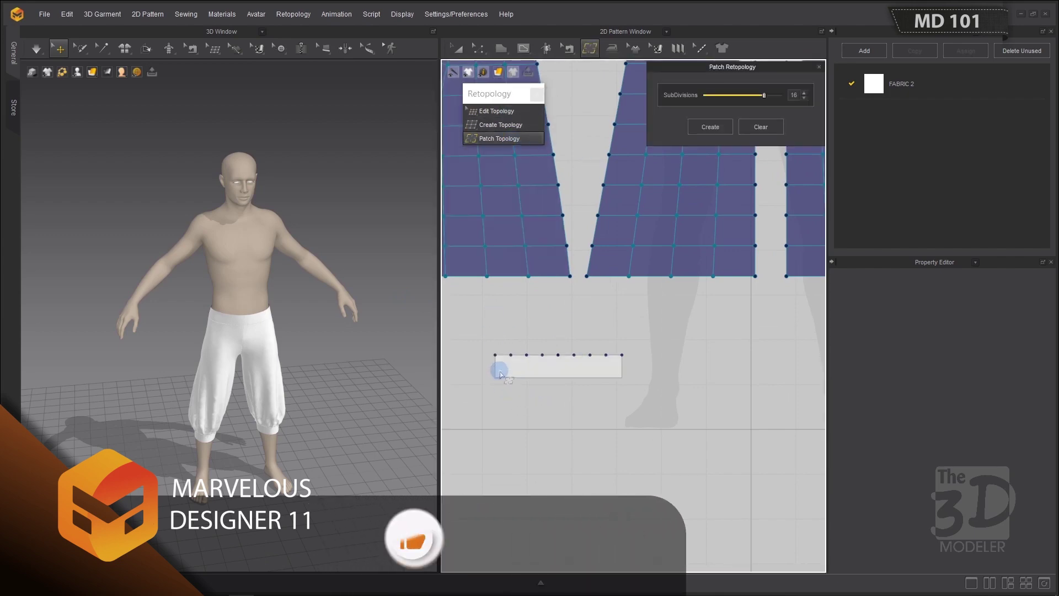
mouse_move(495, 373)
mouse_down()
mouse_move(634, 371)
mouse_move(624, 379)
mouse_up()
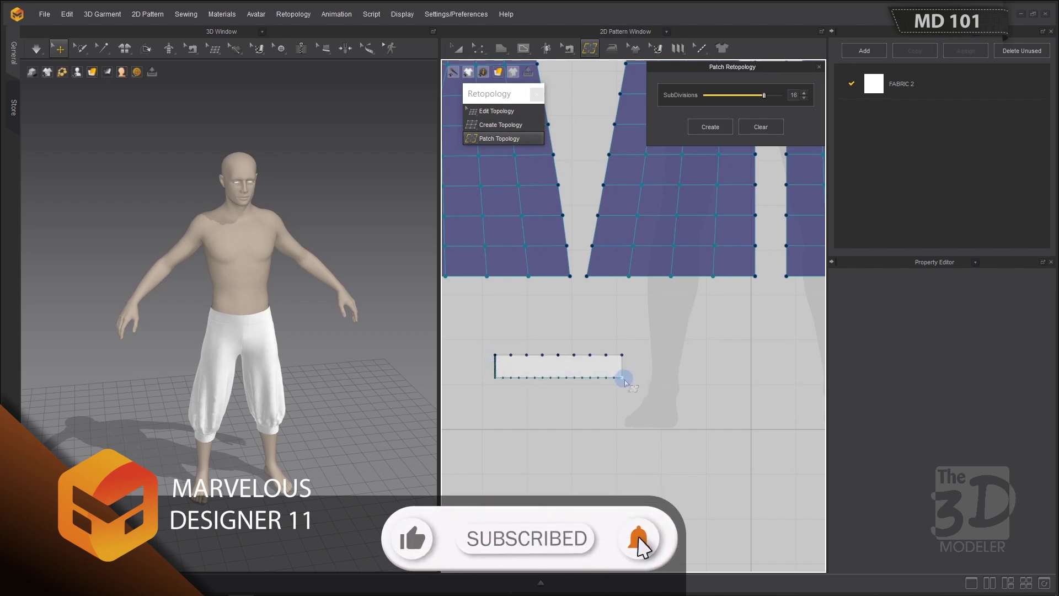
click(623, 365)
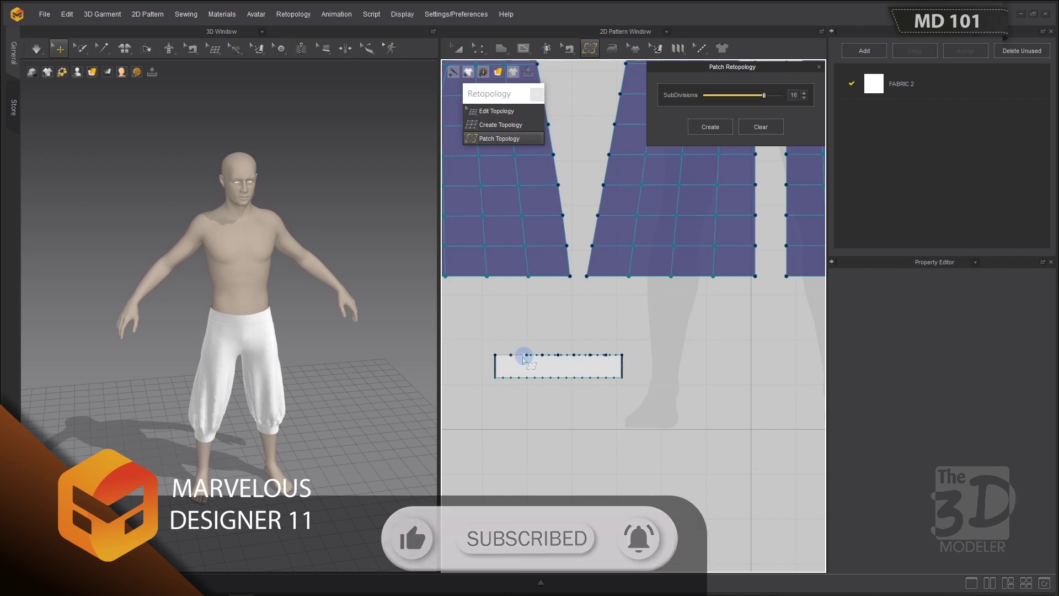
Set both short end edges of the left cuff patch to 1 subdivision.
click(495, 361)
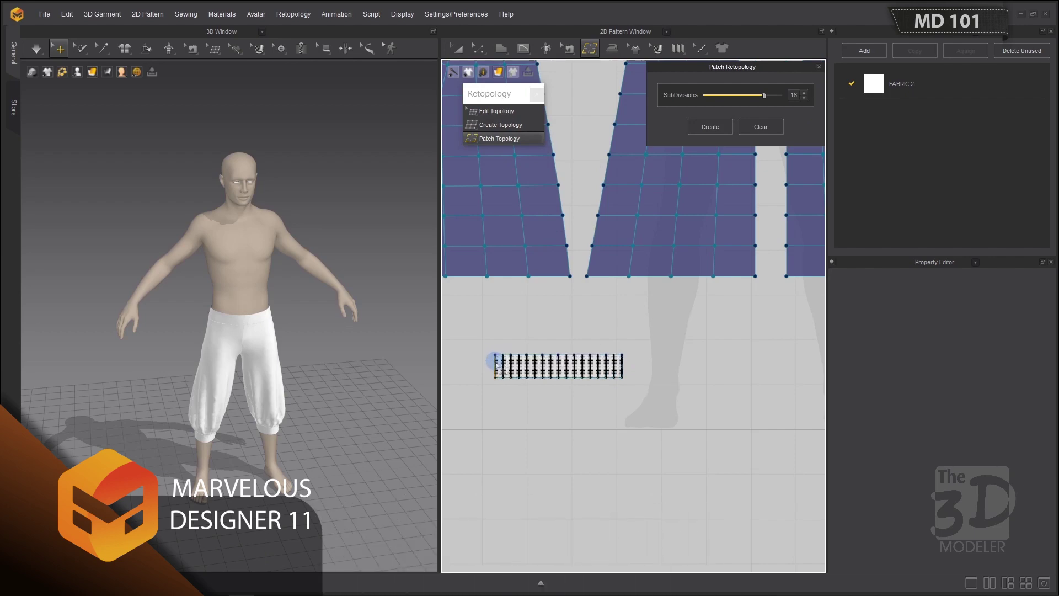
drag(797, 94, 788, 95)
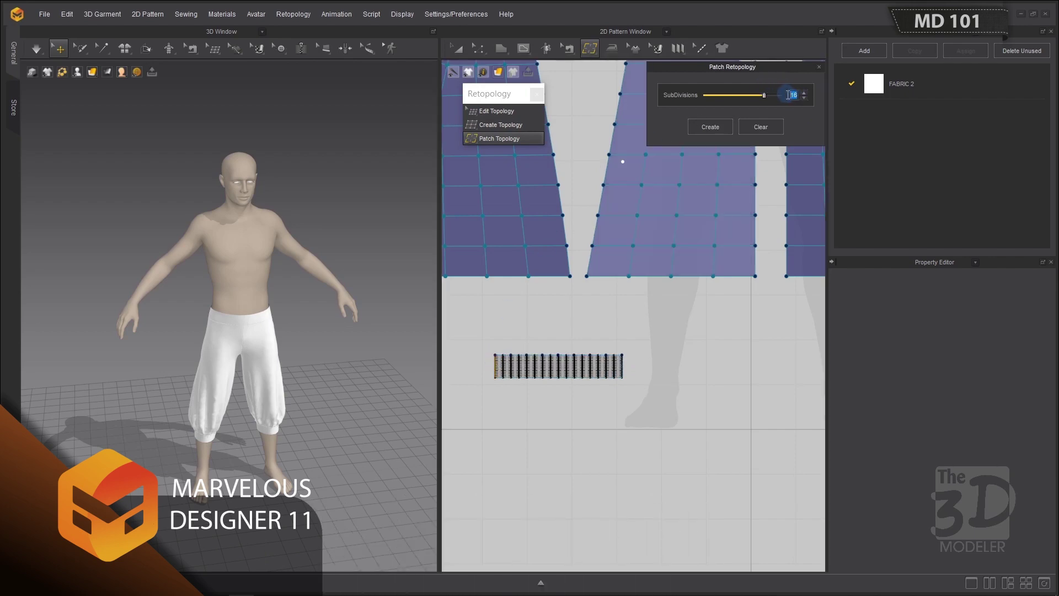
text(1)
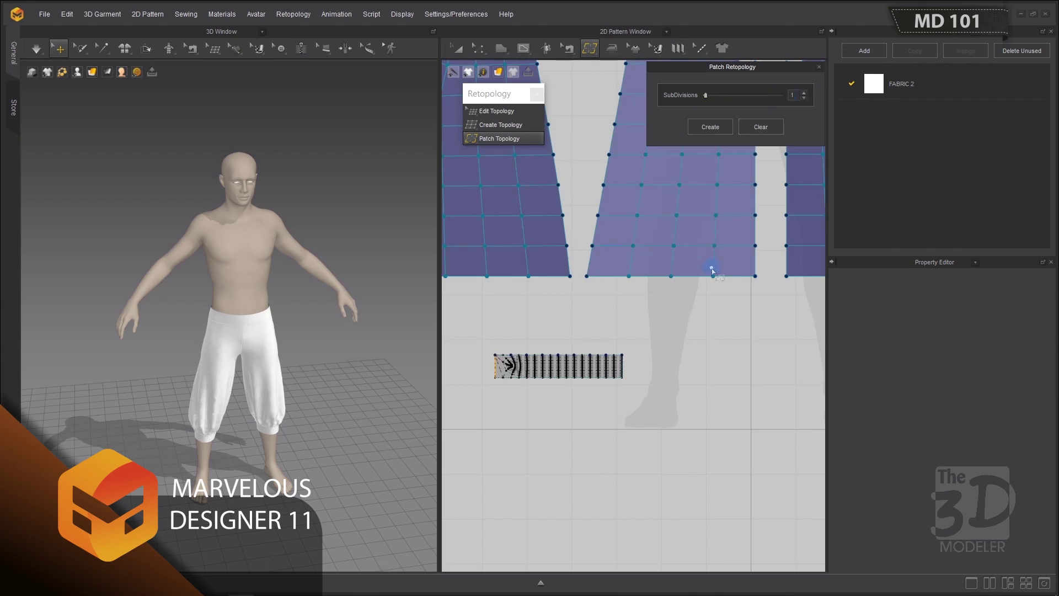
text(6)
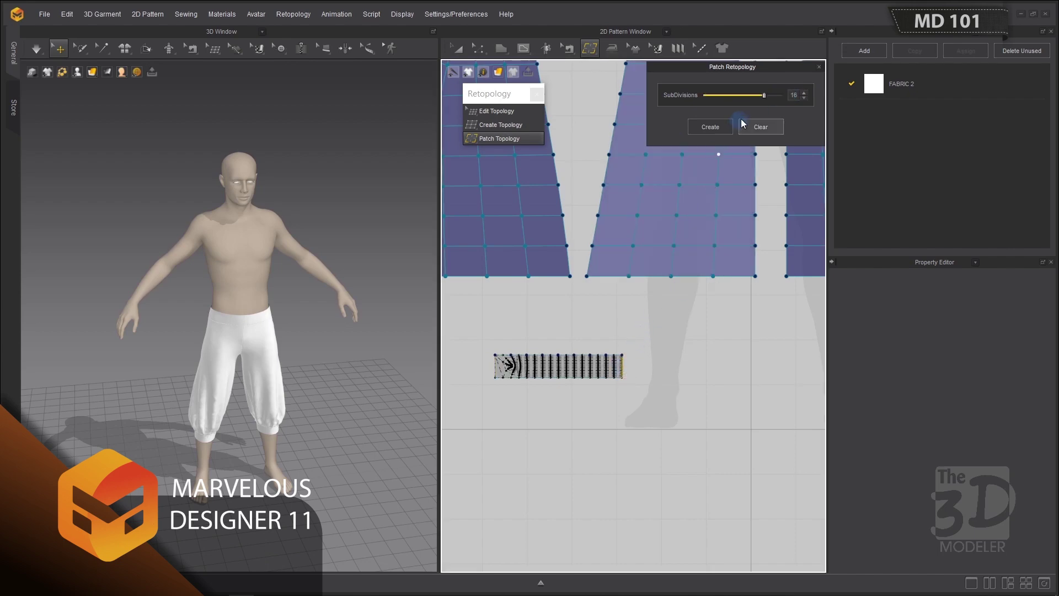
drag(797, 95, 789, 98)
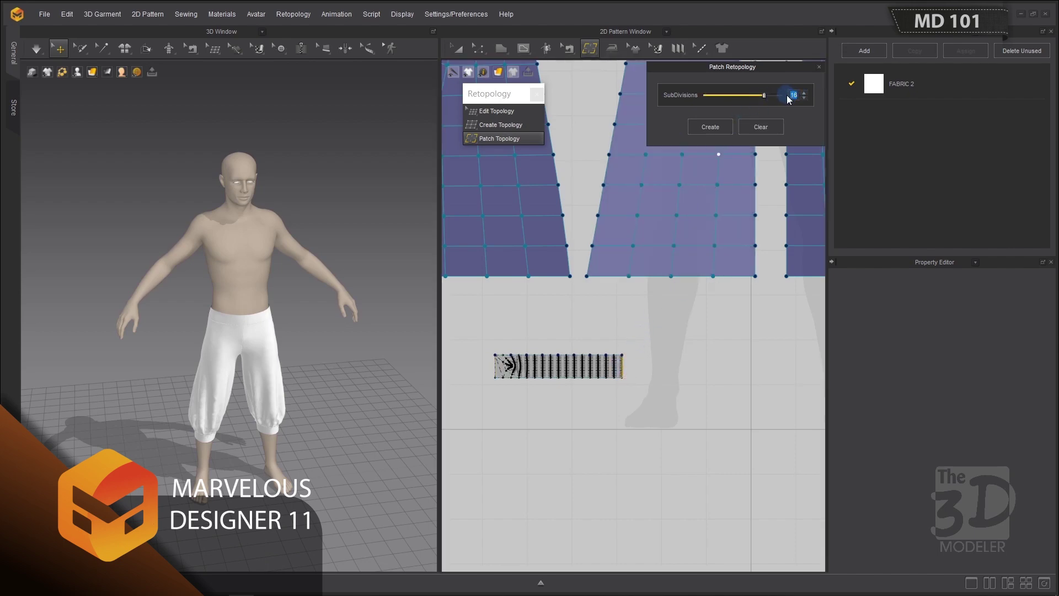
text(1)
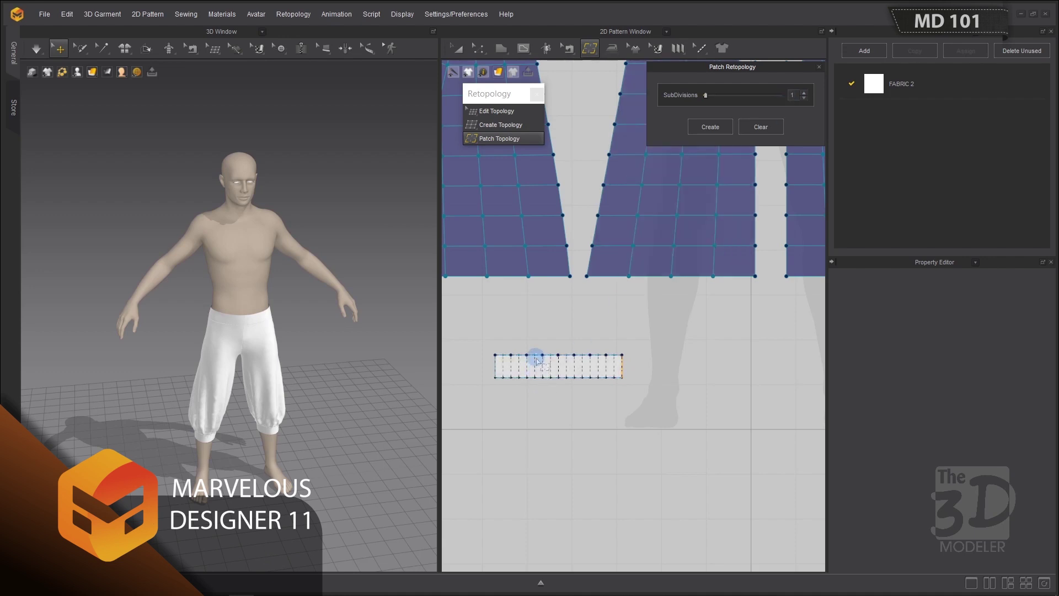
Set the upper and lower long edges of the left cuff patch to 8 subdivisions.
click(536, 359)
double_click(788, 96)
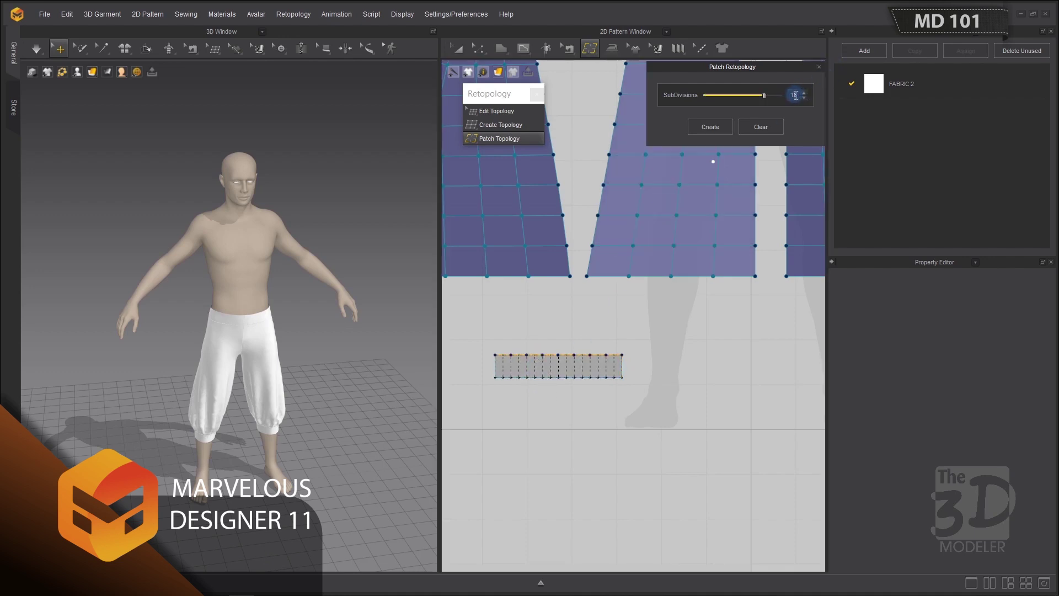
text(8)
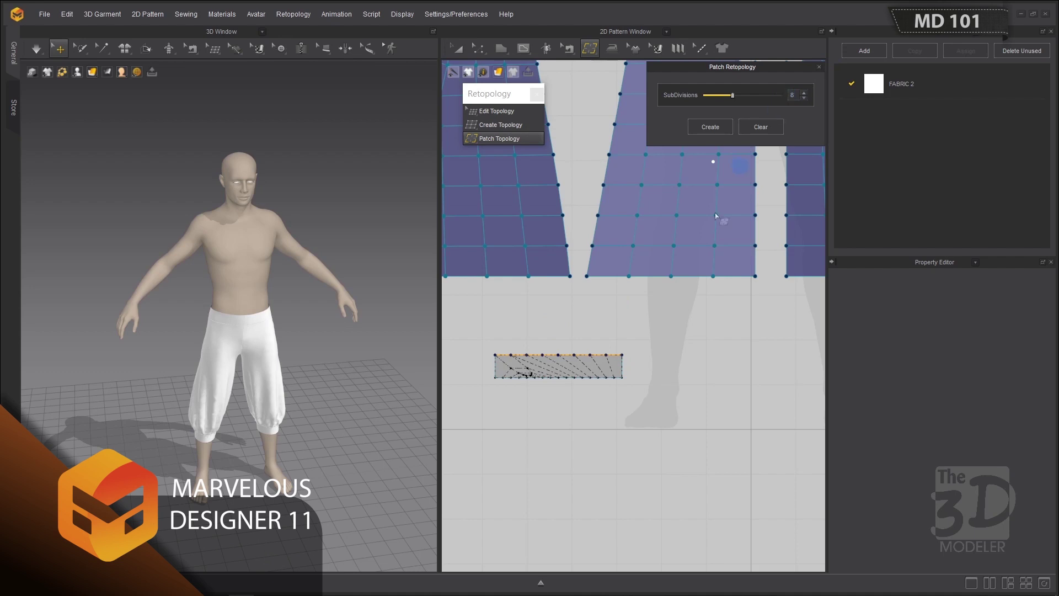
click(561, 369)
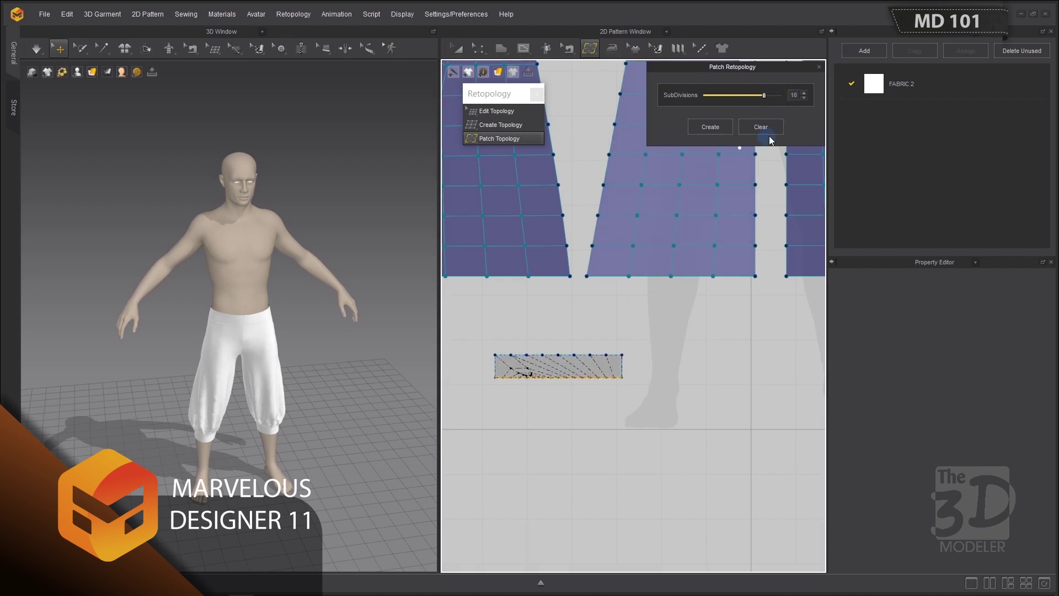
double_click(799, 95)
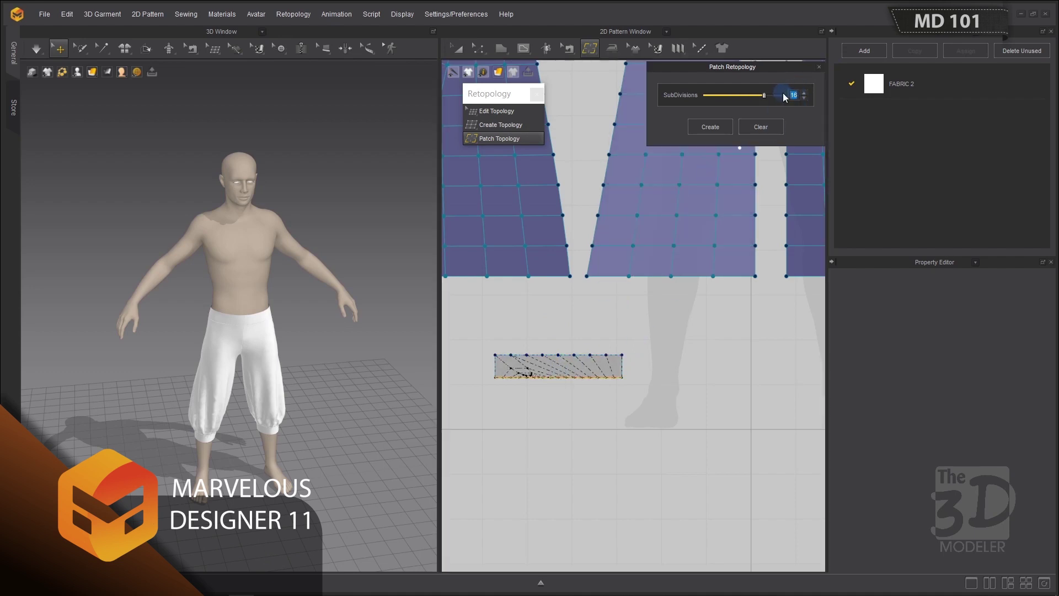
text(8)
click(591, 303)
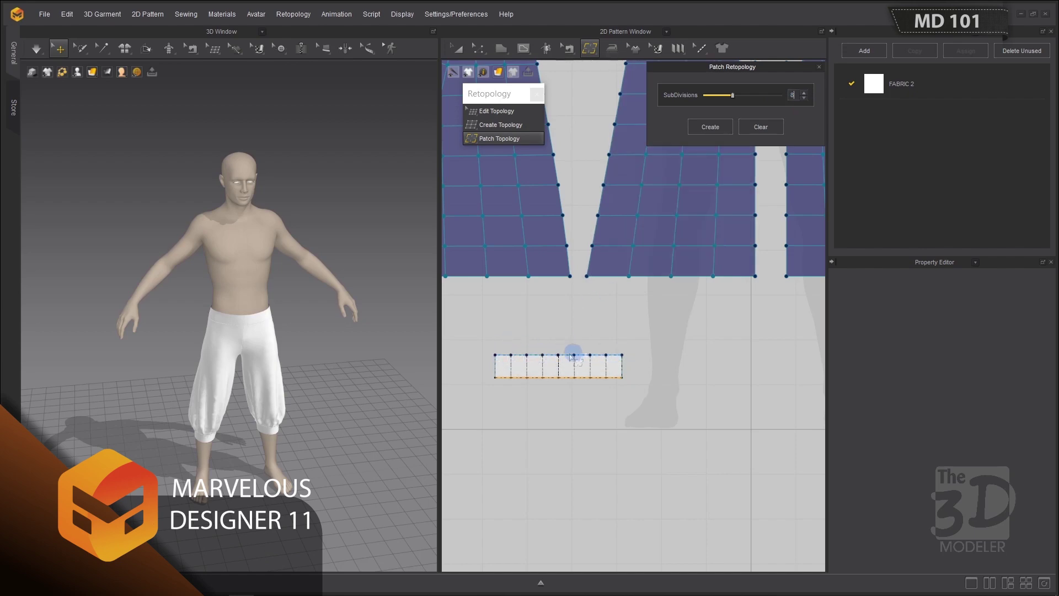
Create the topology from the left cuff patch and close the Patch Retopology settings.
click(714, 257)
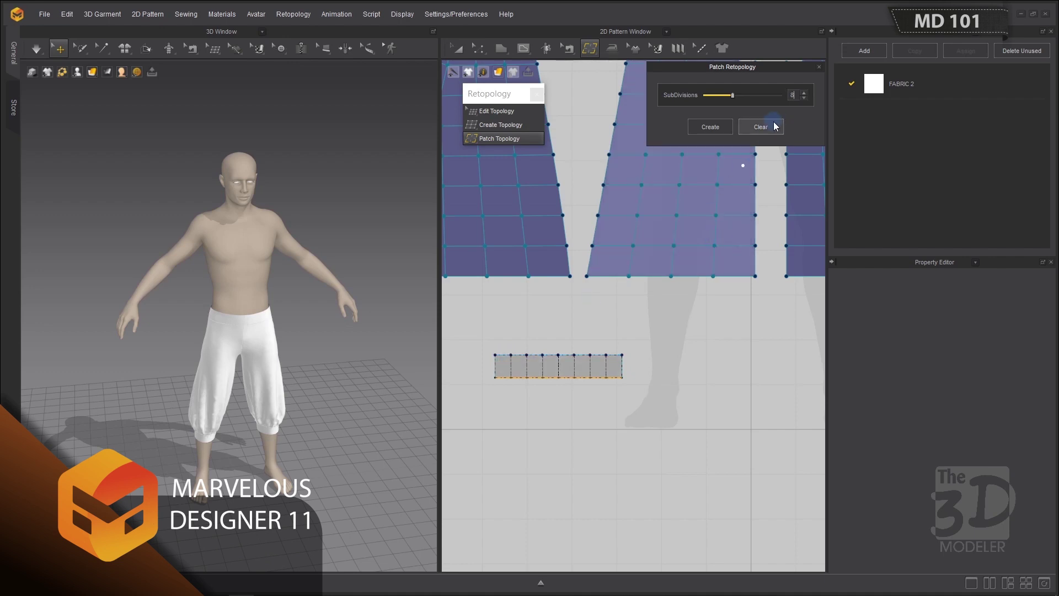
click(711, 126)
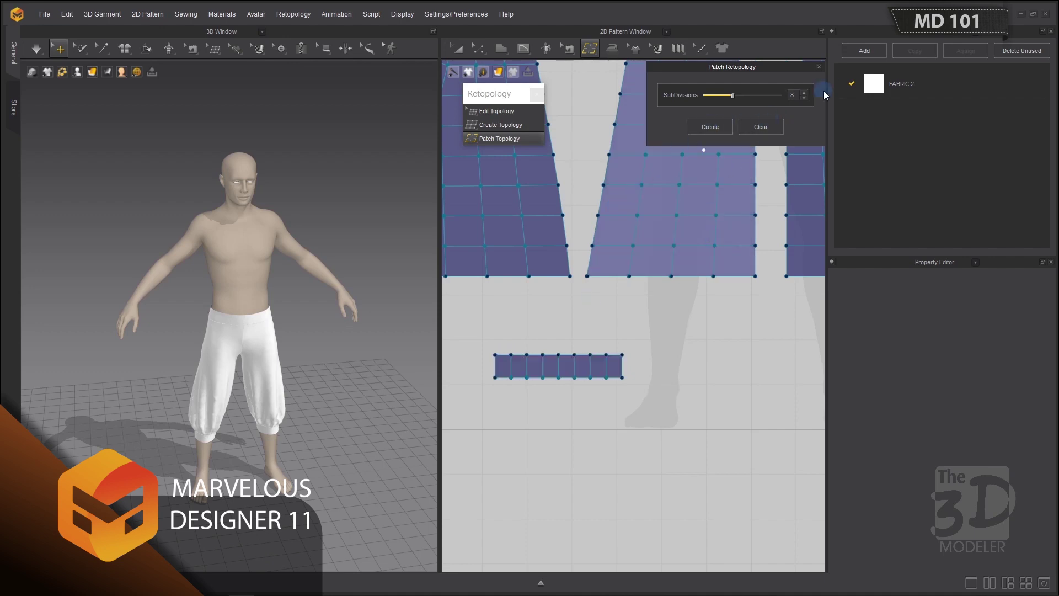
click(820, 67)
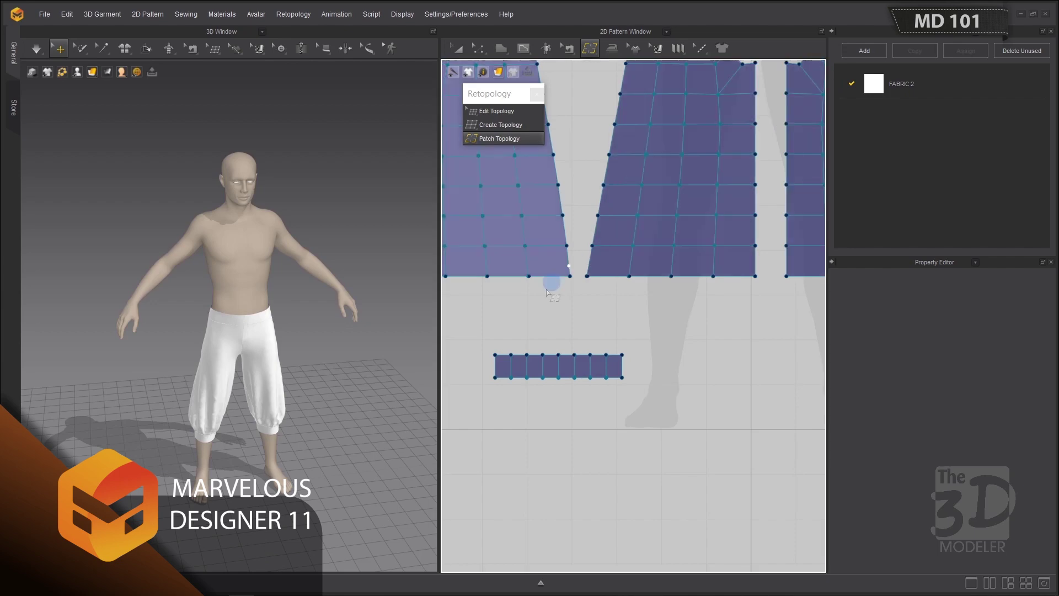
With Edit Topology, remesh all the retopologized pattern pieces as duplicates using Remesh All (duplicate).
scroll(517, 322, down, 2)
scroll(516, 320, down, 4)
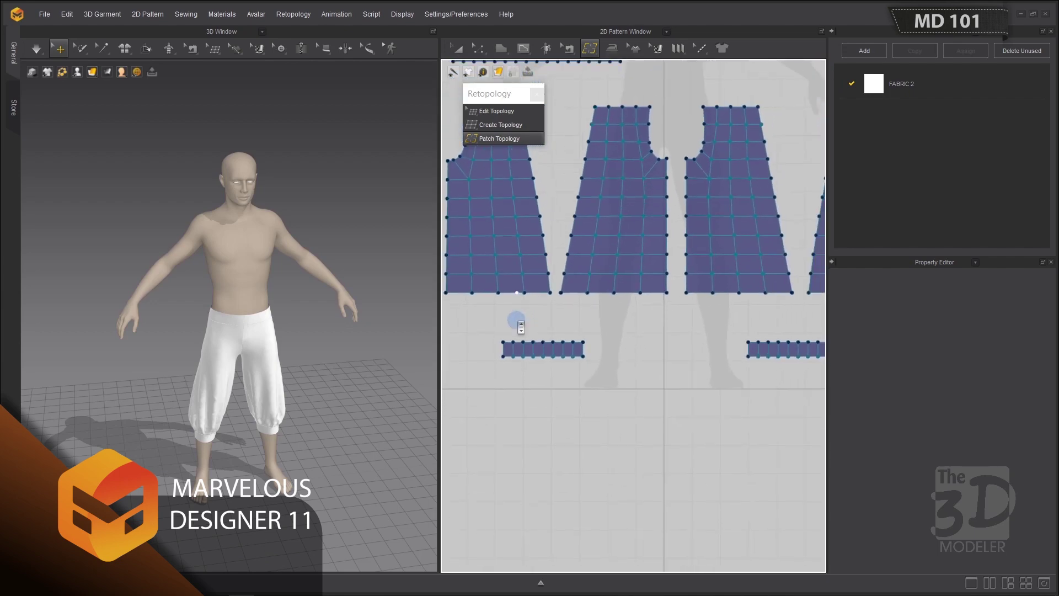
scroll(517, 321, down, 2)
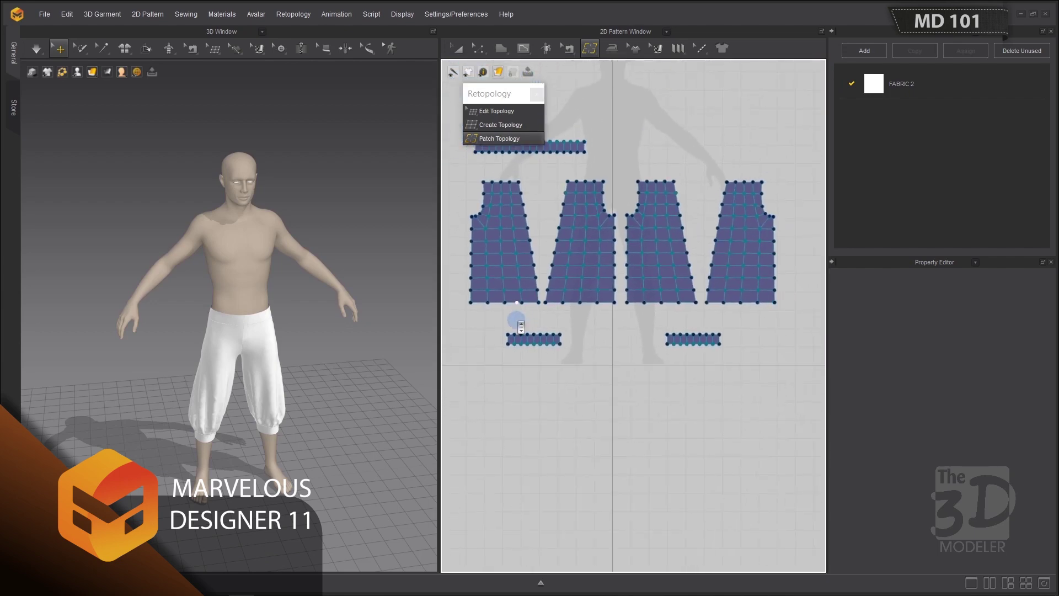
key(Escape)
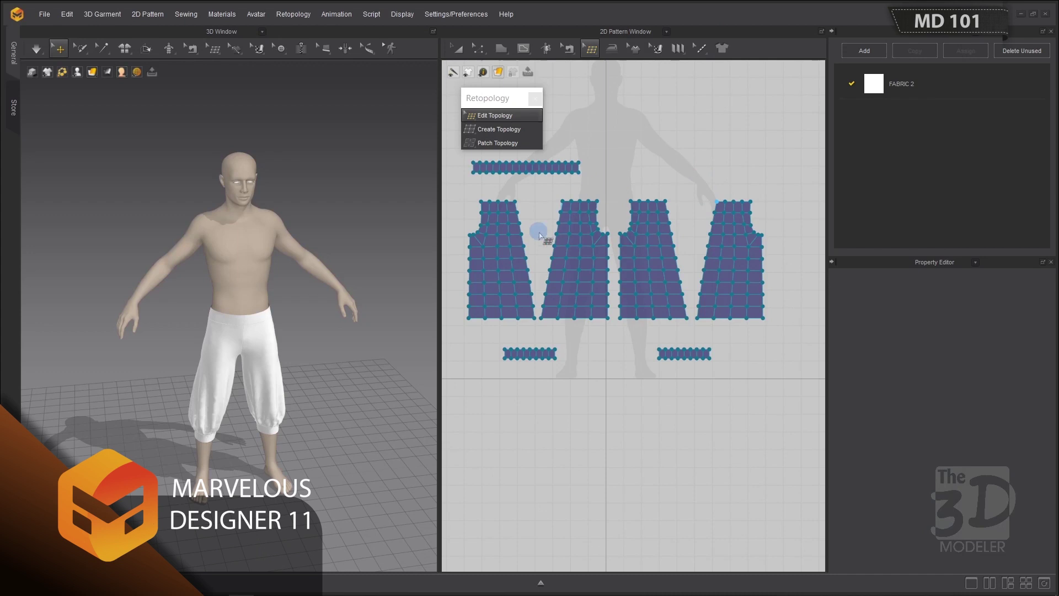
click(729, 156)
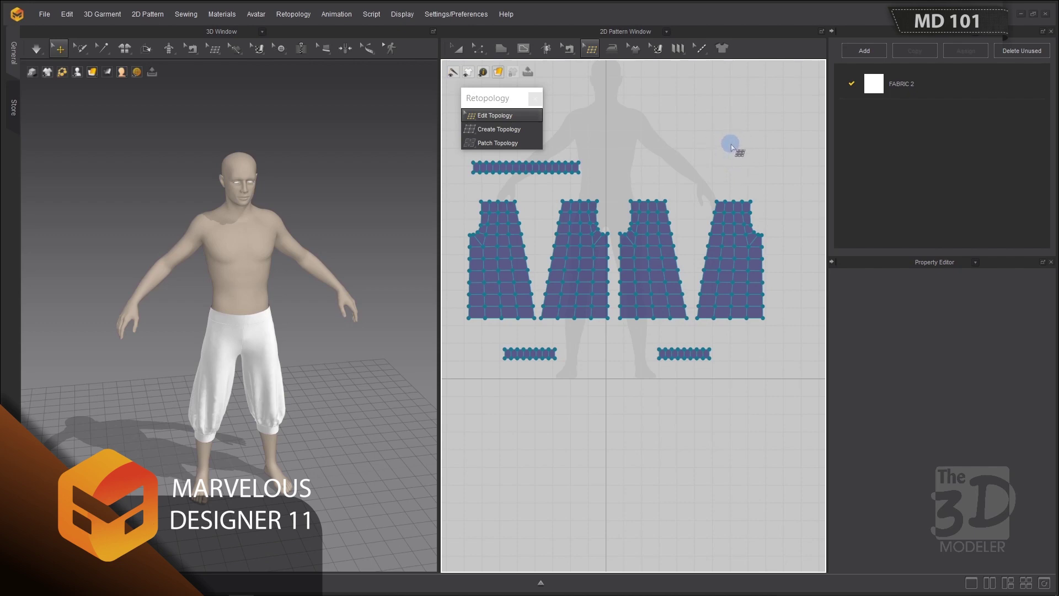
right_click(733, 144)
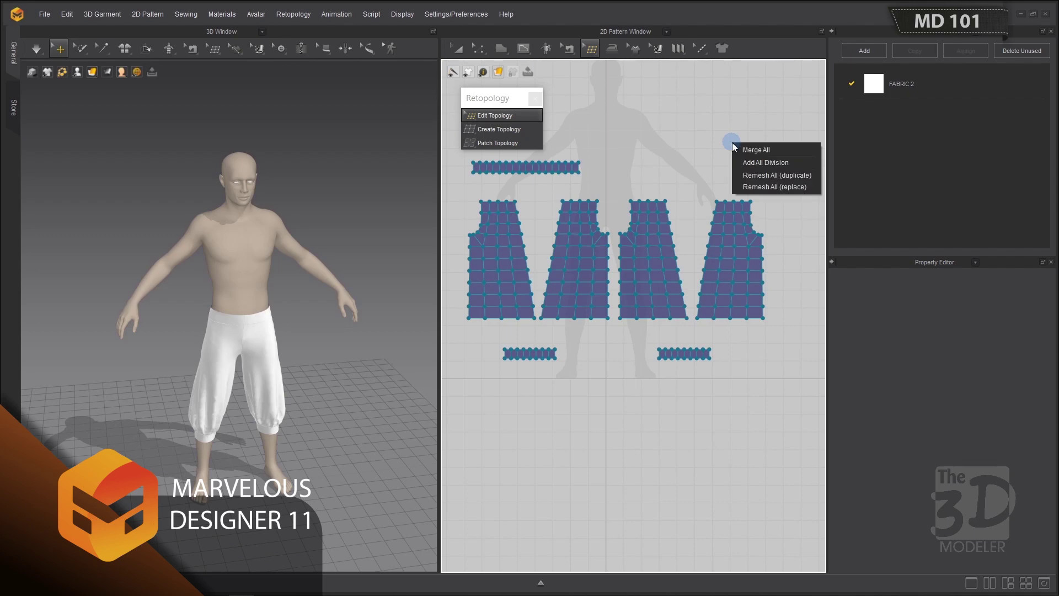
click(785, 177)
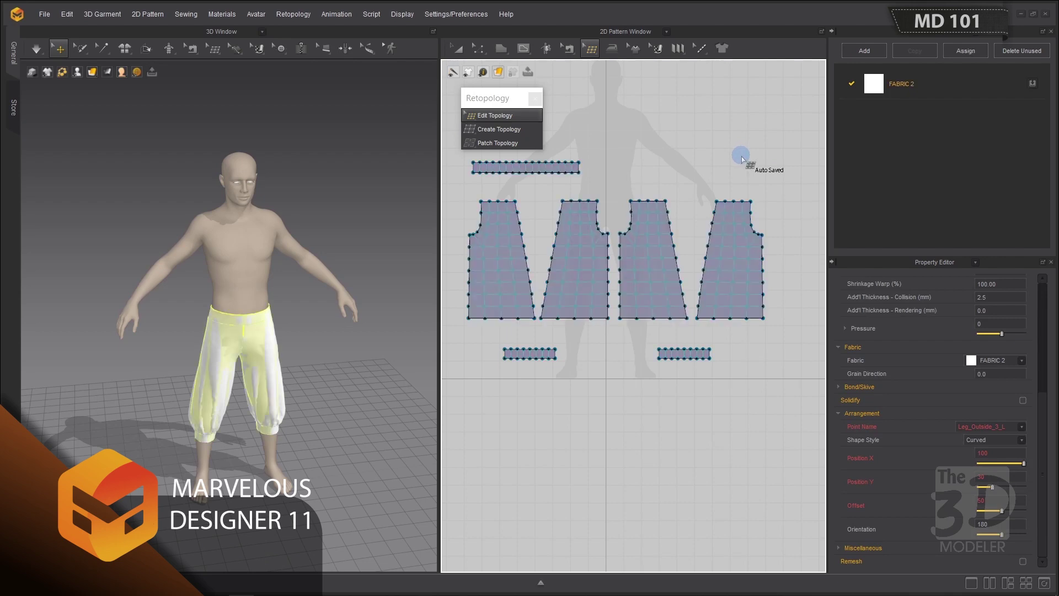
Move the remeshed duplicate pieces straight down below the original pattern pieces and deselect them.
click(457, 50)
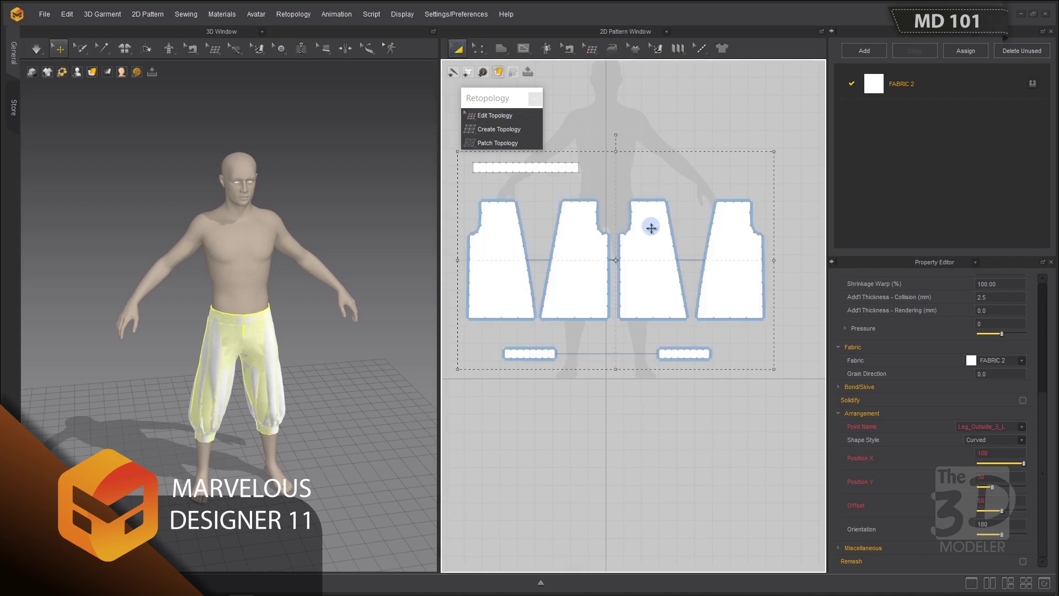
drag(651, 227, 653, 417)
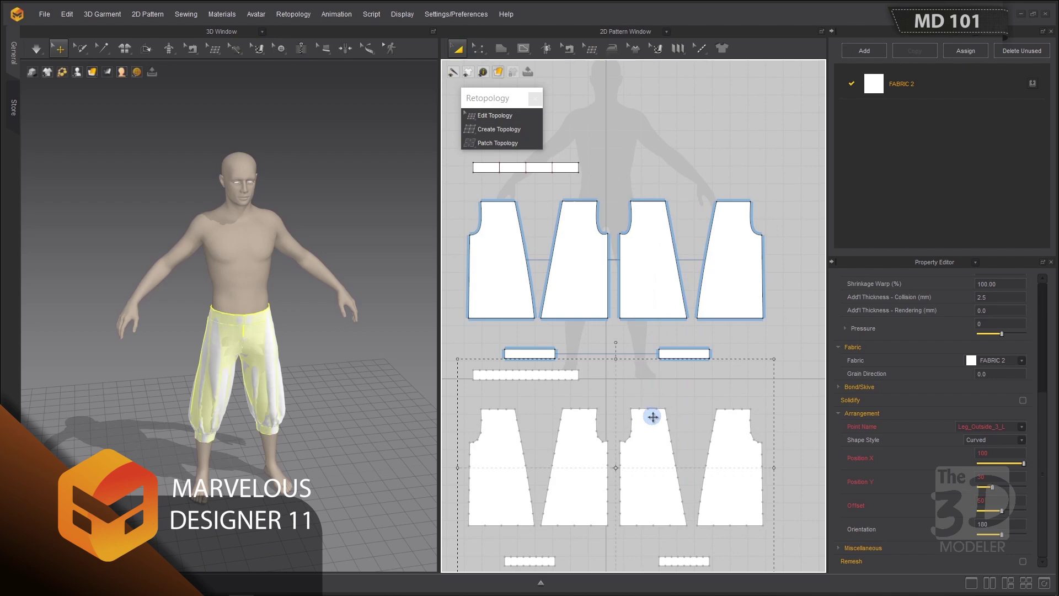
click(793, 332)
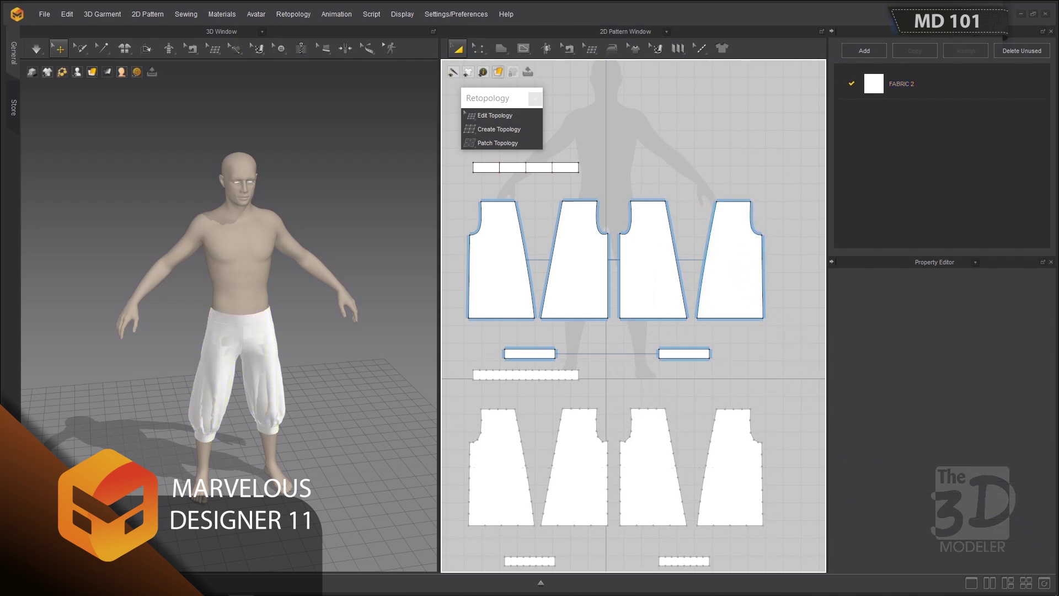
Add a new fabric, FABRIC 3, and set its colour to bright green.
click(880, 52)
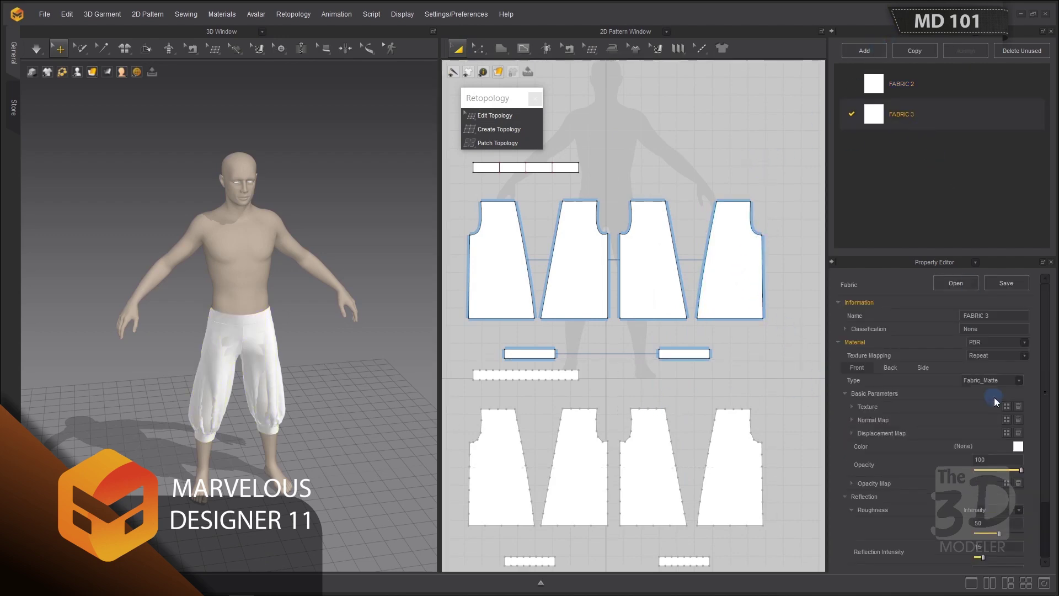
click(1019, 446)
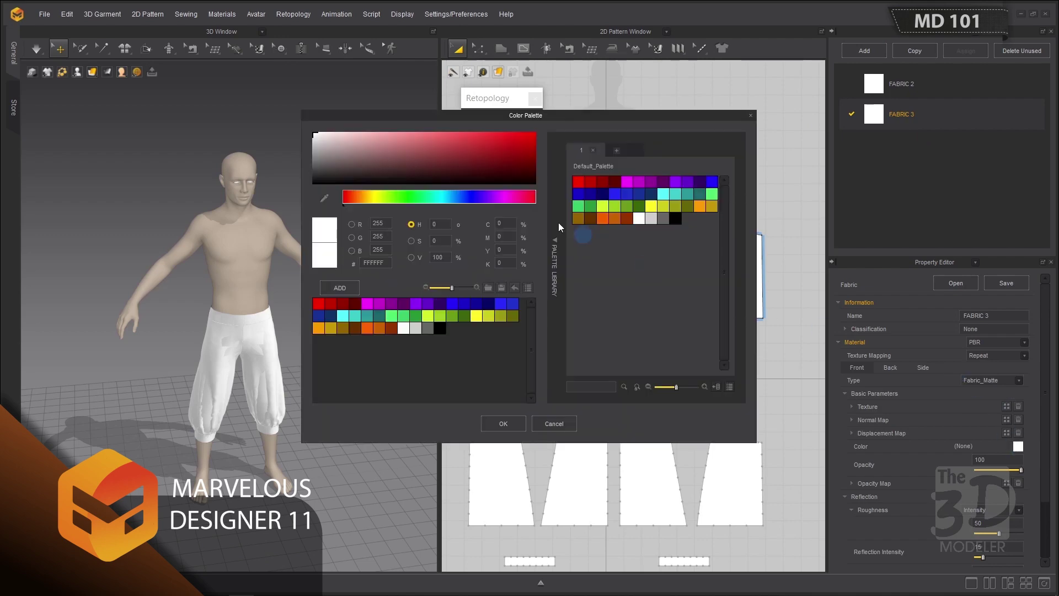
click(405, 197)
click(459, 140)
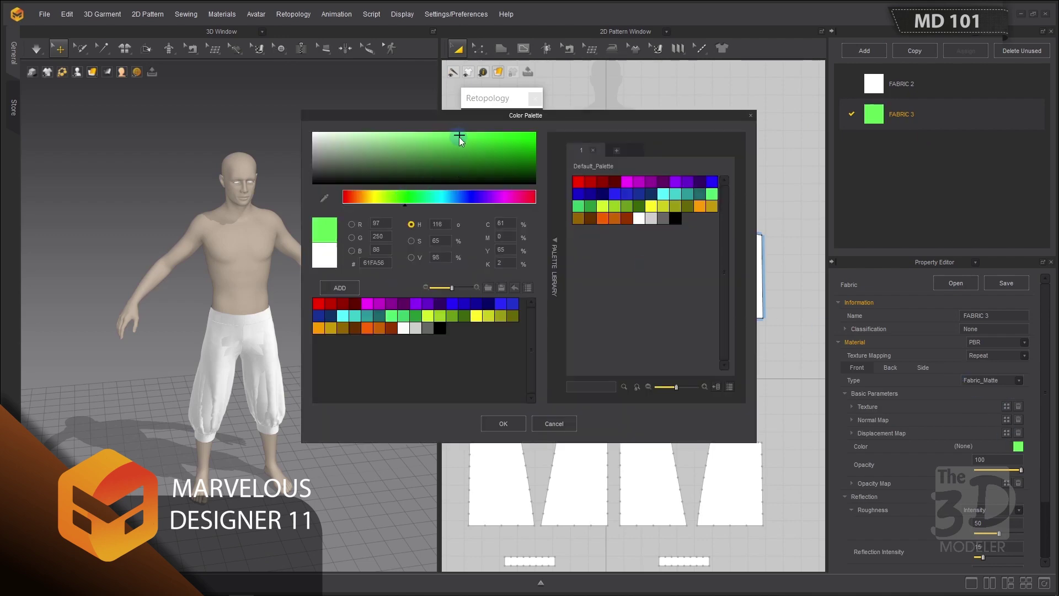
click(503, 423)
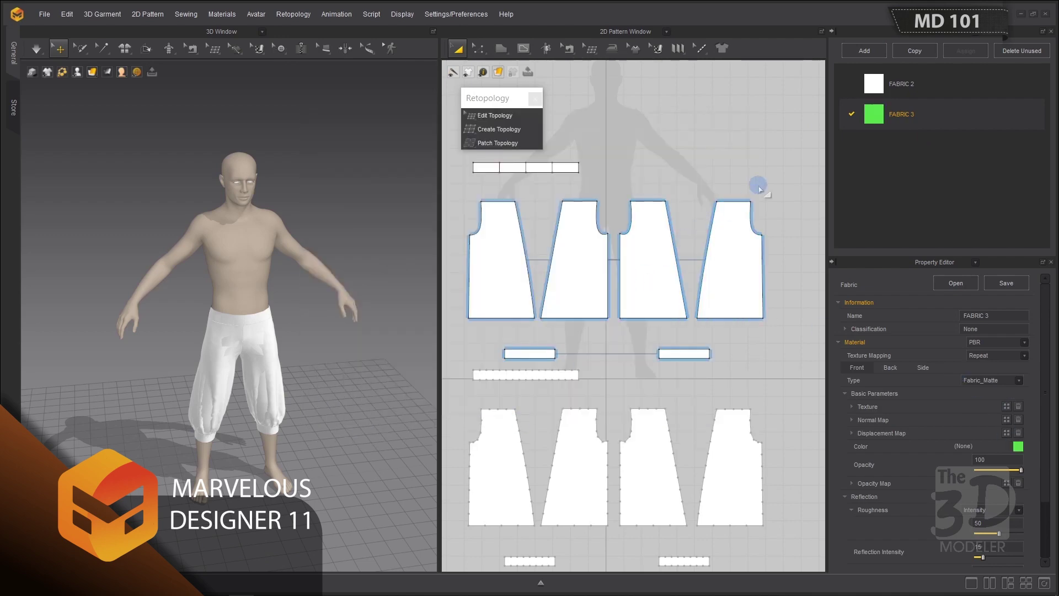
Assign FABRIC 3 to all the original trouser pieces, including the waistband and cuffs, and clear the selection.
click(785, 154)
drag(785, 156, 459, 363)
click(1003, 391)
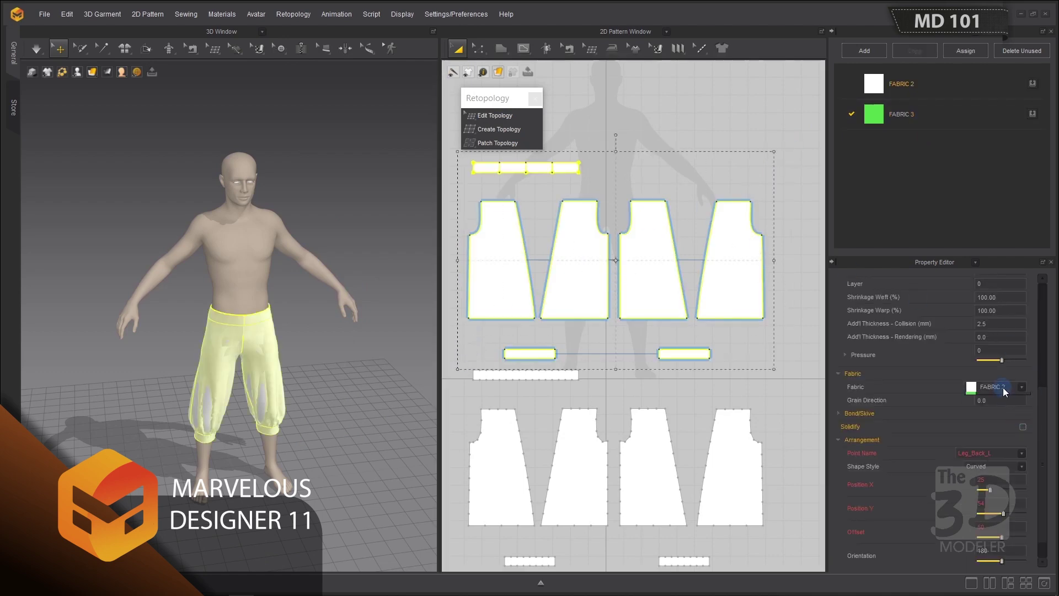
click(988, 401)
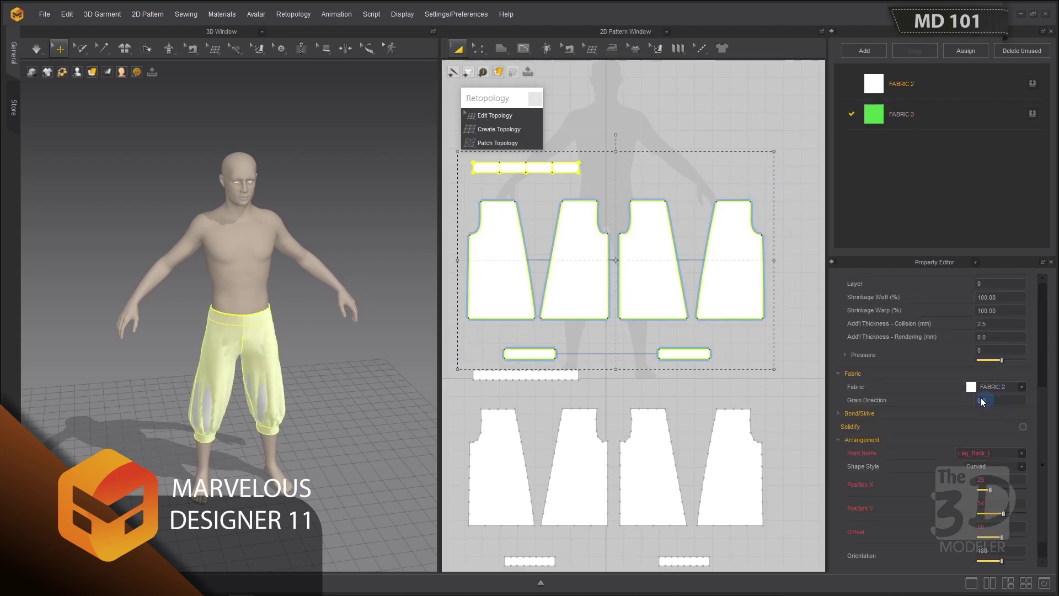
click(361, 285)
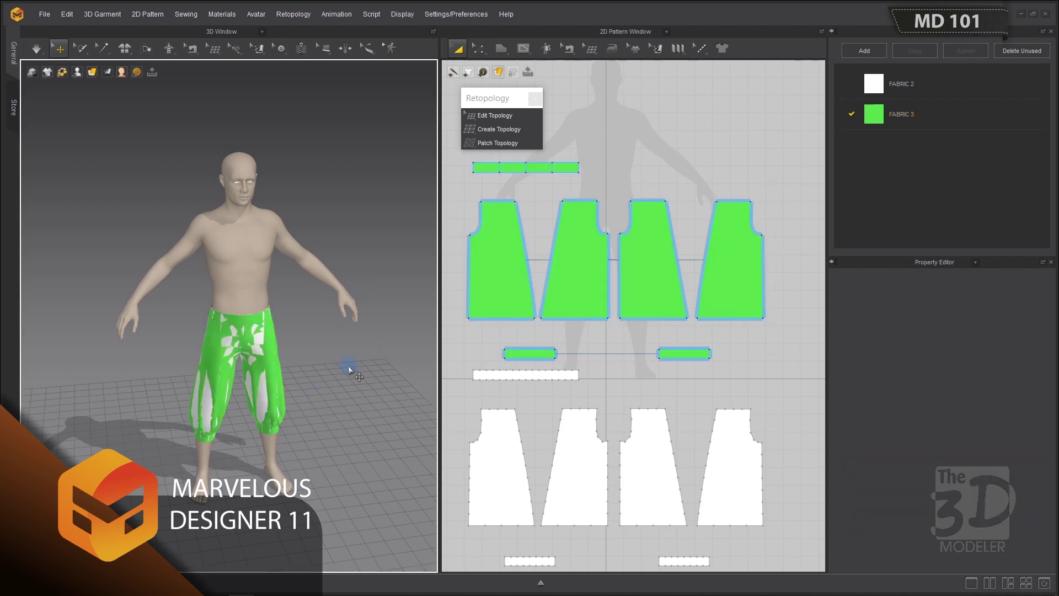
Switch the 3D garment display to Wireframe on Surface and view the overlapping original and remeshed trousers up close.
right_drag(348, 362, 371, 350)
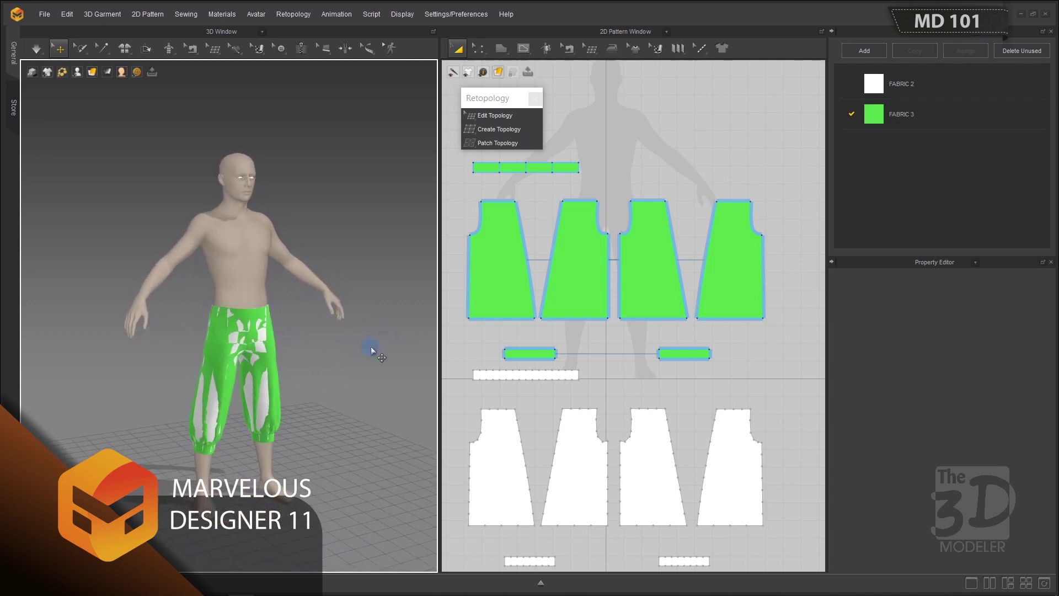
click(92, 71)
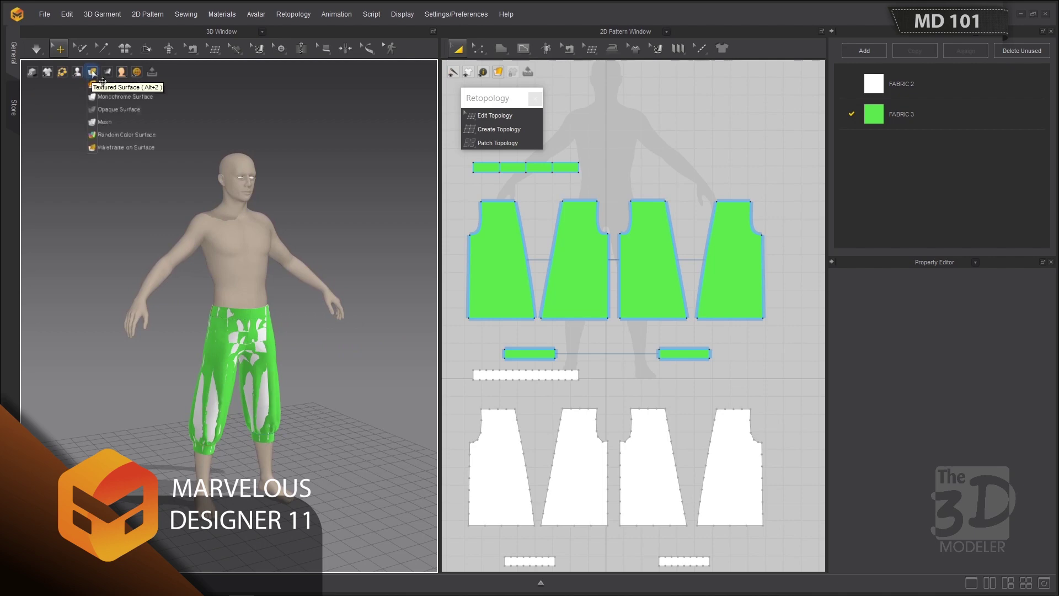
click(105, 148)
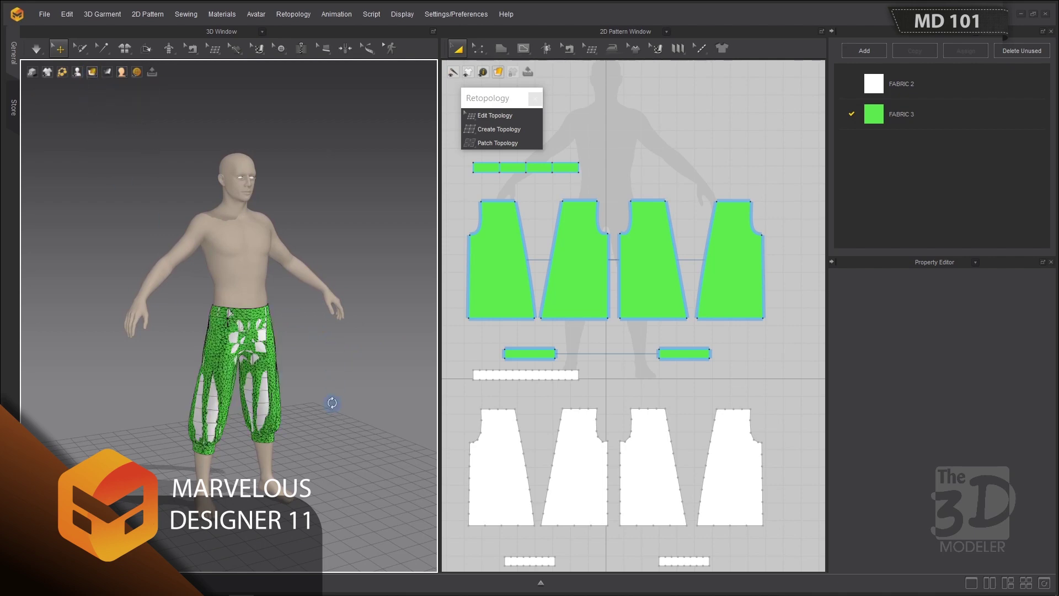
scroll(330, 406, up, 5)
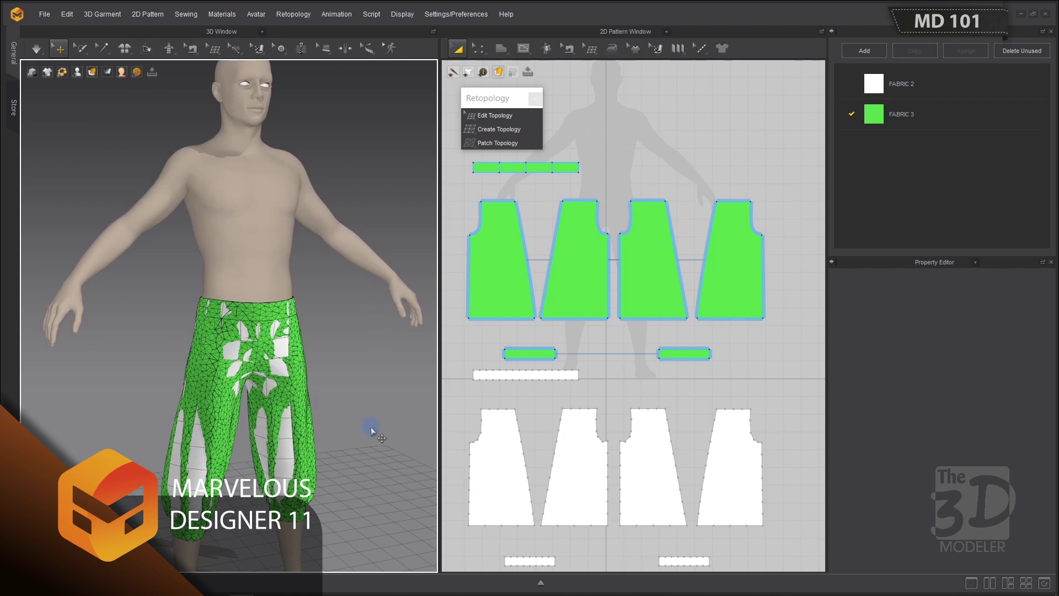
mouse_move(372, 426)
right_down()
mouse_move(184, 396)
mouse_move(95, 405)
mouse_move(130, 419)
mouse_move(473, 416)
mouse_move(330, 418)
mouse_move(371, 435)
mouse_move(515, 416)
mouse_move(386, 402)
mouse_move(215, 413)
mouse_move(381, 428)
right_up()
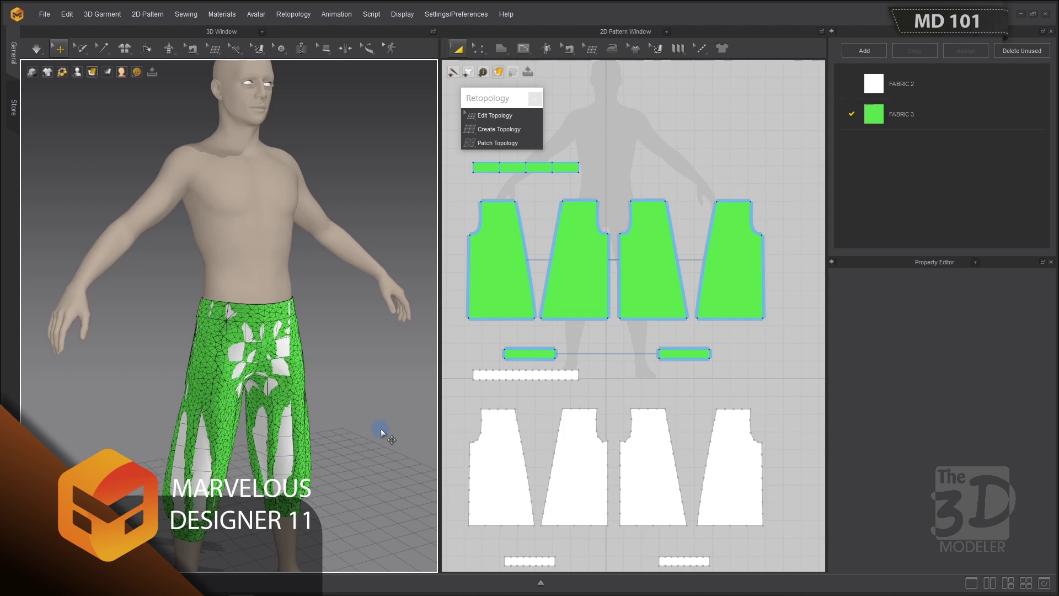
click(381, 429)
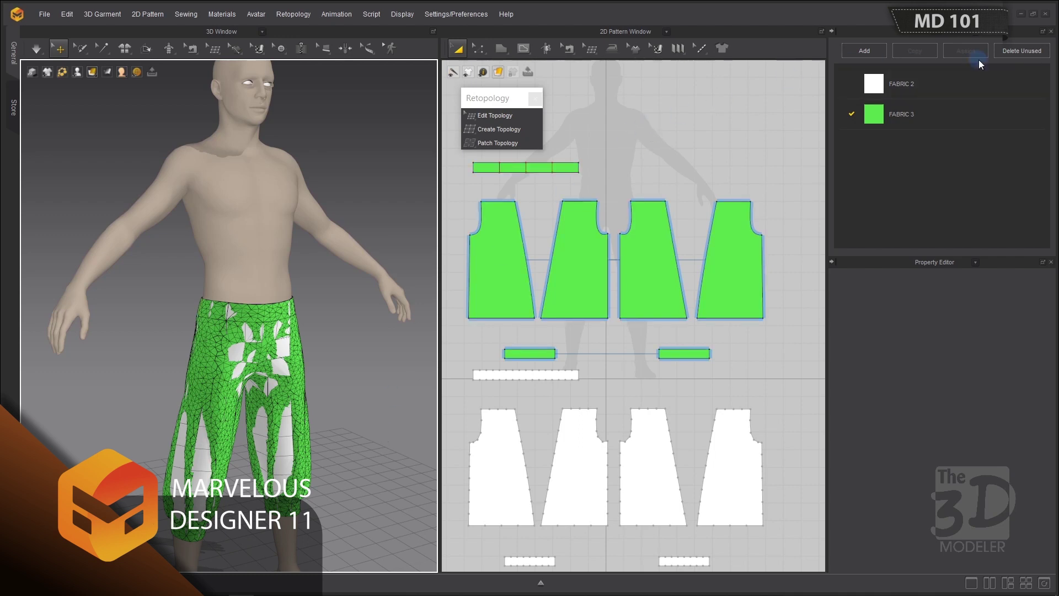
Open the UV Editor in place of the fabric list with all the UV pieces in view.
click(975, 33)
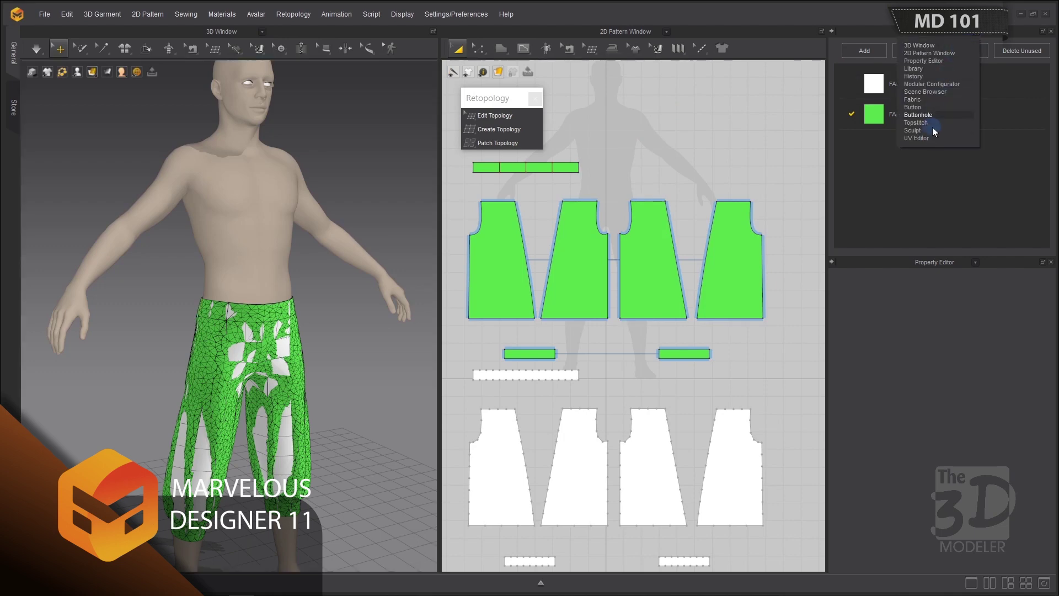
click(749, 171)
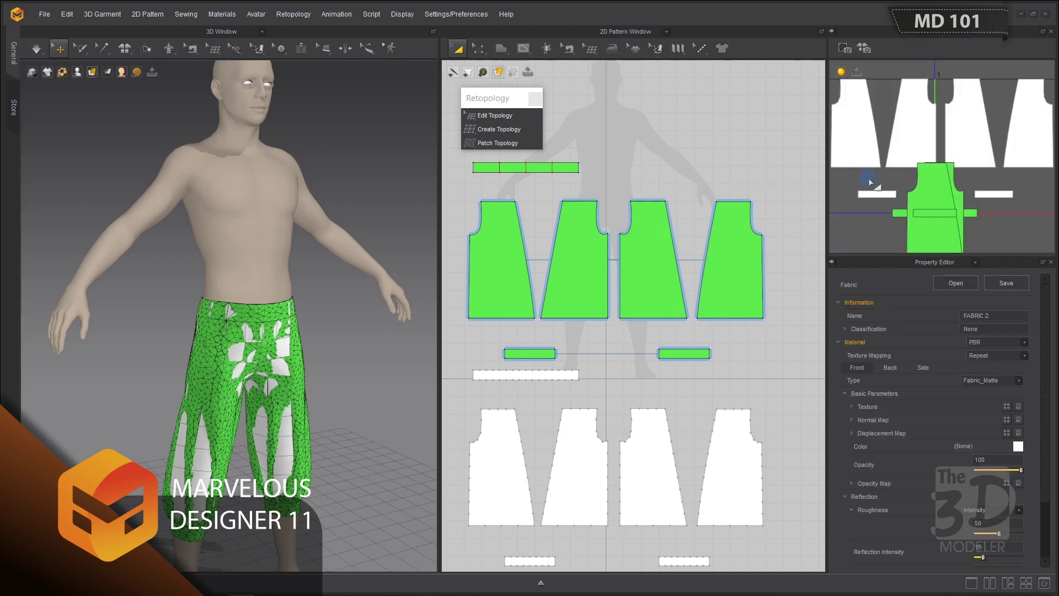
click(874, 185)
scroll(874, 185, down, 2)
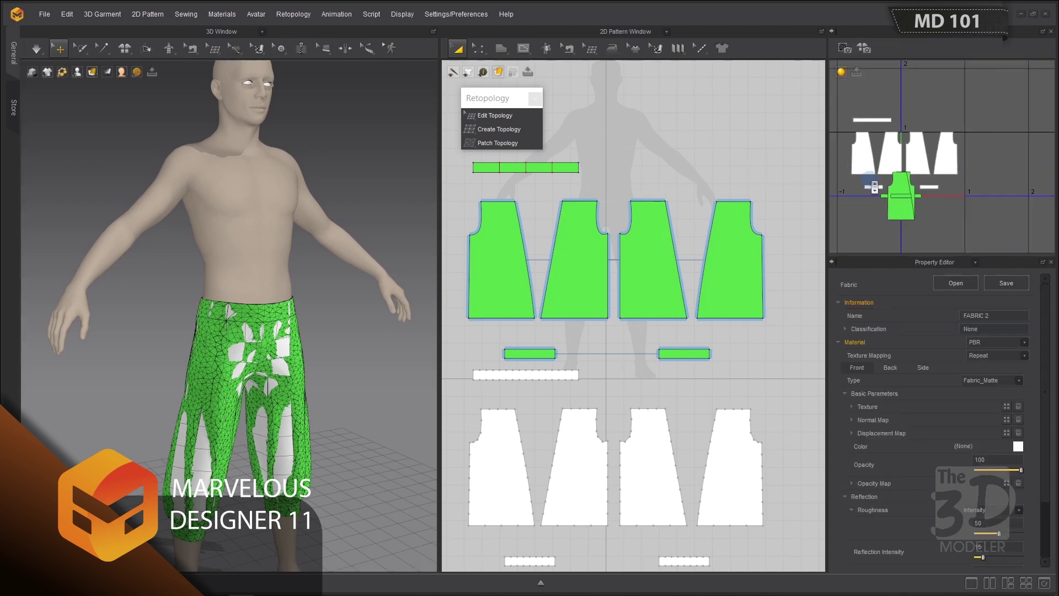
Reset the UVs to the 2D arrangement and fit all UVs to 0-1 using Length (Absolute) at 15.00 mm.
click(930, 107)
right_click(929, 107)
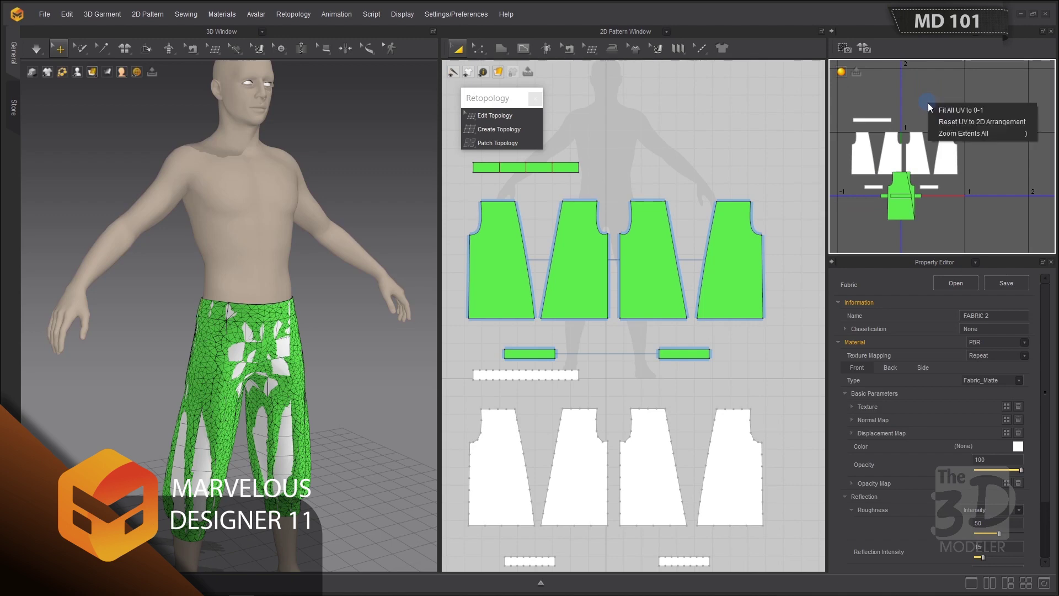
click(998, 122)
click(985, 91)
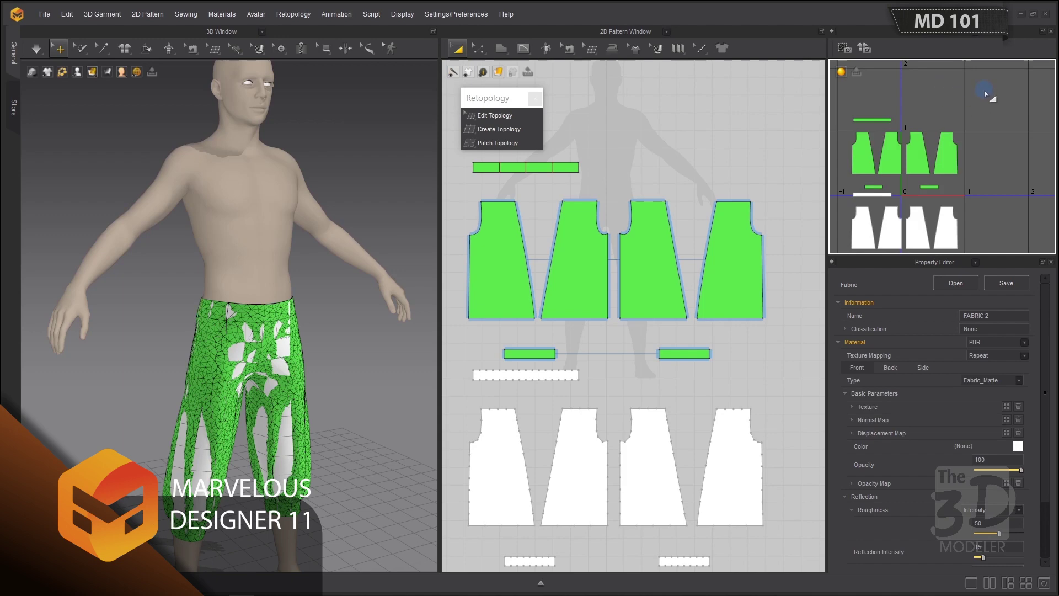
right_click(985, 93)
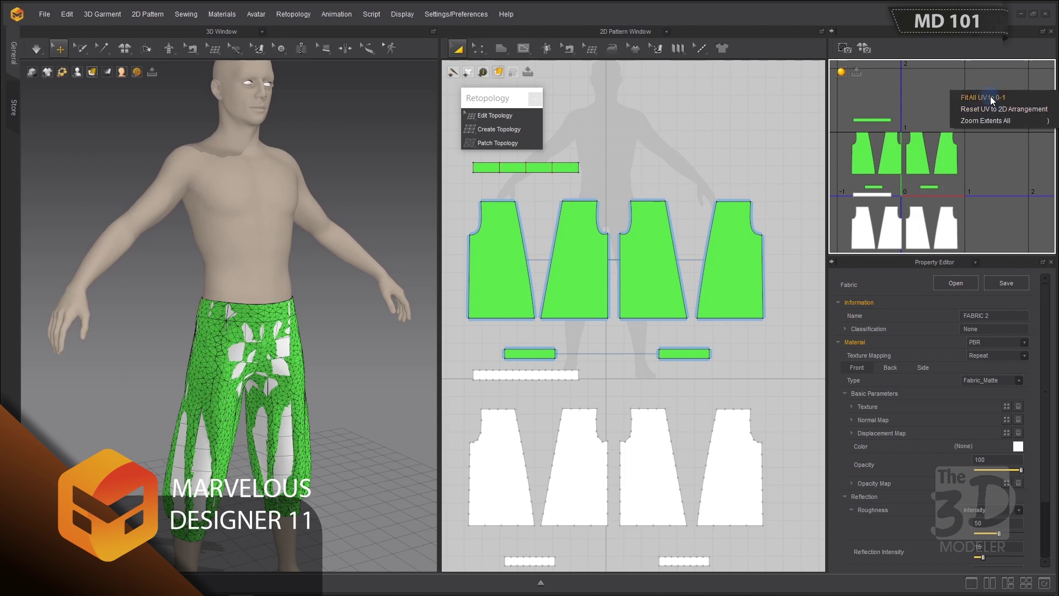
click(992, 98)
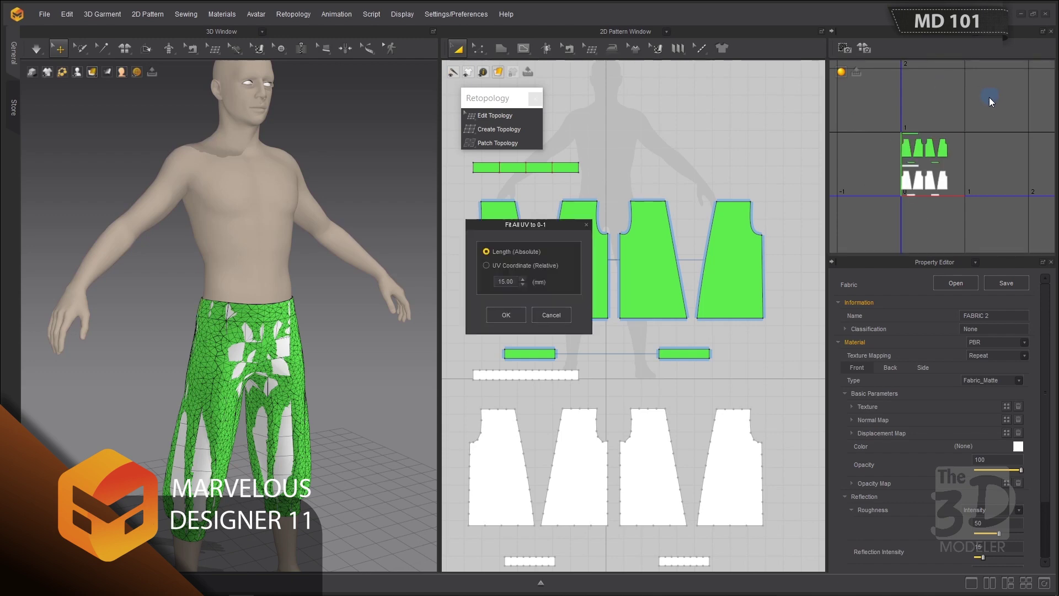
click(506, 315)
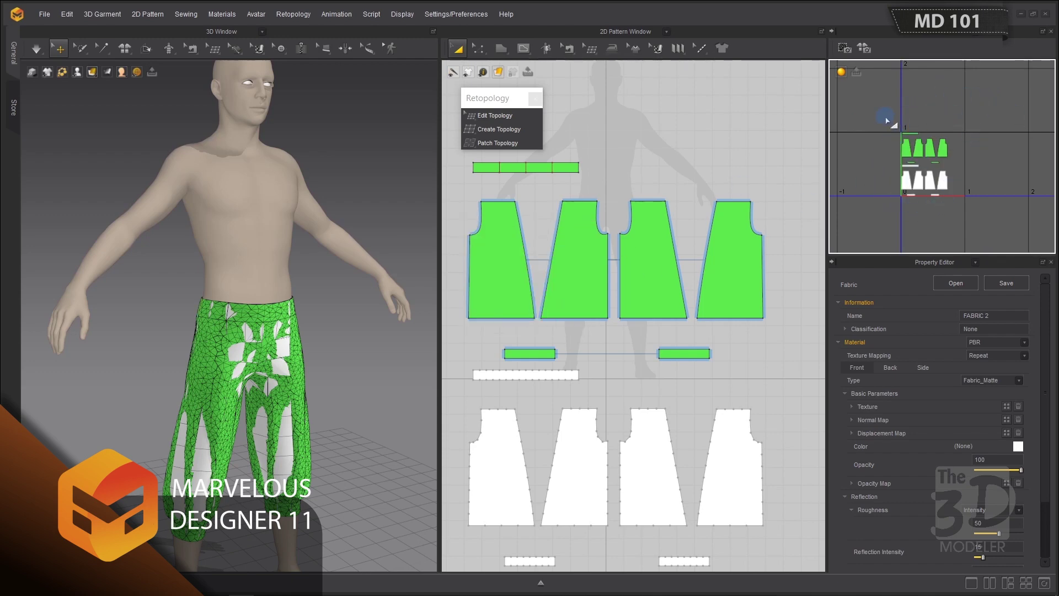
click(975, 35)
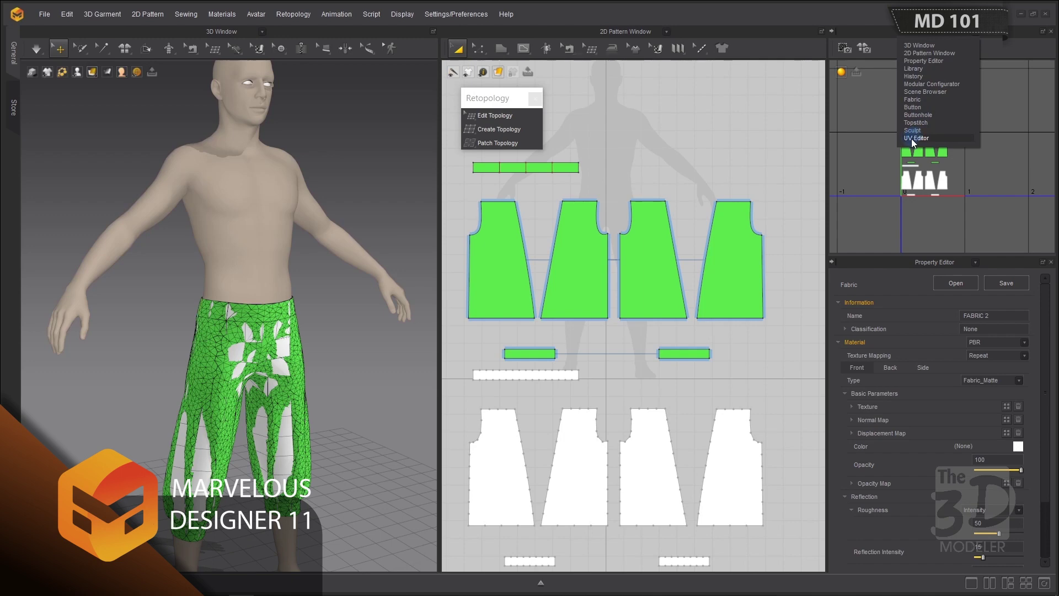
click(748, 133)
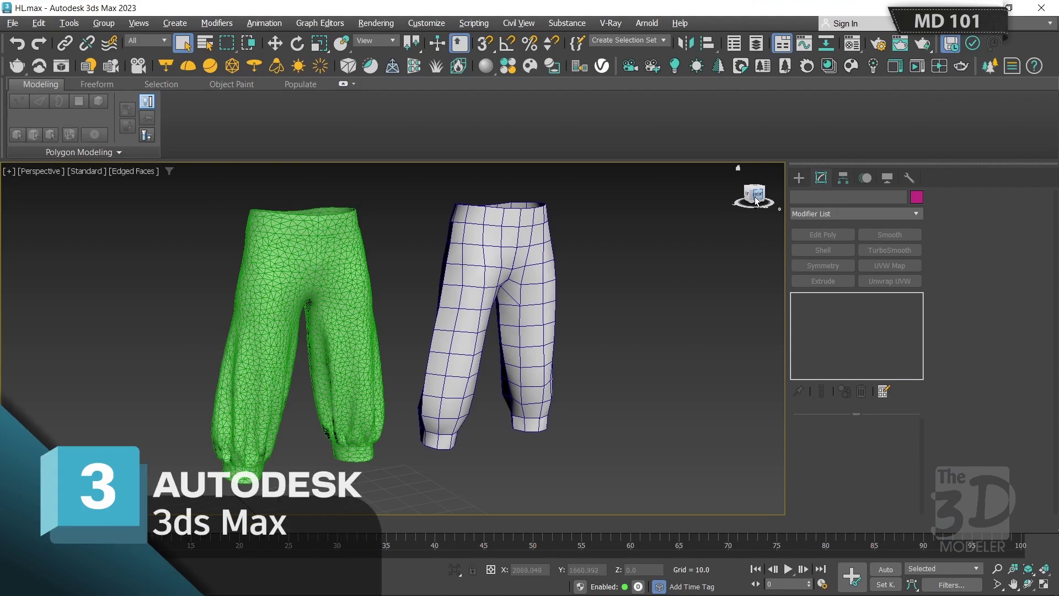
Switch to 3ds Max, select the white quad-mesh trousers and isolate them in the viewport.
alt+middle_drag(402, 334, 55, 334)
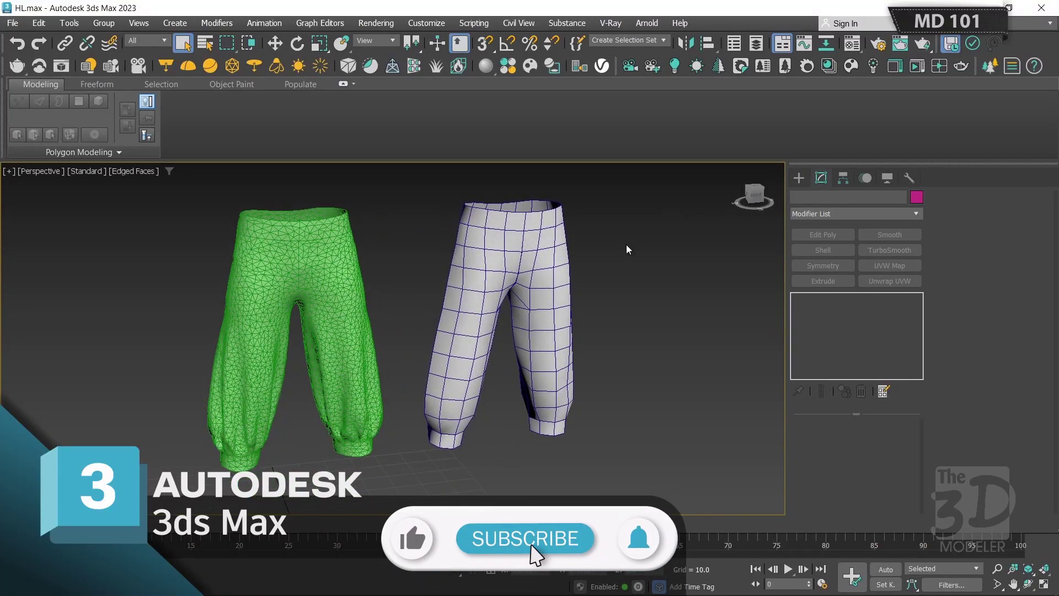
click(524, 244)
click(523, 243)
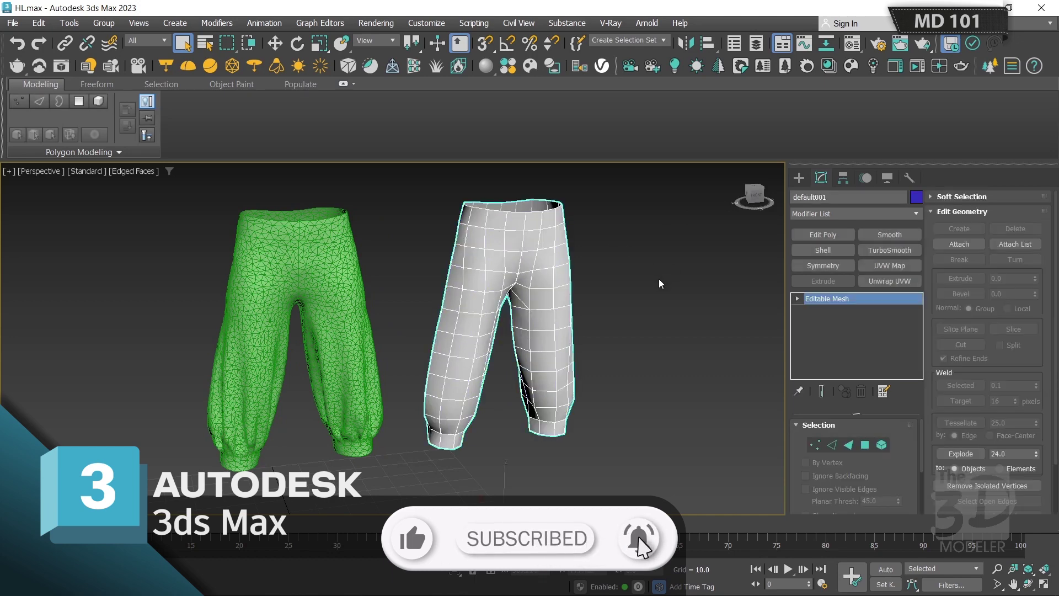
key(alt+q)
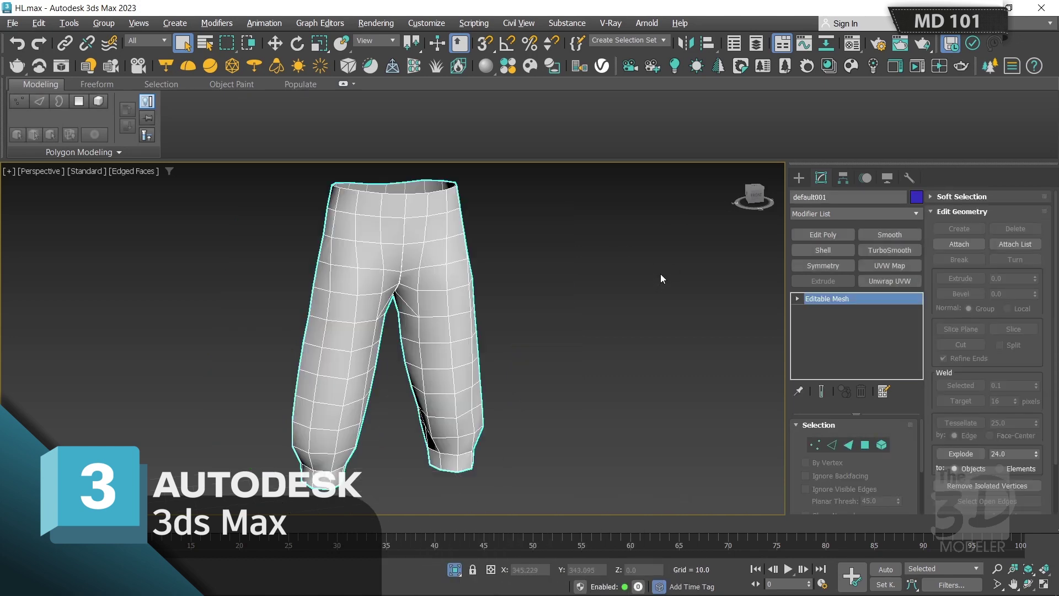
Convert the isolated quad-mesh trousers to an Editable Poly.
alt+middle_drag(393, 337, 480, 338)
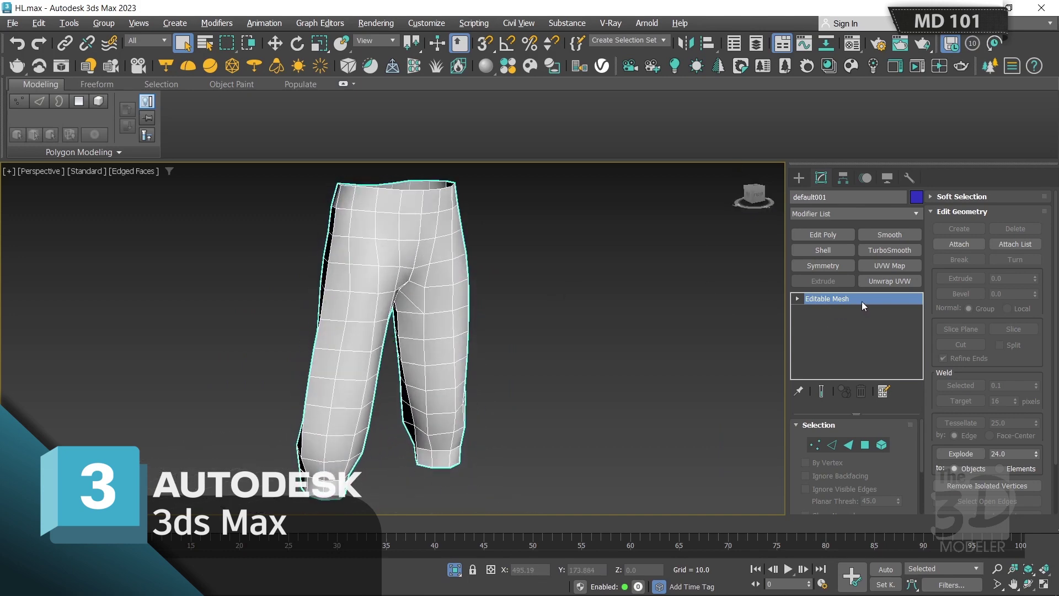
right_click(429, 224)
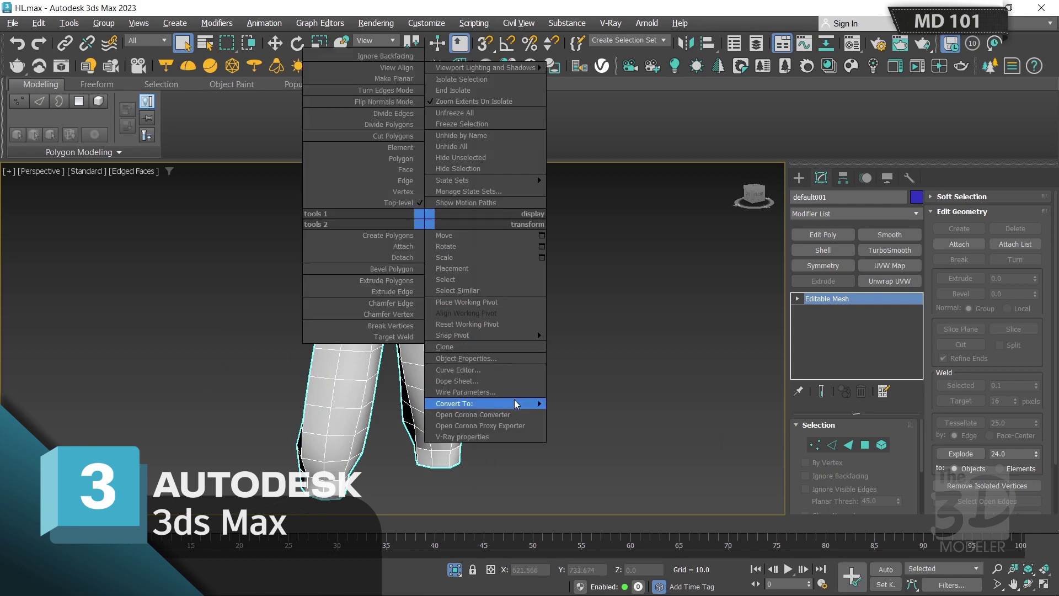
mouse_move(514, 399)
click(589, 414)
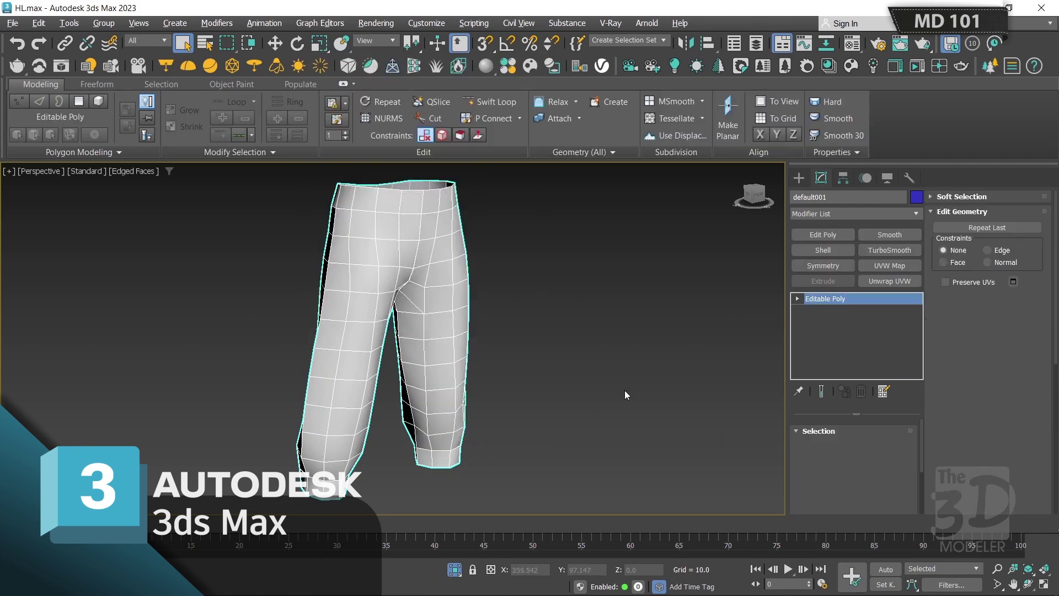
Select individual elements of the trousers from several sides, including leg panels, waistband and cuff, to check how the mesh is split.
click(881, 442)
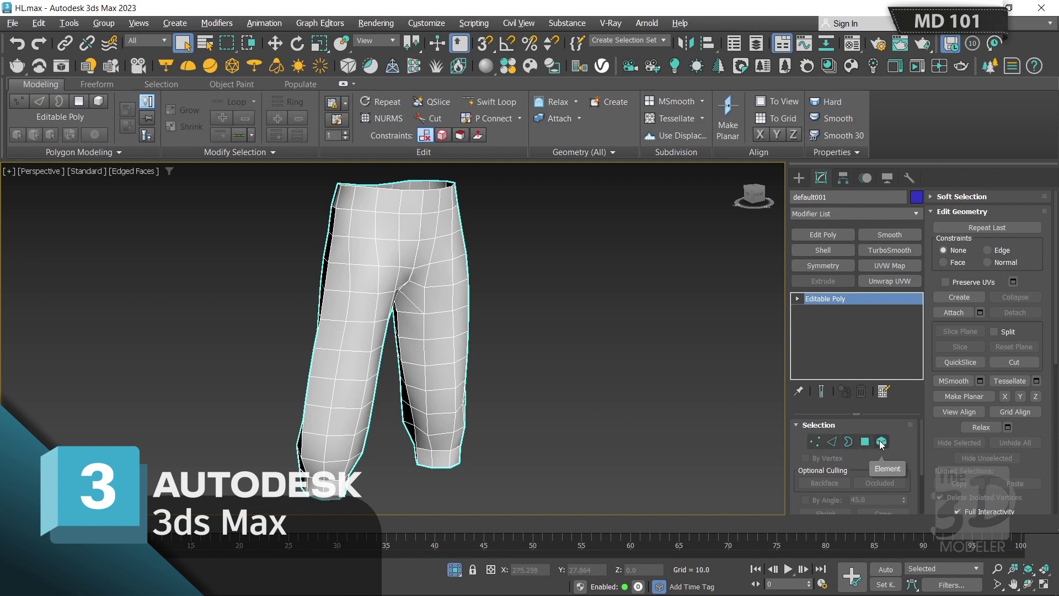
click(443, 311)
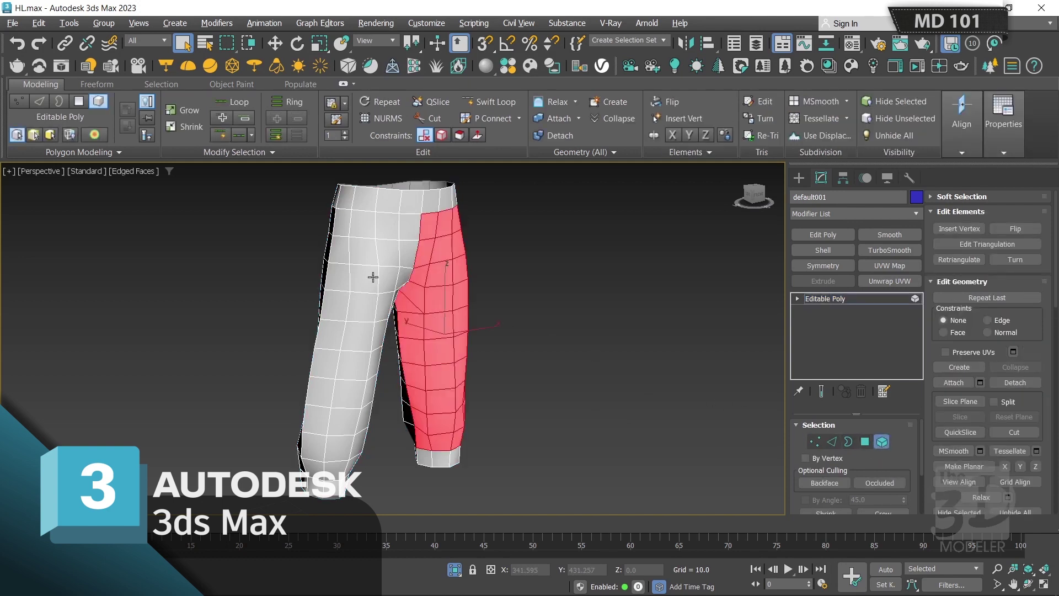
click(373, 277)
click(401, 210)
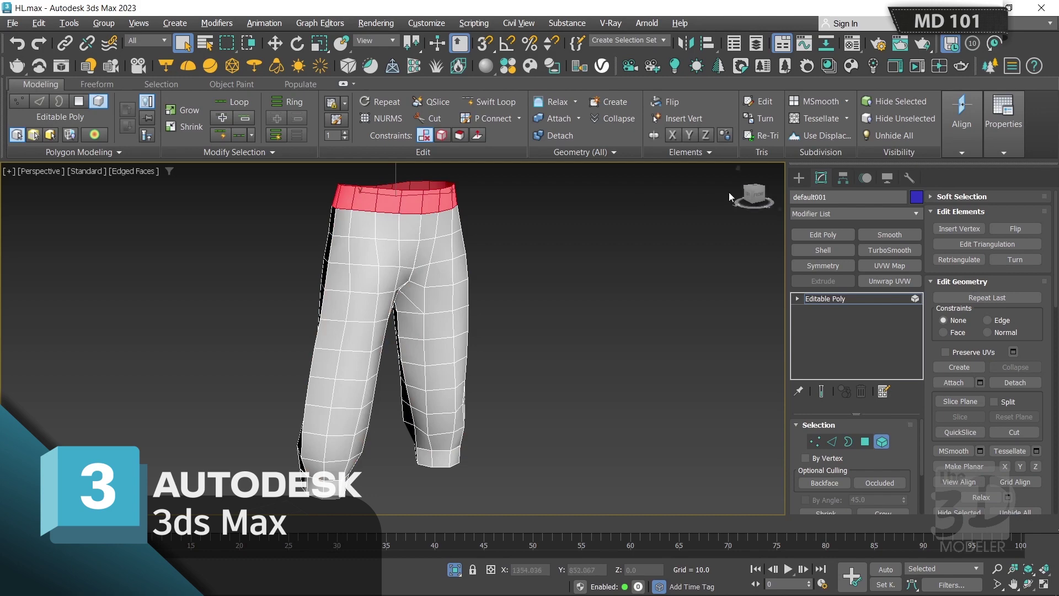
alt+middle_drag(401, 210, 392, 338)
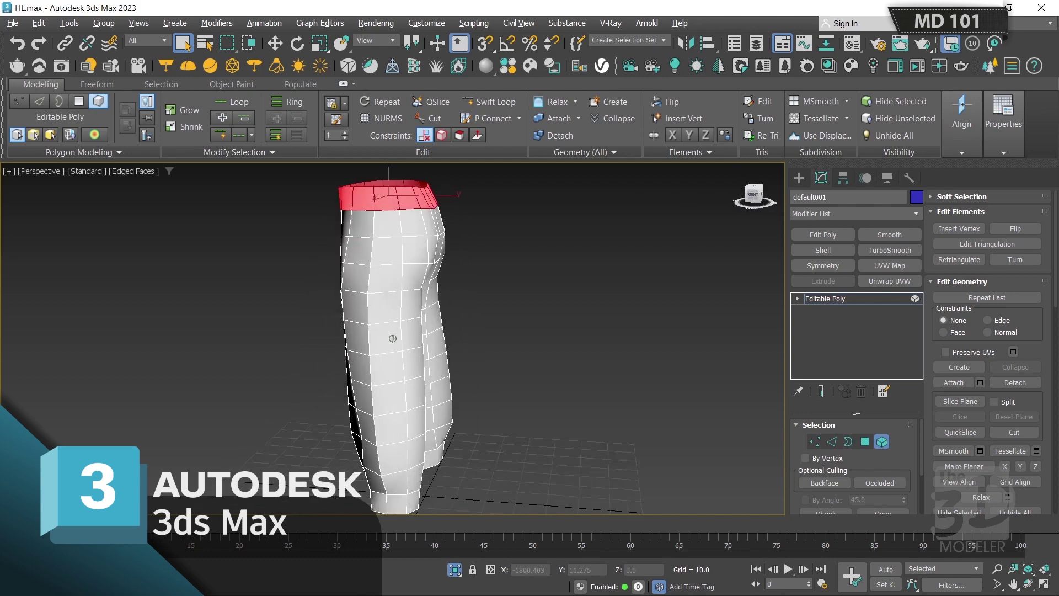
click(387, 236)
click(439, 310)
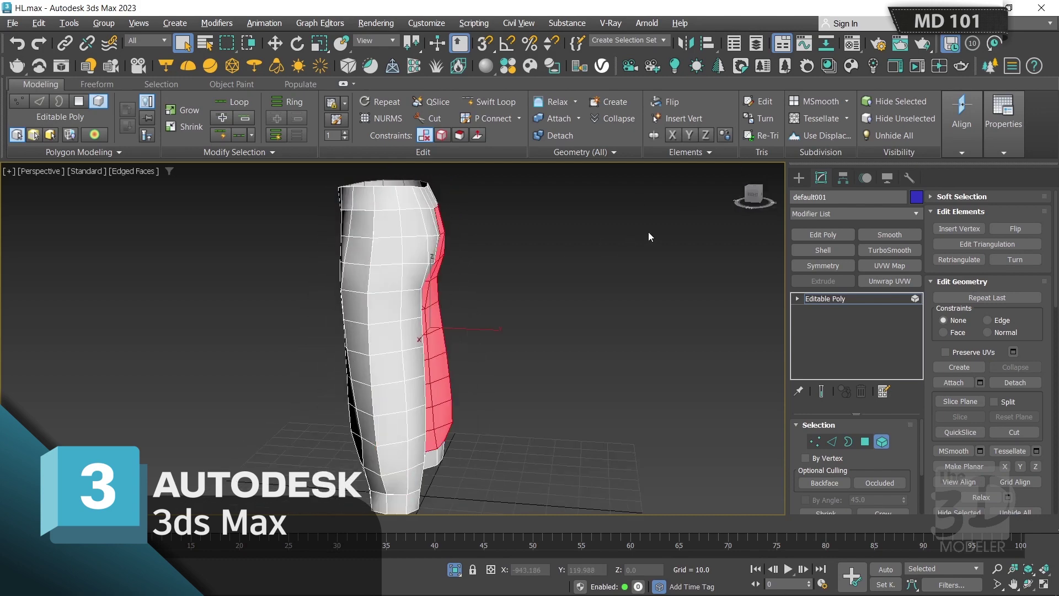
alt+middle_drag(650, 236, 386, 240)
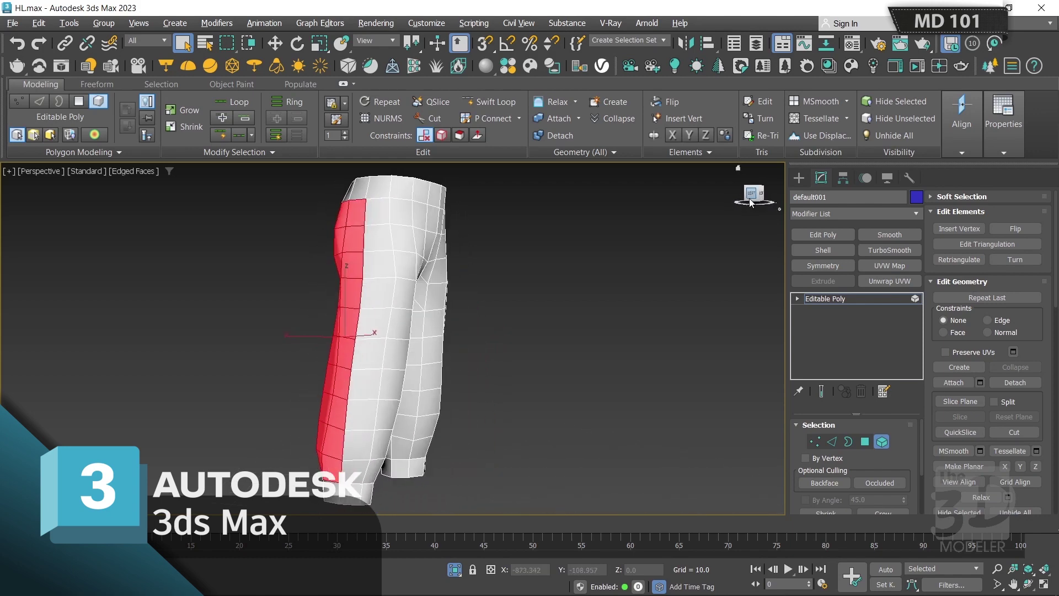
click(355, 498)
click(576, 291)
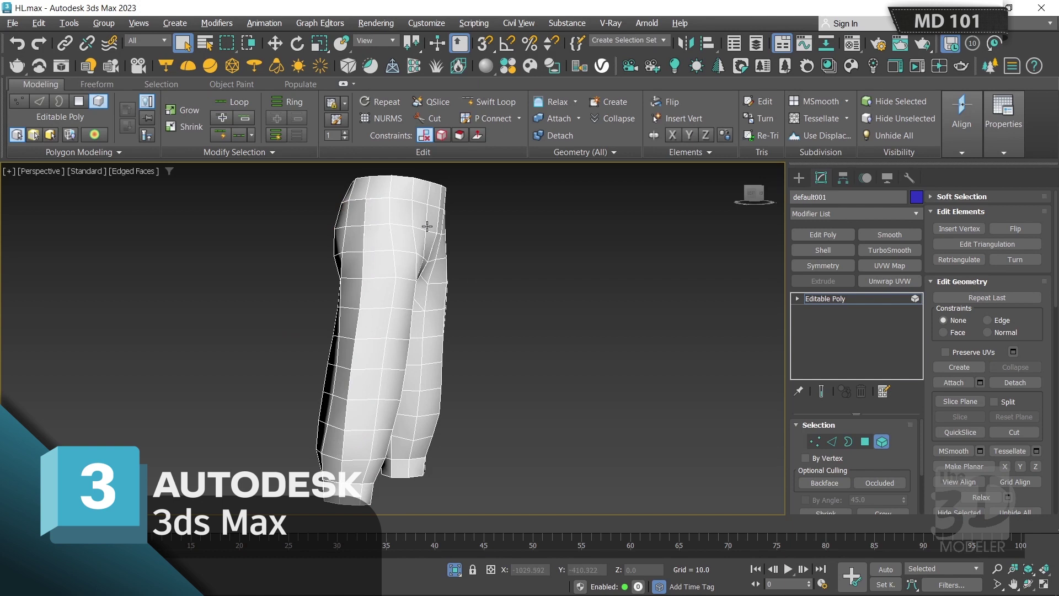
click(366, 312)
click(355, 309)
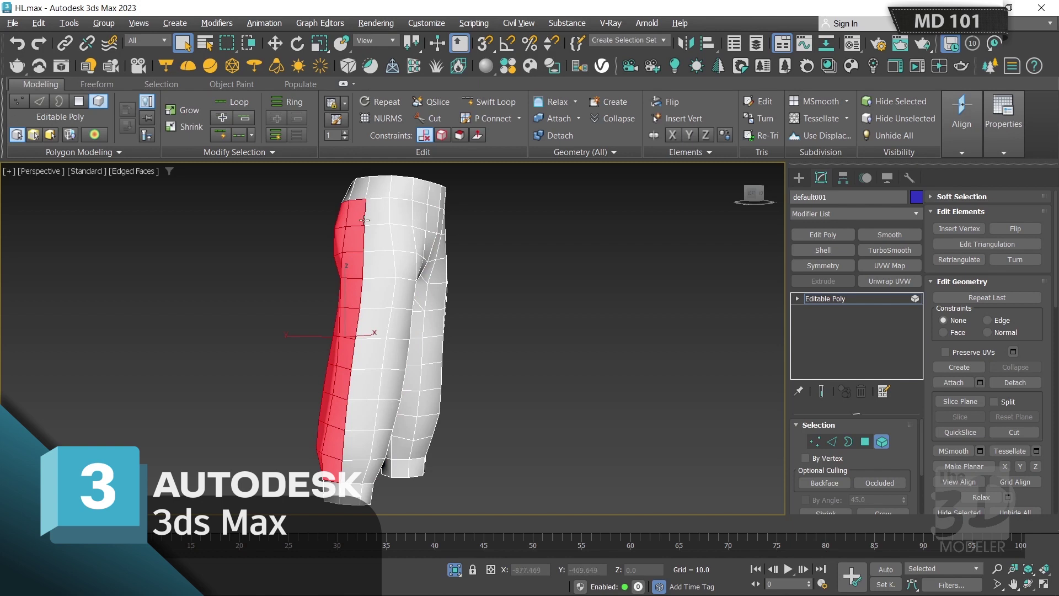
Weld all vertices of the trousers through the weld threshold settings to join the separate pieces along their seams.
click(816, 442)
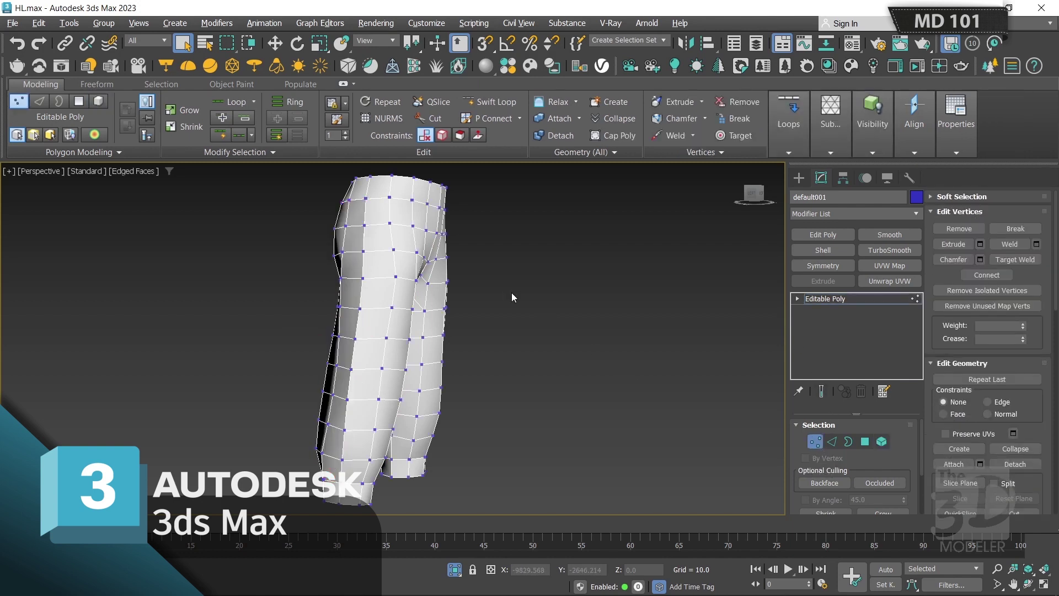
key(ctrl+a)
right_click(384, 260)
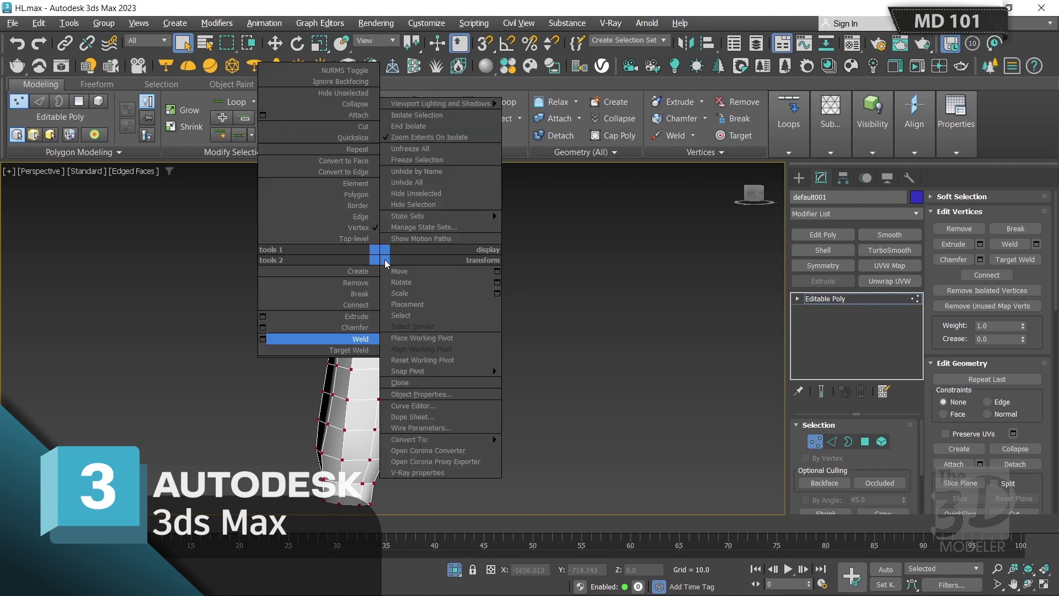
click(262, 338)
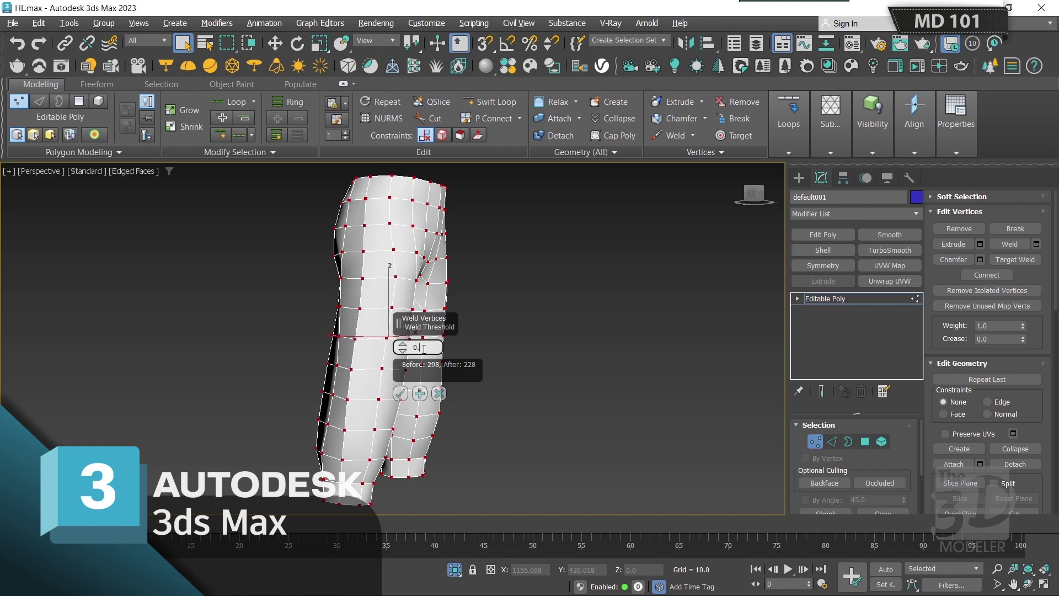
click(400, 394)
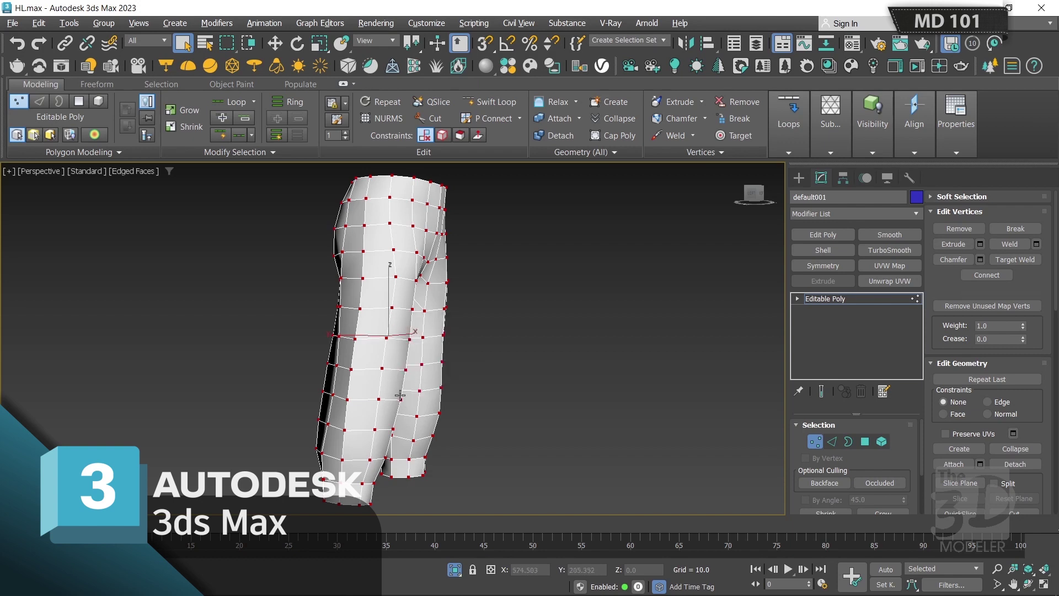
Select all open borders of the trousers and inspect them all around for seams that are still unwelded.
click(850, 442)
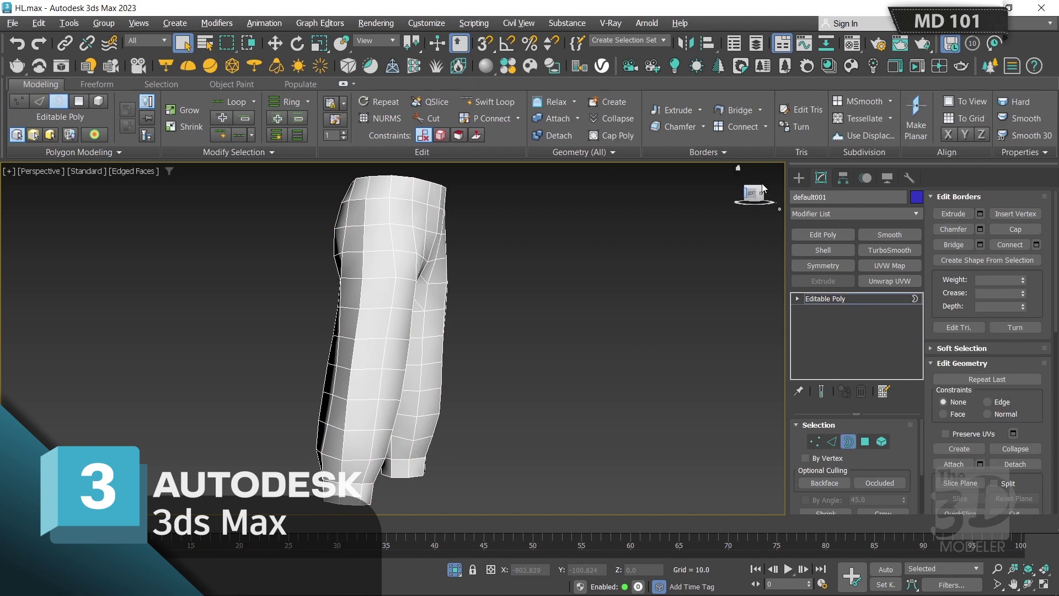
drag(754, 193, 721, 207)
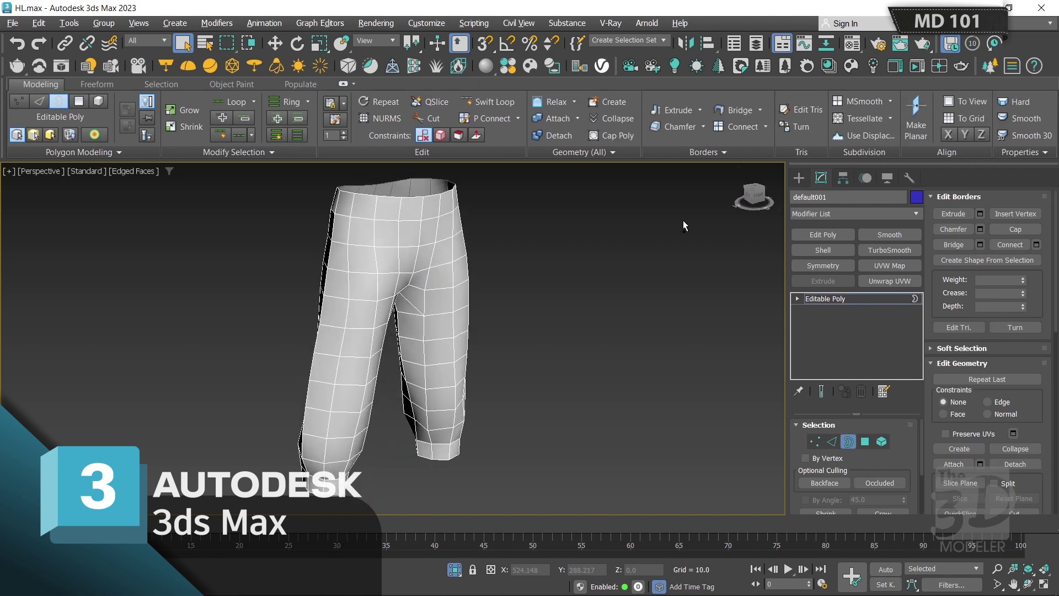
key(ctrl+a)
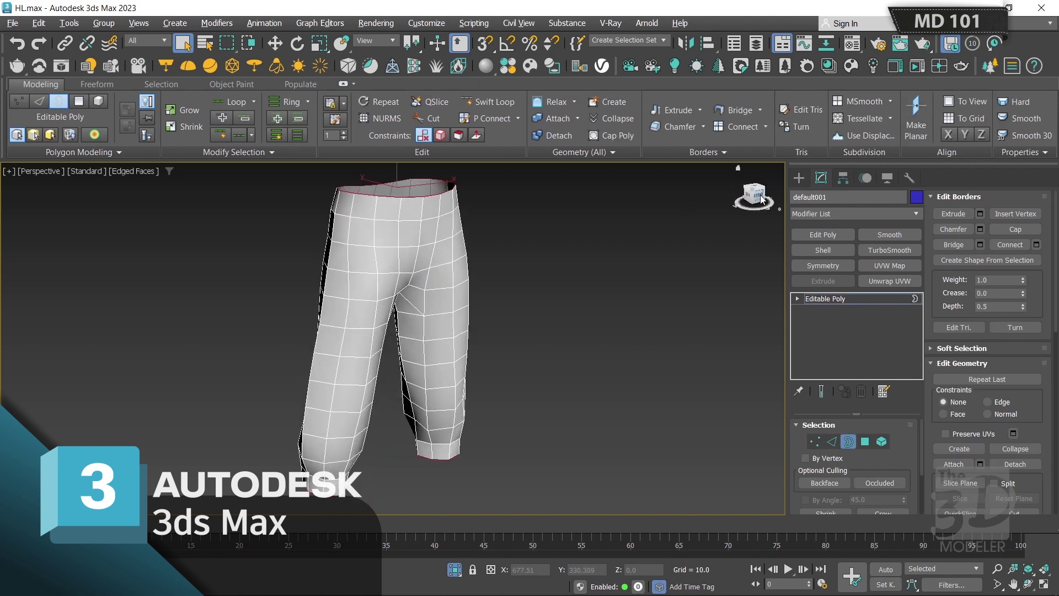
drag(754, 194, 717, 197)
alt+middle_drag(393, 338, 395, 309)
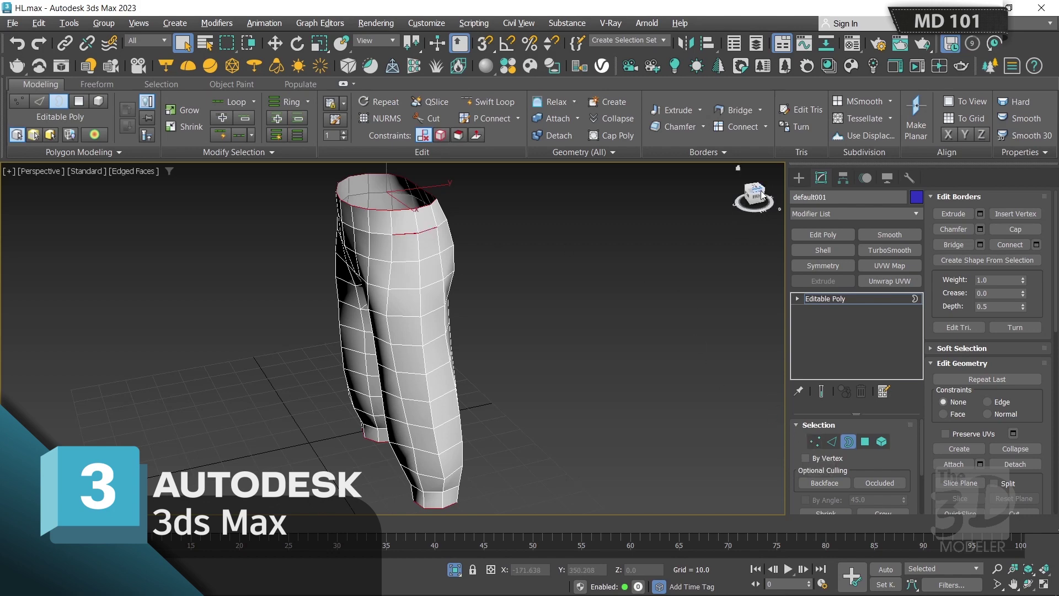
mouse_move(431, 342)
alt+middle_down()
mouse_move(393, 338)
mouse_move(420, 339)
alt+middle_up()
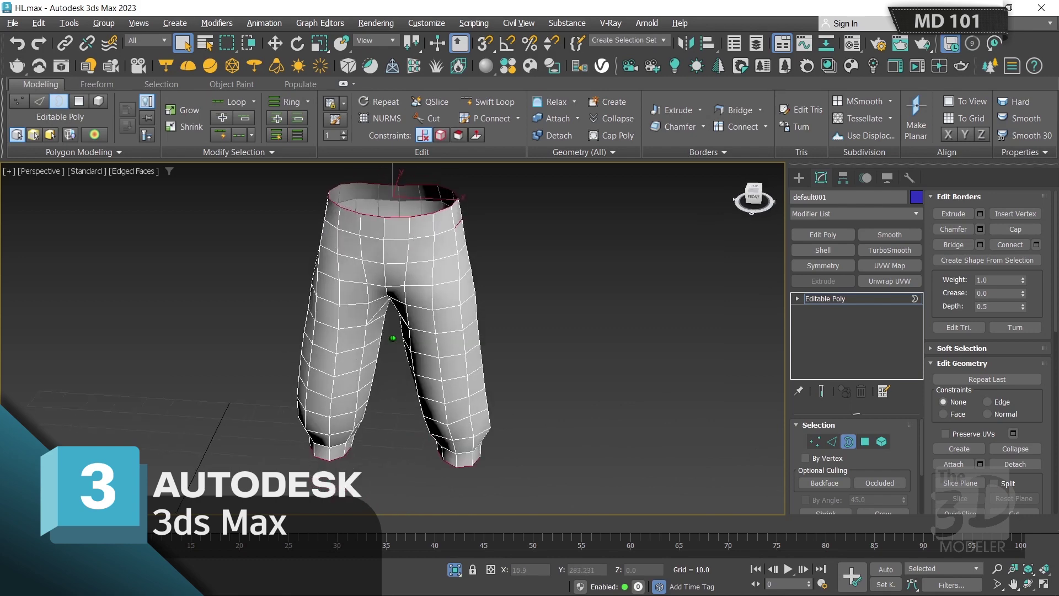
Weld all the trouser vertices a second time with an adjusted threshold to close the remaining gap below the waistband.
click(815, 442)
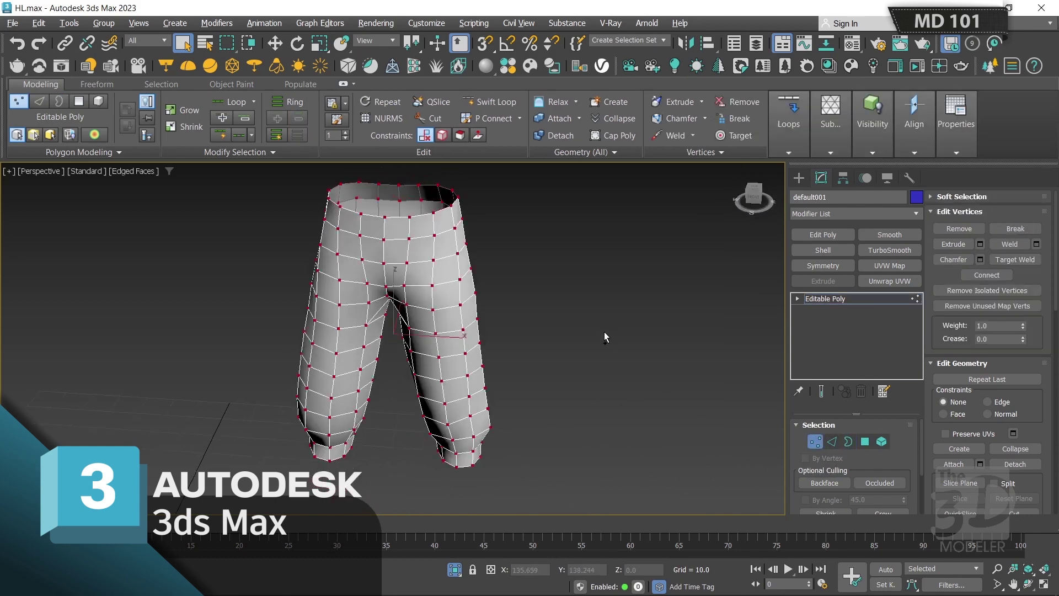
right_click(468, 262)
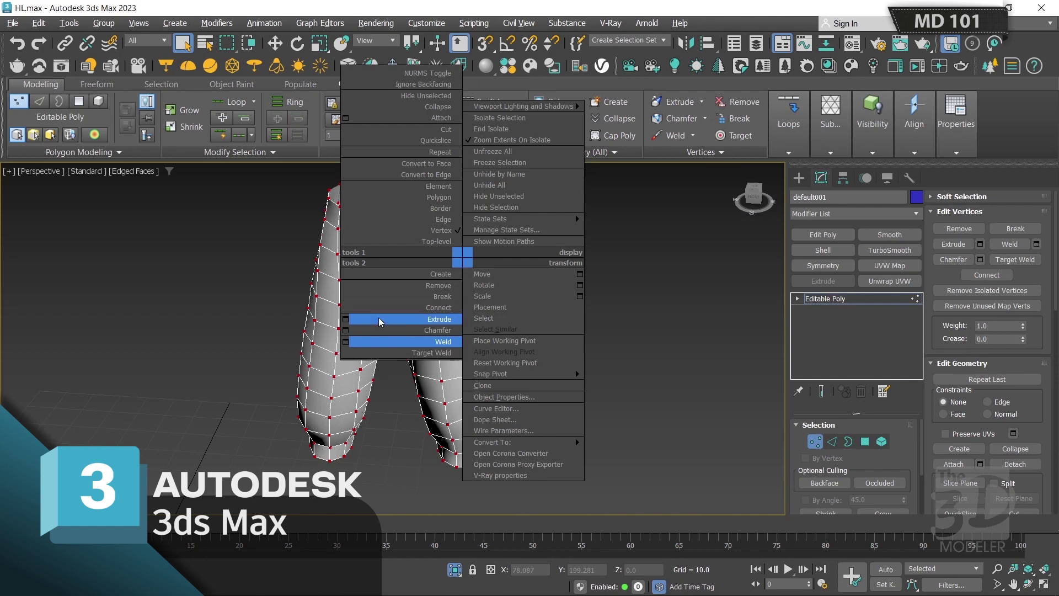
click(345, 343)
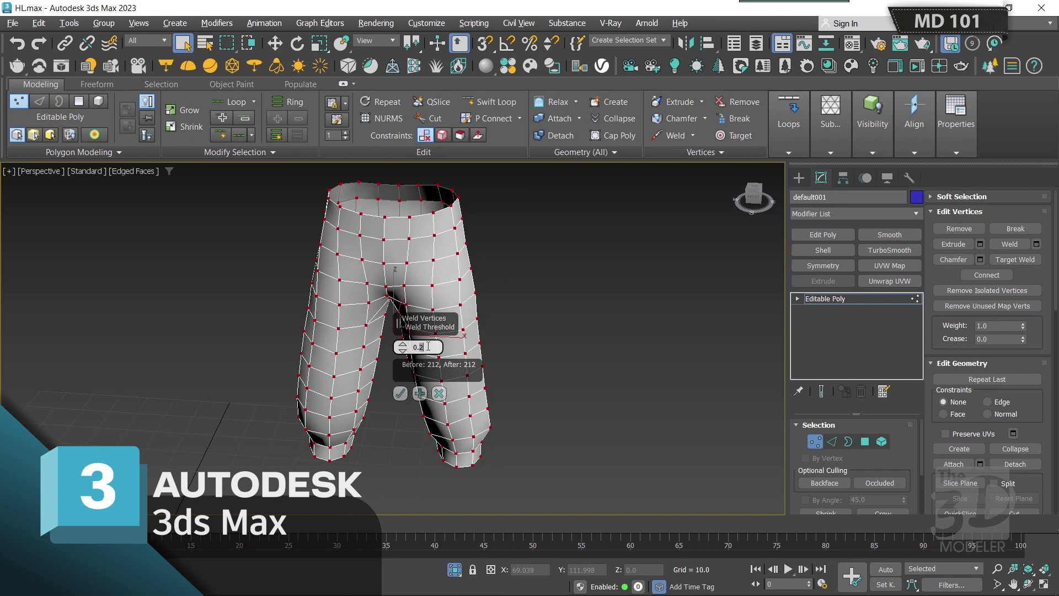
click(401, 394)
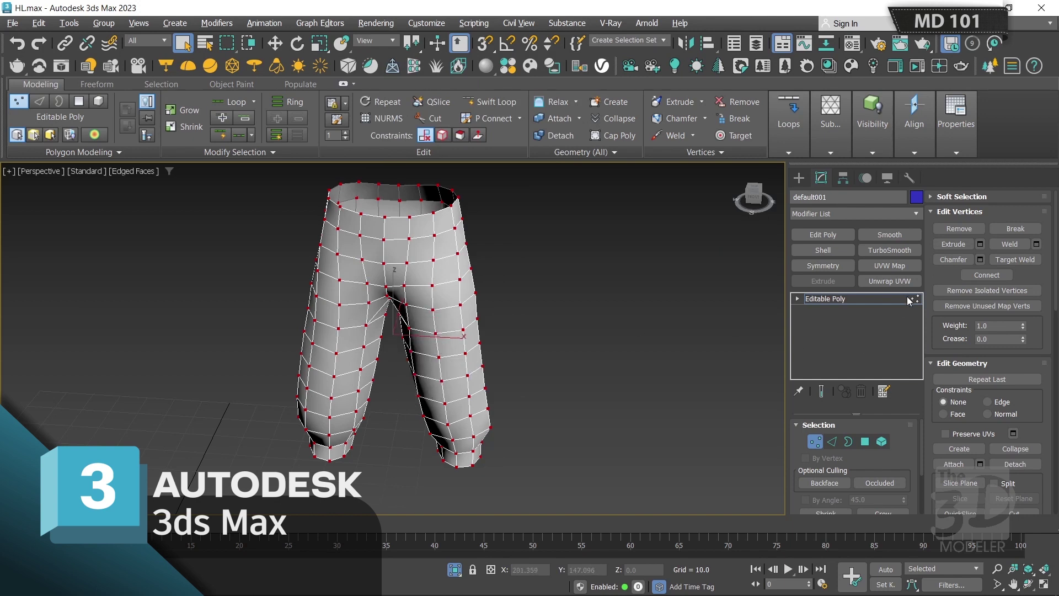
Recheck the open borders of the welded trousers from several sides and return to object level.
click(895, 301)
click(849, 441)
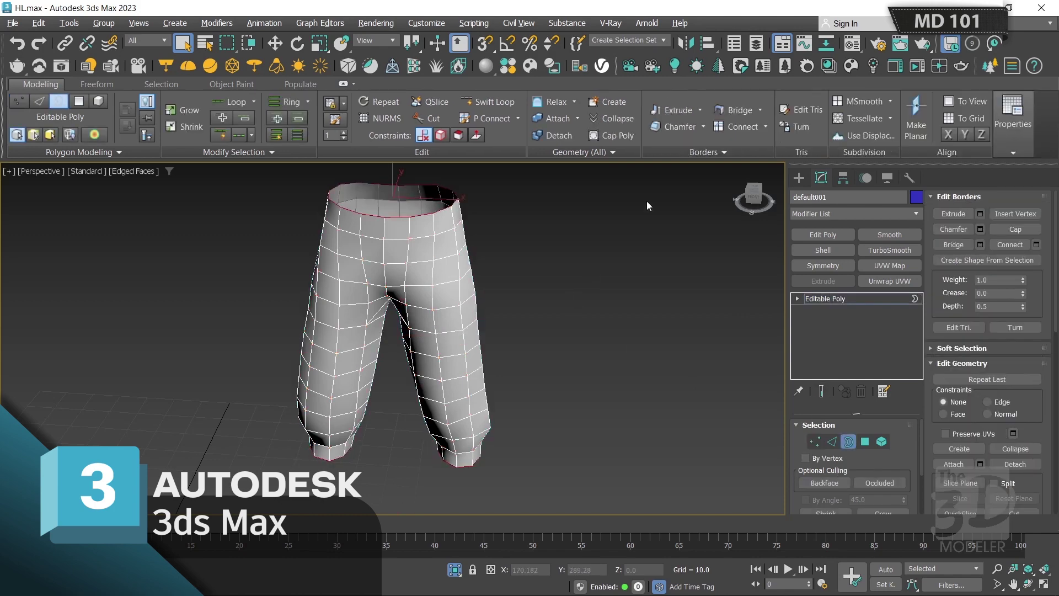
click(752, 194)
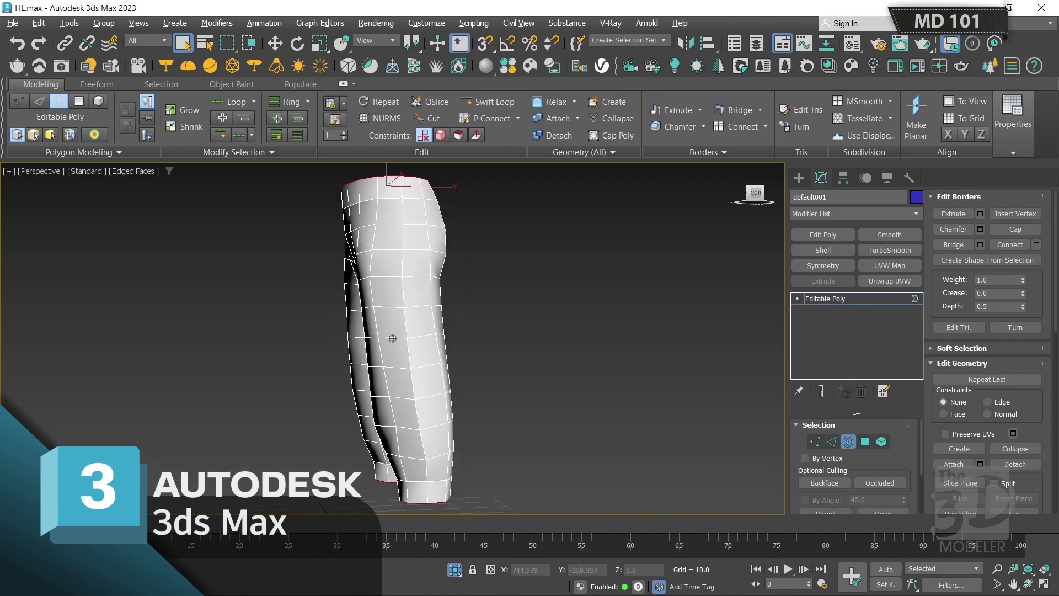
alt+middle_drag(393, 338, 393, 338)
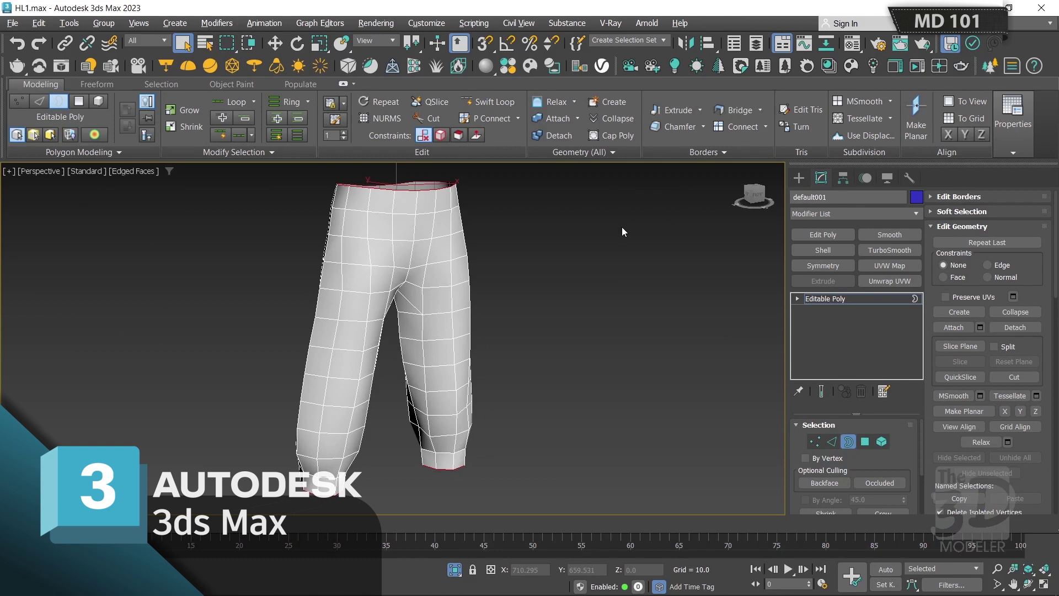
click(864, 297)
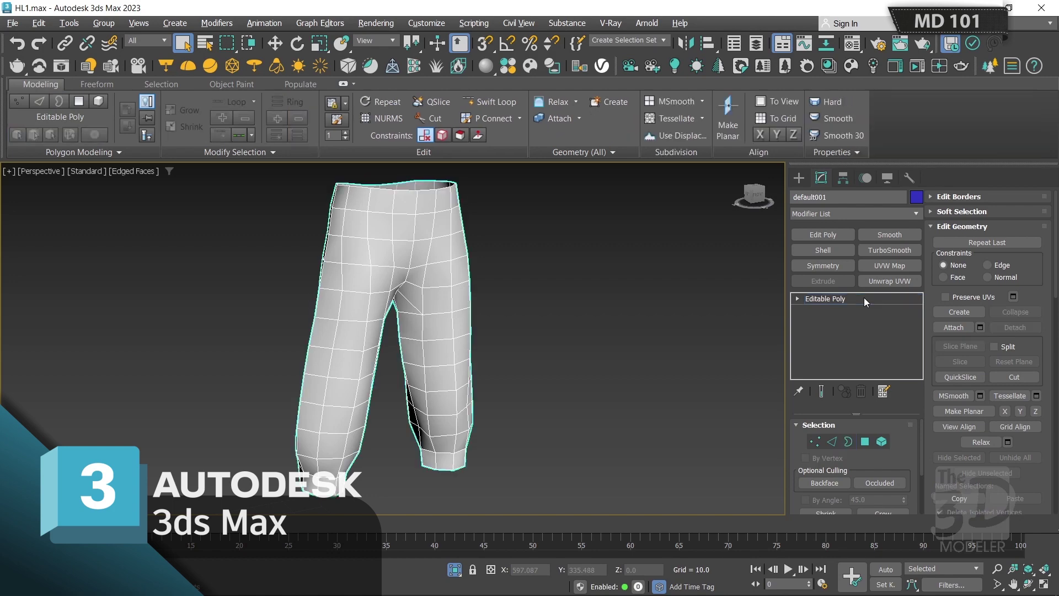
Create a VRayMtl in the first material slot and load a Checker map into its diffuse.
click(853, 50)
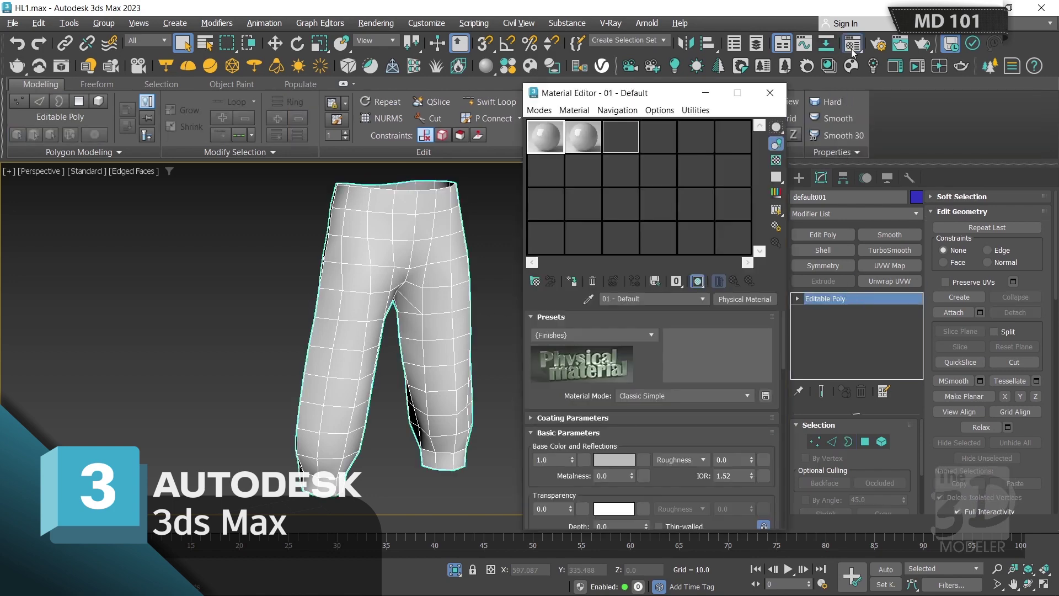
click(536, 282)
double_click(416, 486)
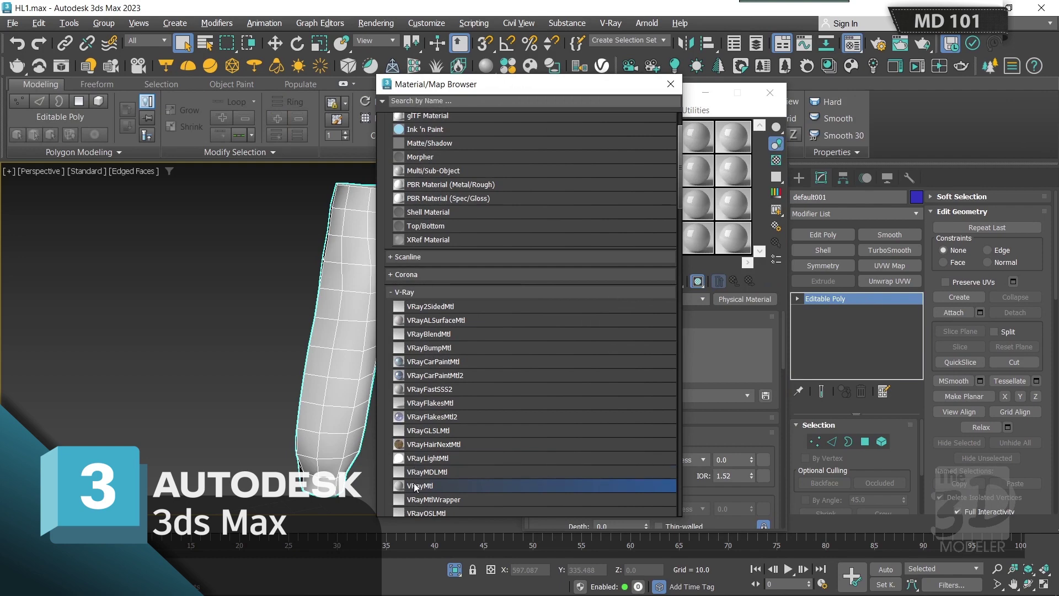
click(502, 101)
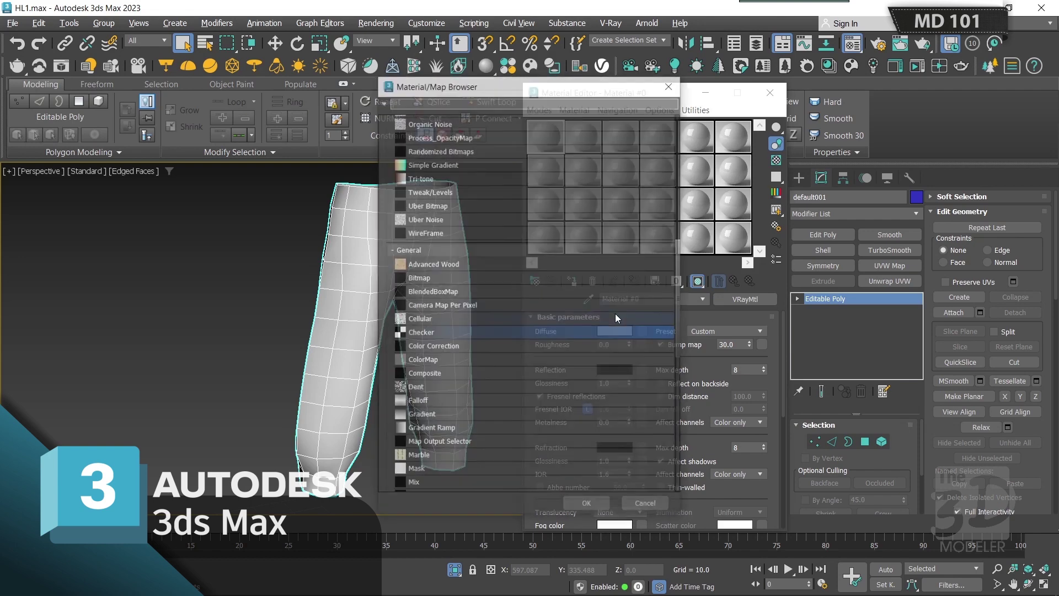
click(475, 333)
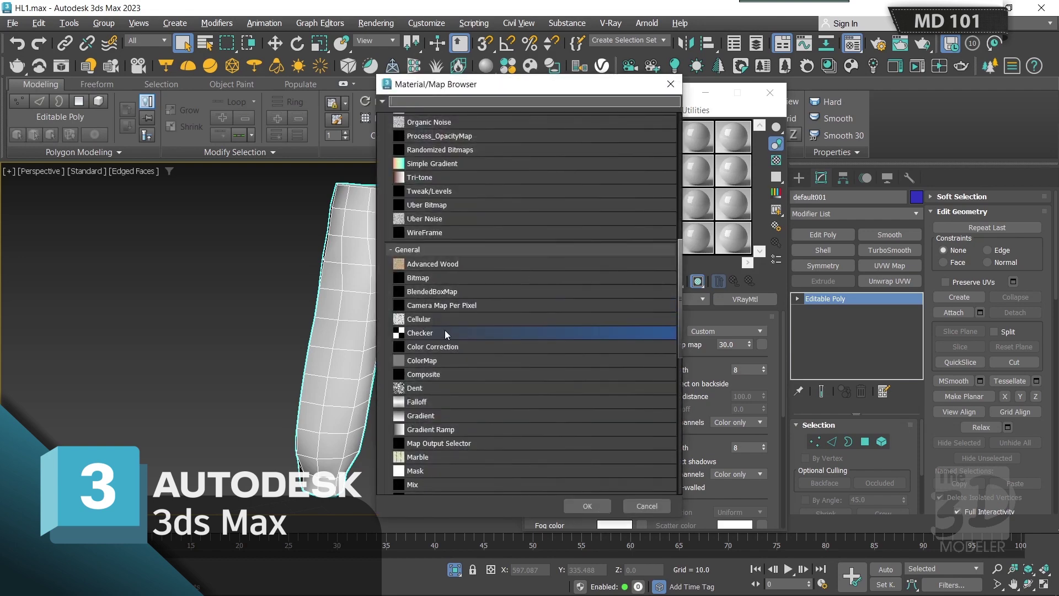
click(588, 506)
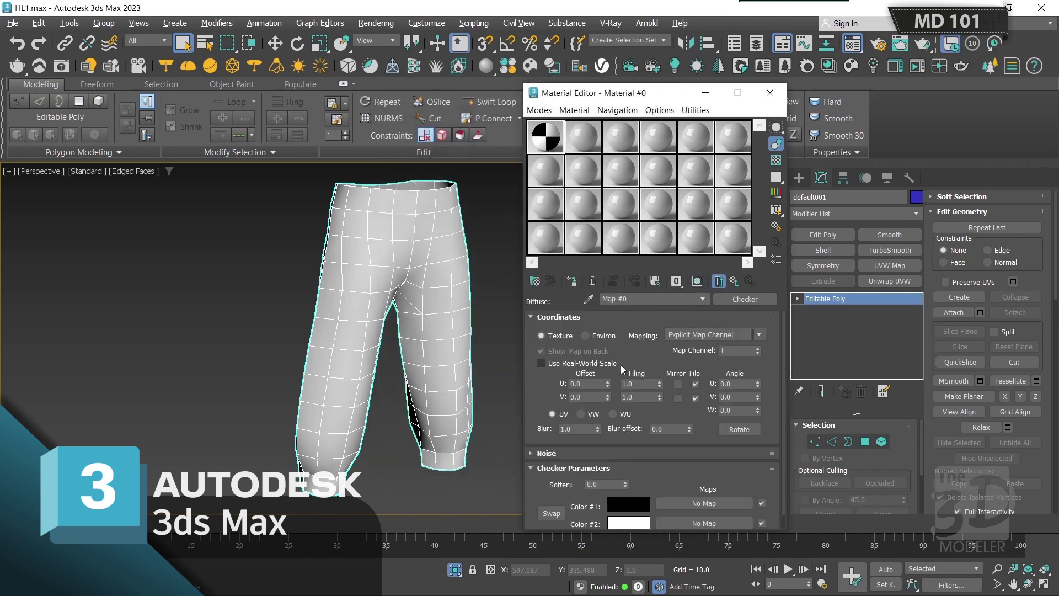
Set the checker's U and V tiling to 25, assign the material to the trousers and check the pattern without edged faces.
double_click(638, 385)
key(Tab)
text(25)
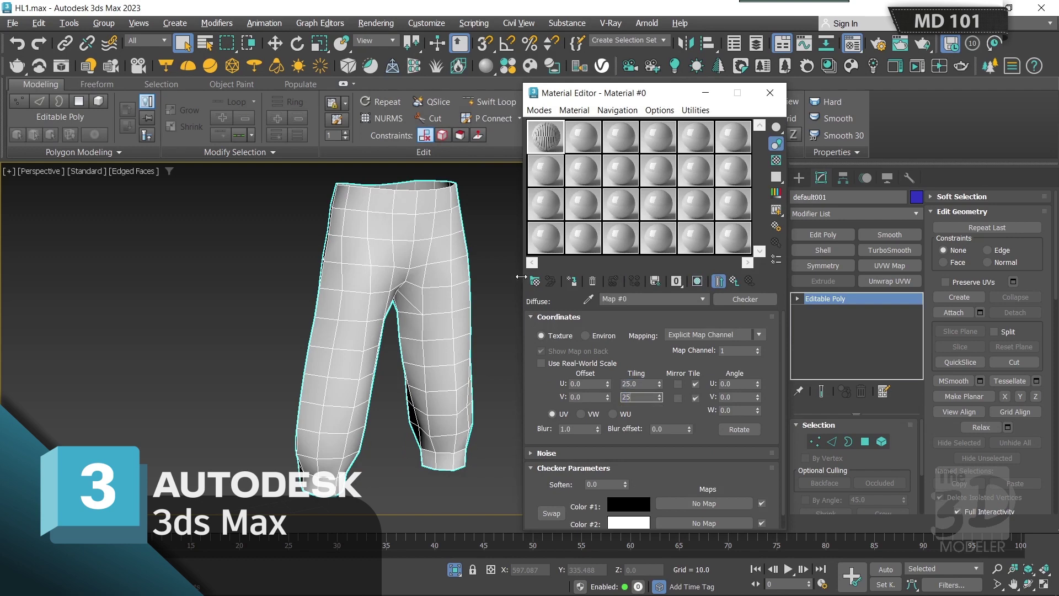
click(573, 282)
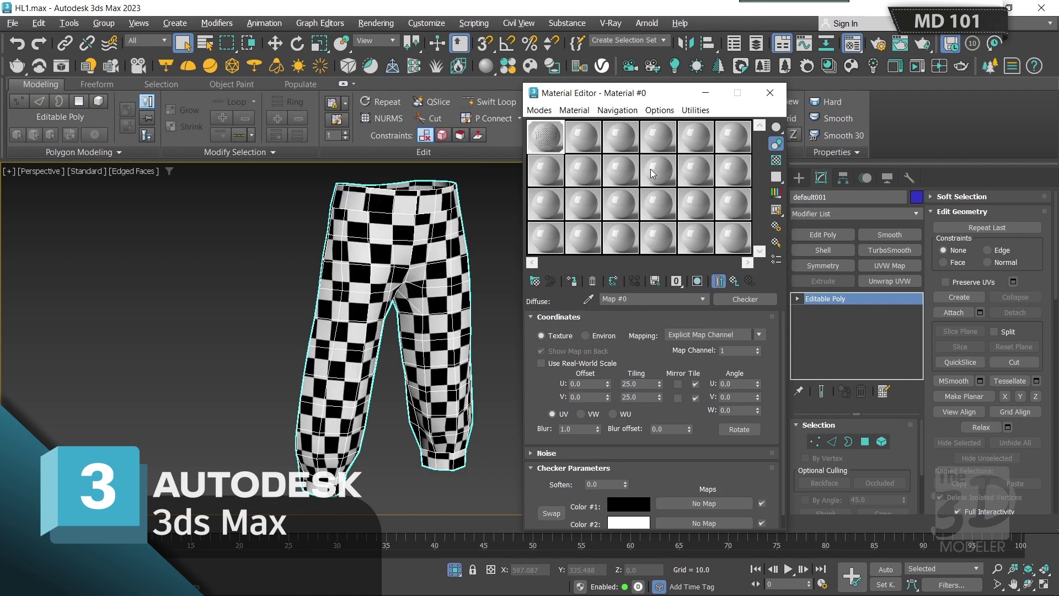
click(706, 95)
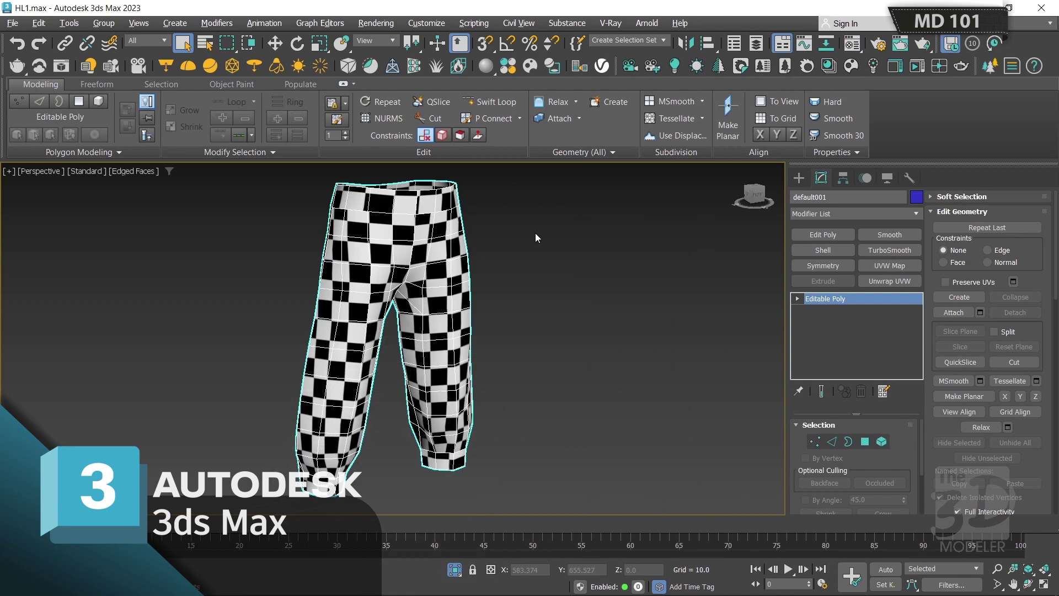
key(F4)
drag(757, 198, 717, 220)
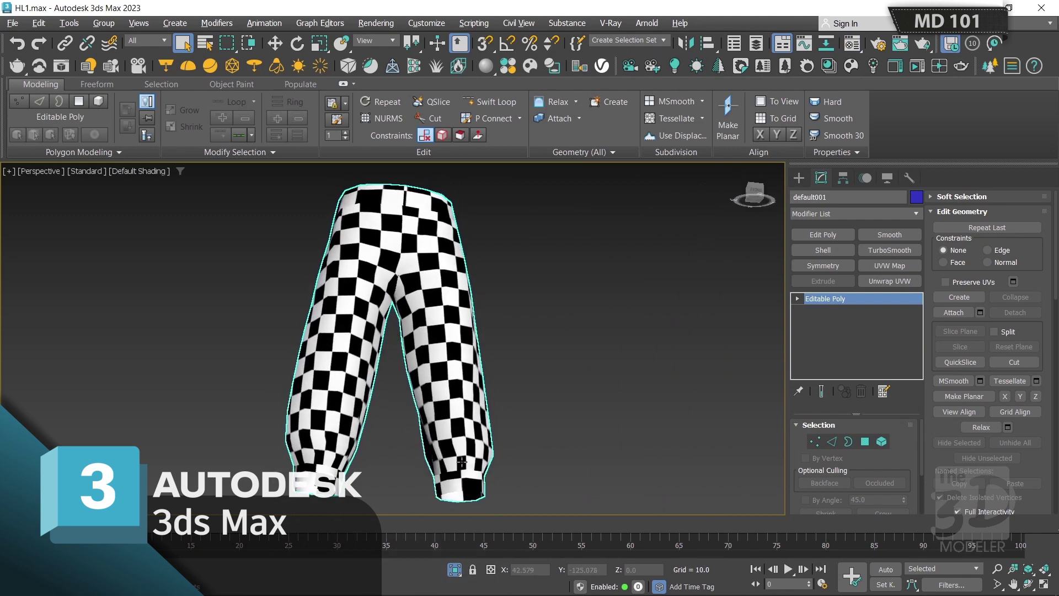
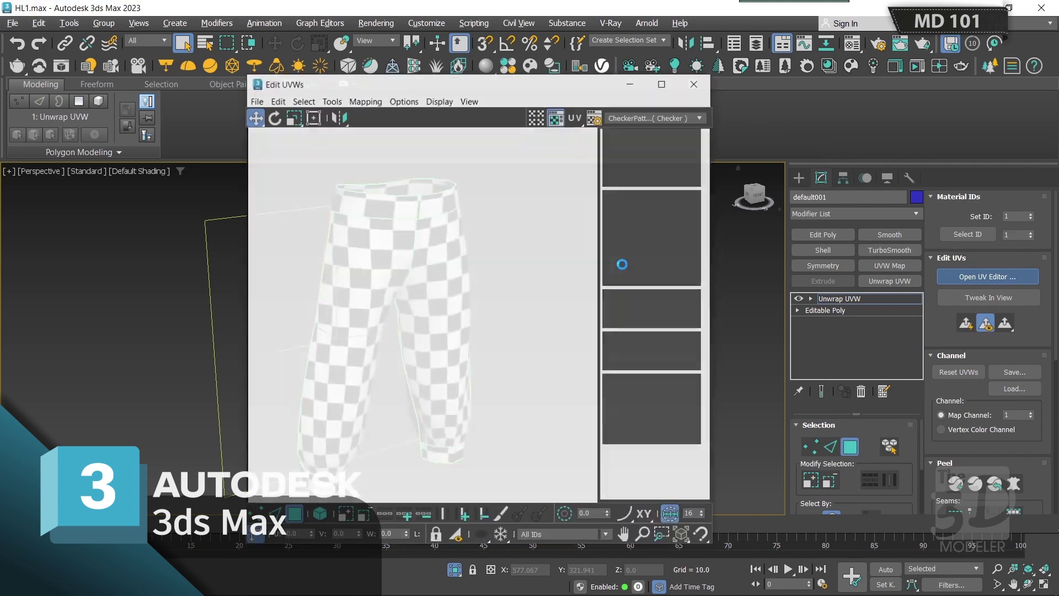
Select all the trouser UV shells and move them together towards the middle of the UV tile.
drag(479, 87, 638, 49)
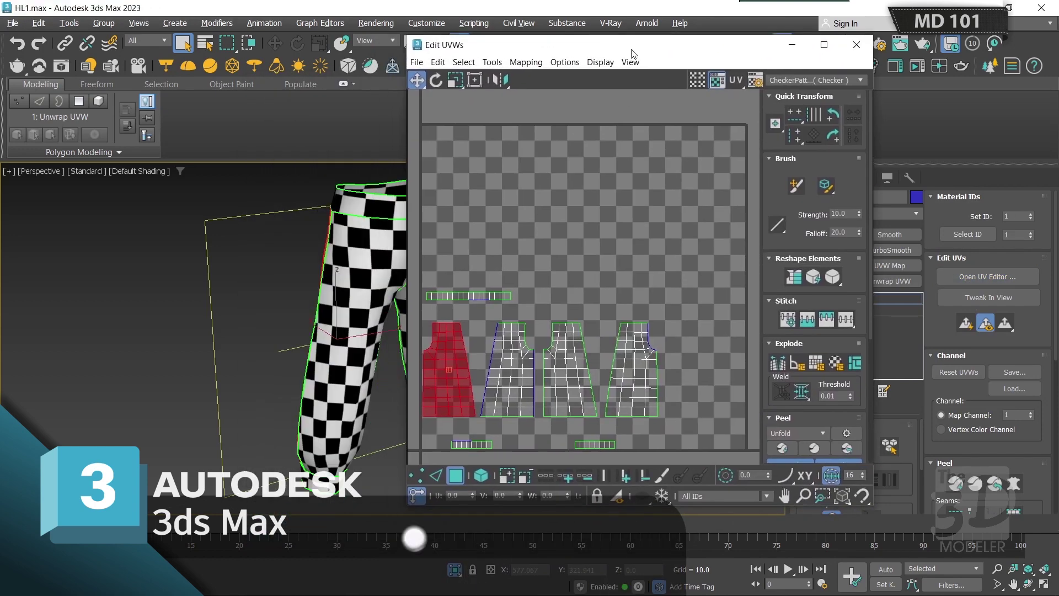
drag(422, 260, 674, 452)
drag(574, 402, 614, 364)
click(637, 224)
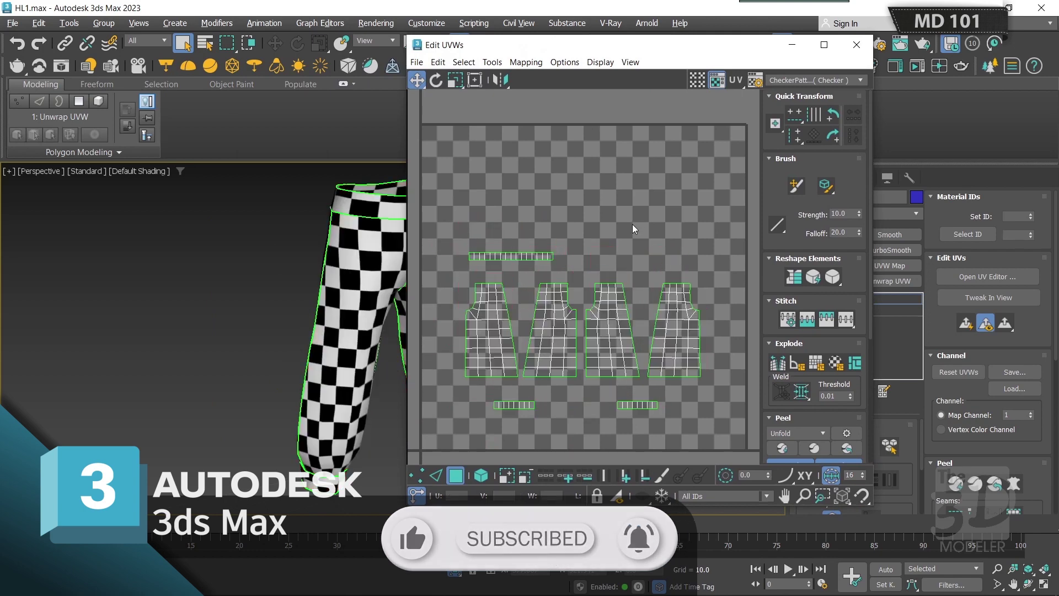
Pelt and relax the leftmost leg panel's UV shell, commit it and move it outside the left side of the UV tile.
click(481, 475)
click(485, 343)
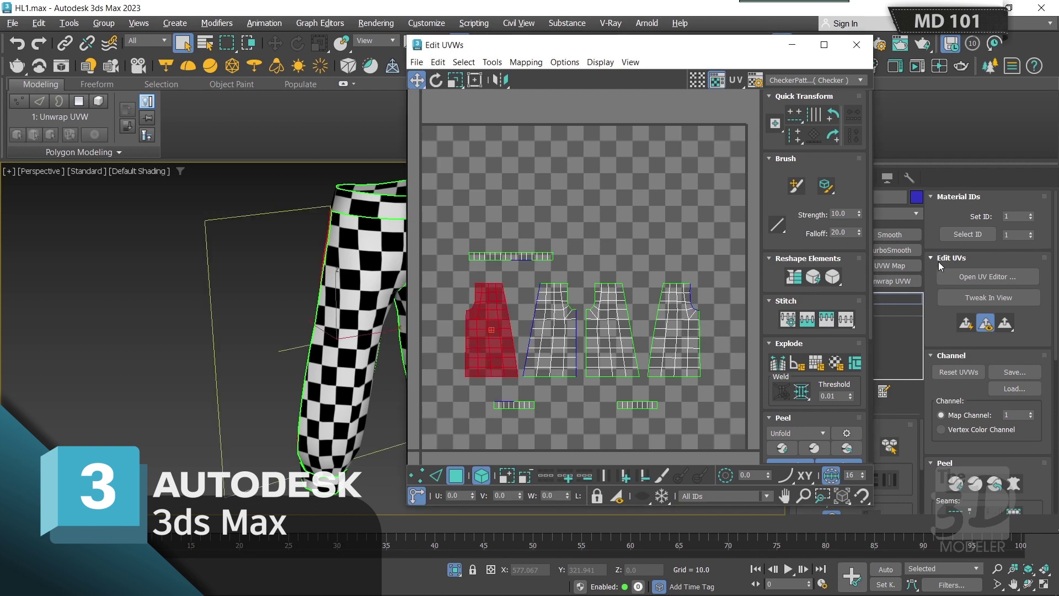
click(1054, 310)
drag(1054, 310, 1016, 364)
click(1015, 363)
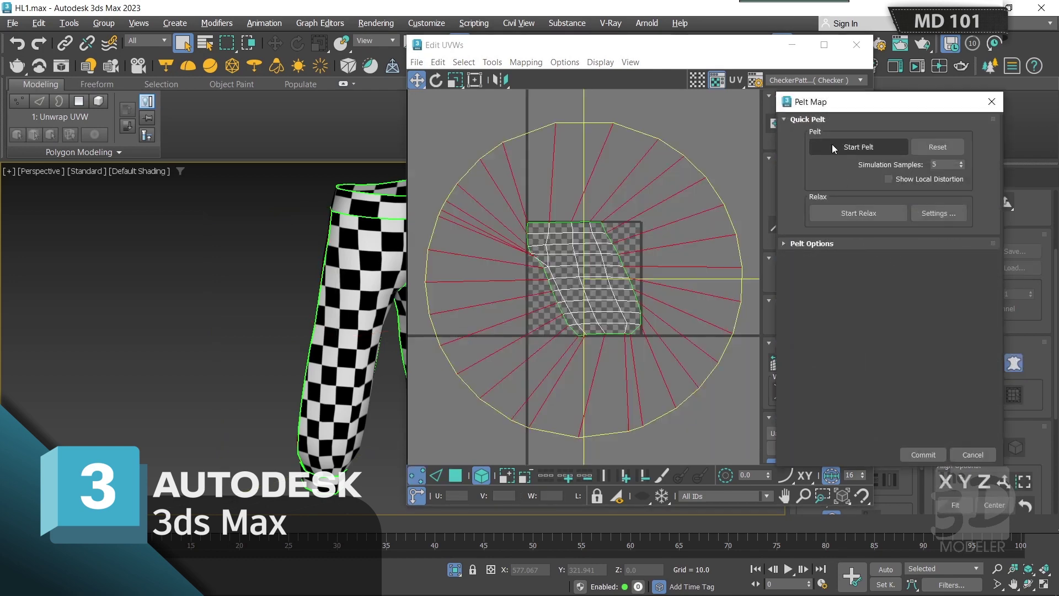
click(834, 147)
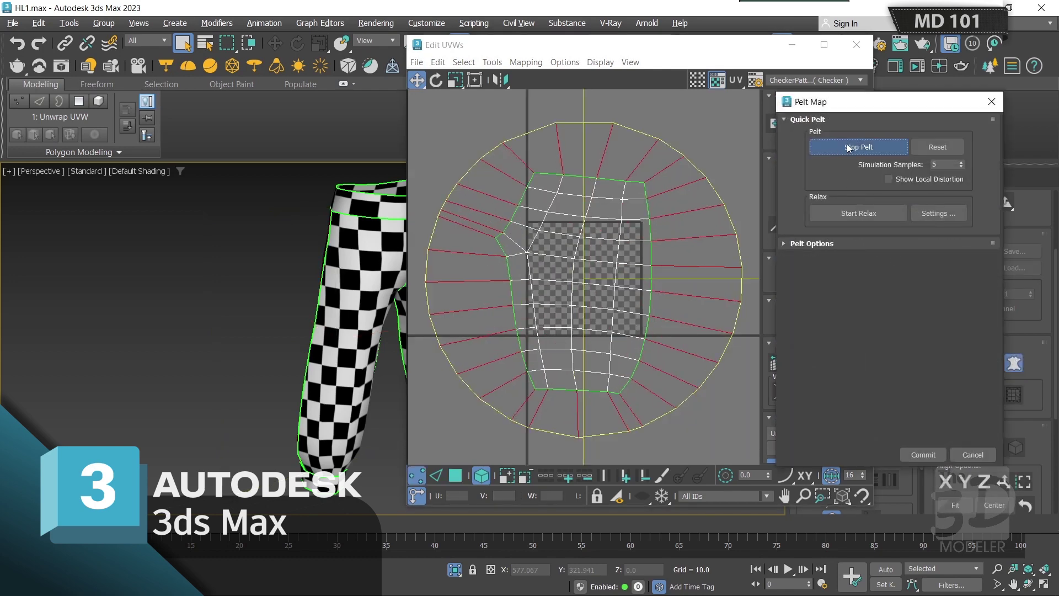
click(868, 216)
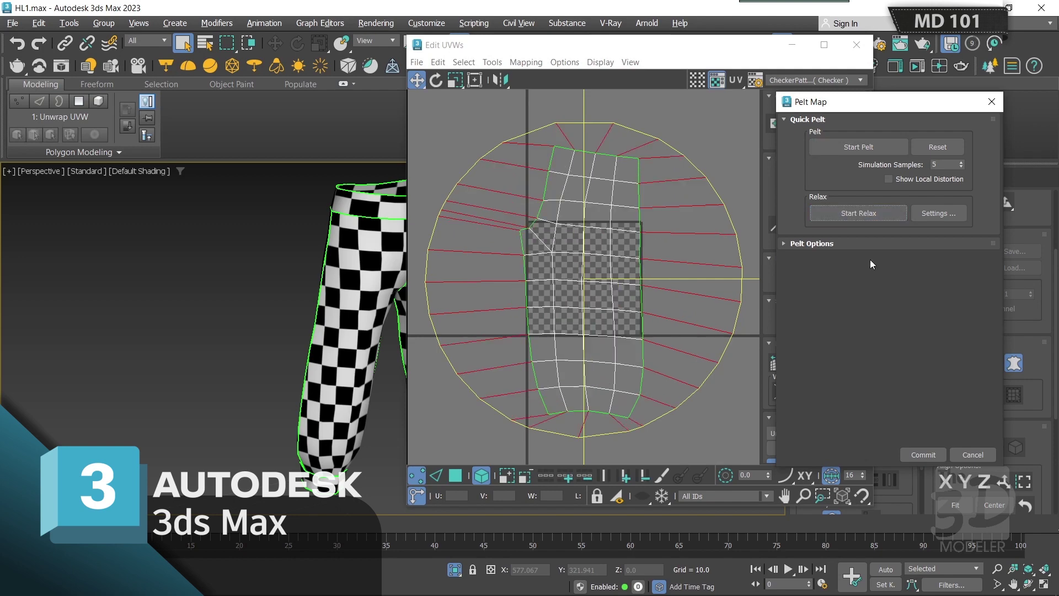
click(924, 455)
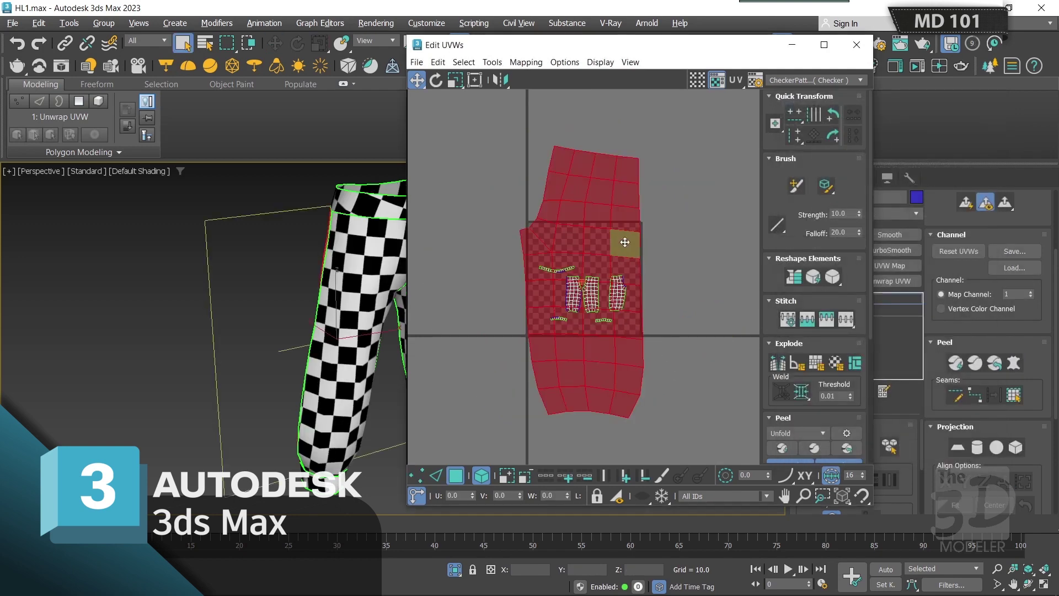
drag(622, 243, 509, 263)
Pelt and relax the adjacent leg panel's UV shell, commit it and move it outside the right side of the UV tile.
click(573, 291)
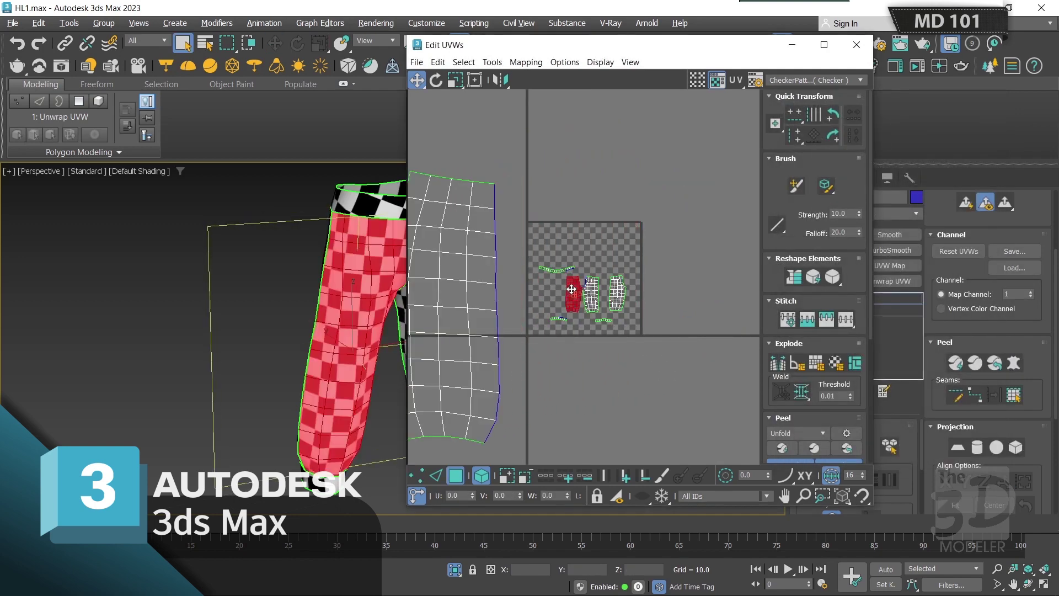
click(1009, 364)
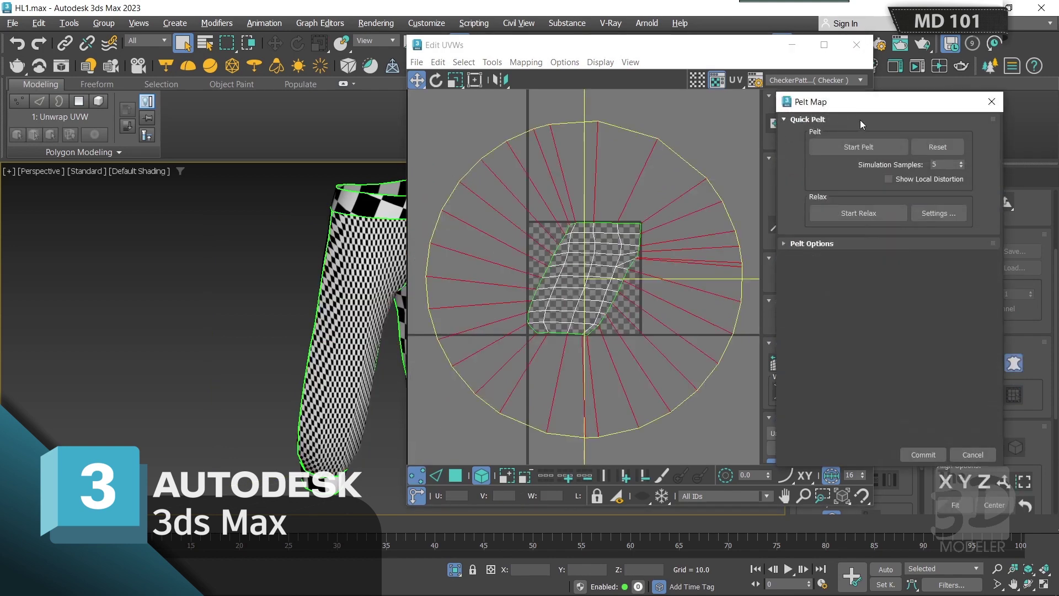
click(873, 148)
click(870, 147)
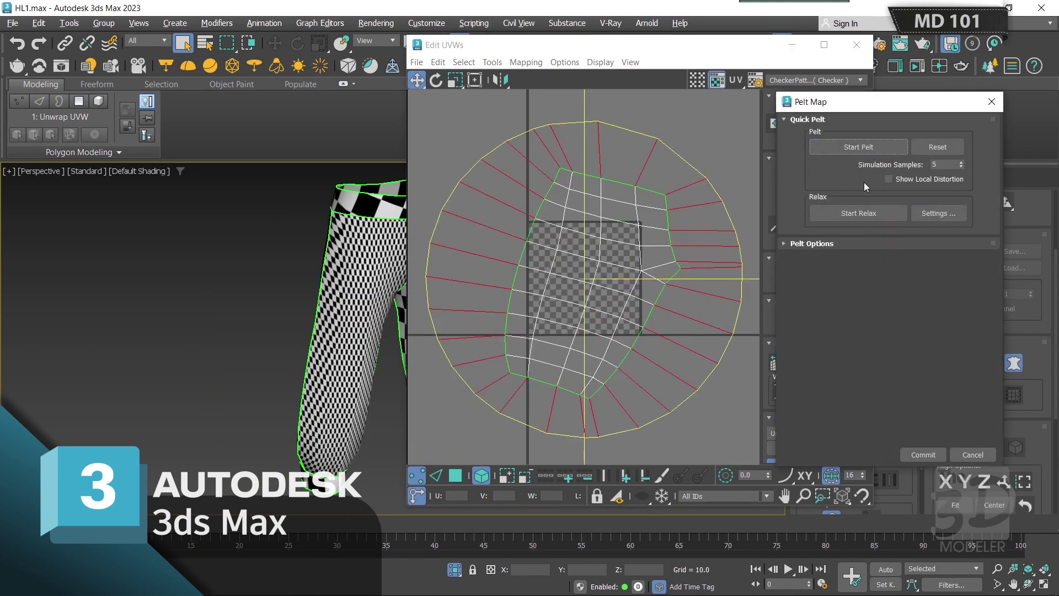
click(864, 213)
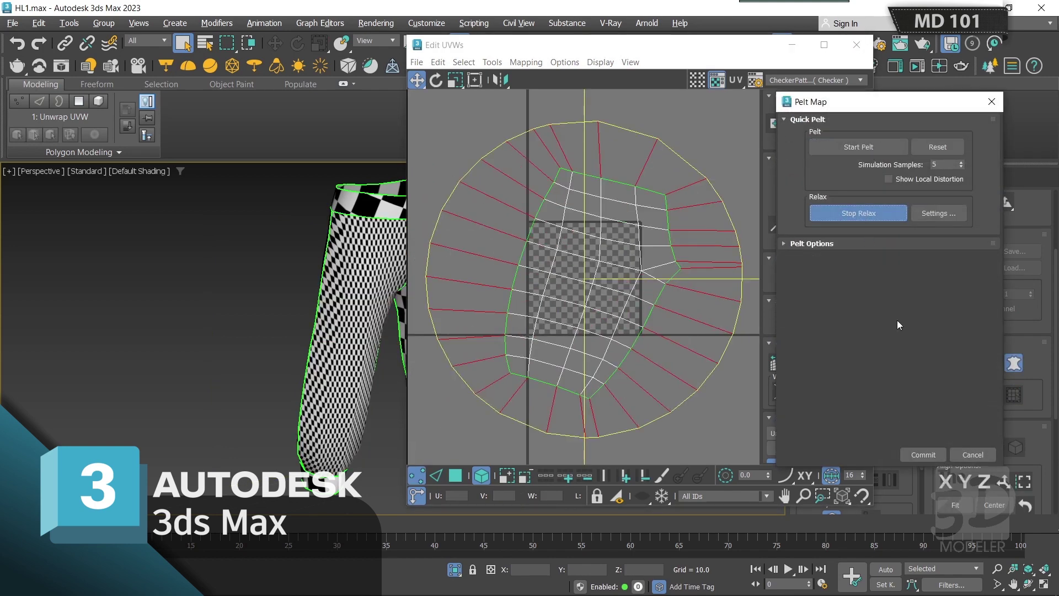
click(923, 455)
drag(597, 264, 745, 280)
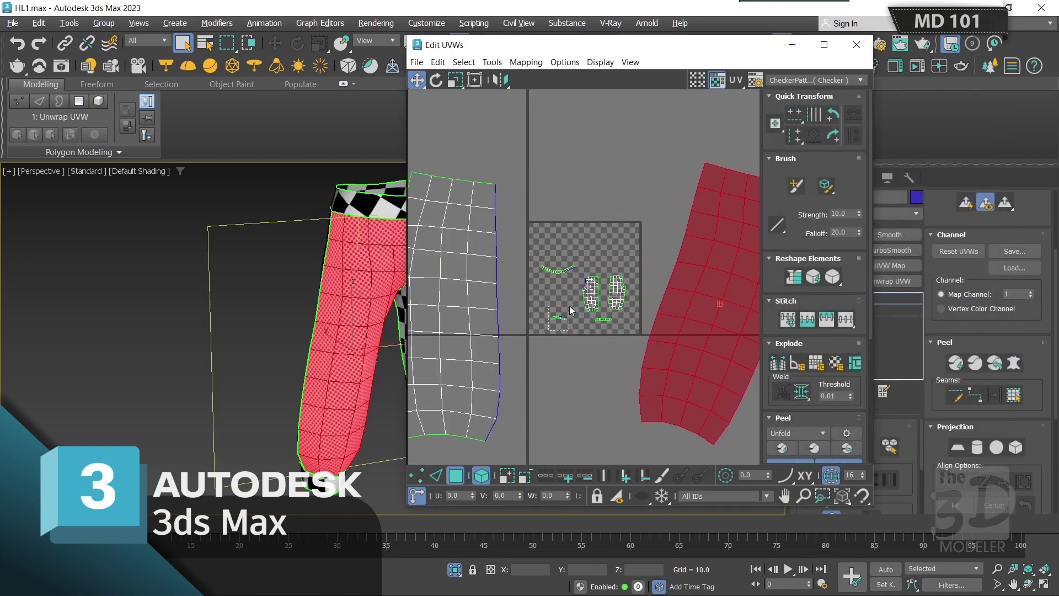
Try to pelt the first ankle cuff's UV shell without adding a seam, and commit it.
click(559, 317)
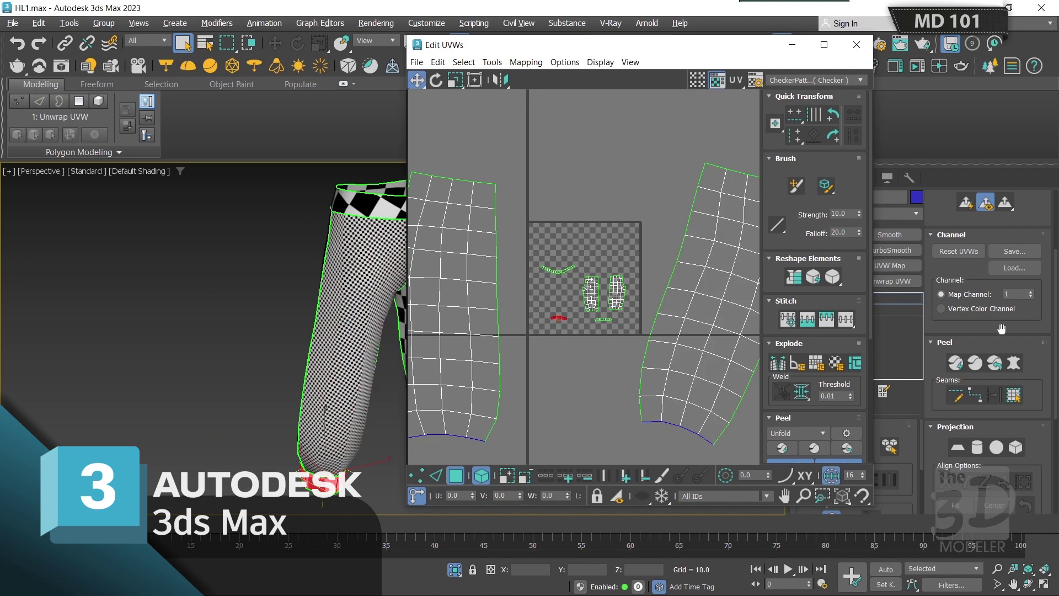
click(1014, 363)
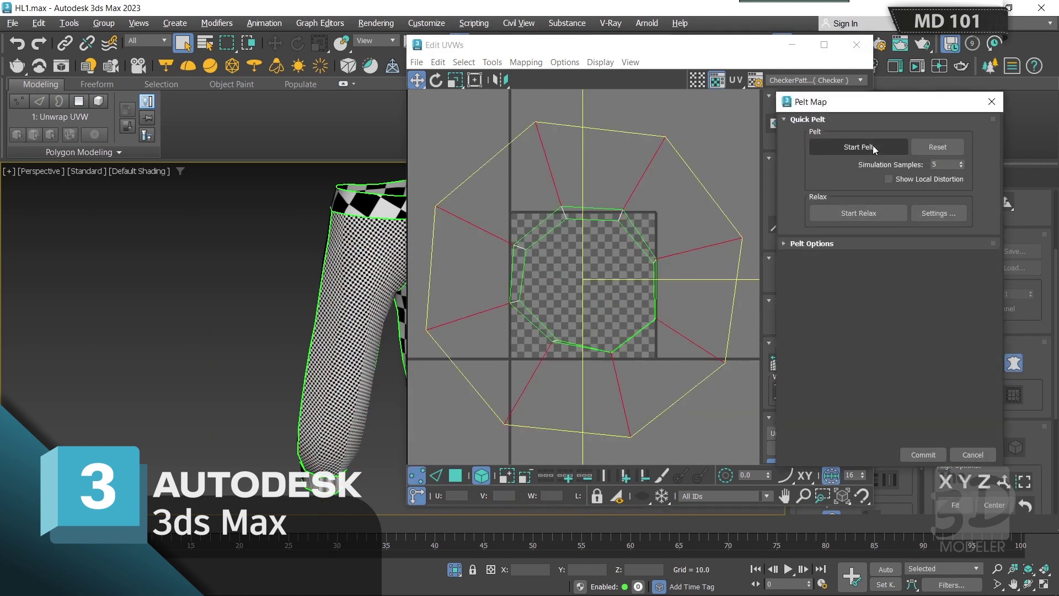
click(861, 147)
click(864, 148)
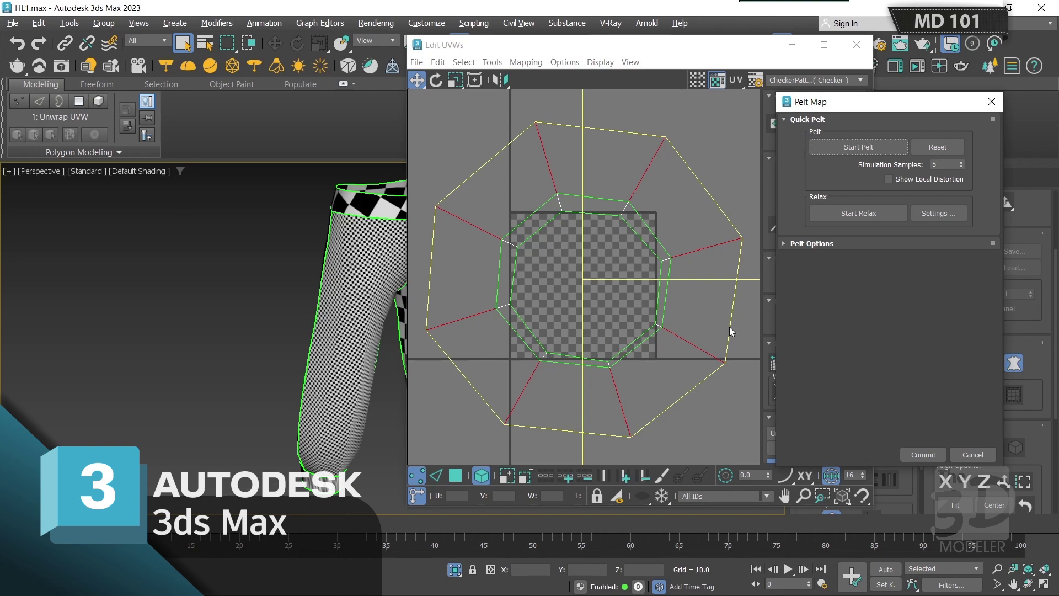
click(930, 456)
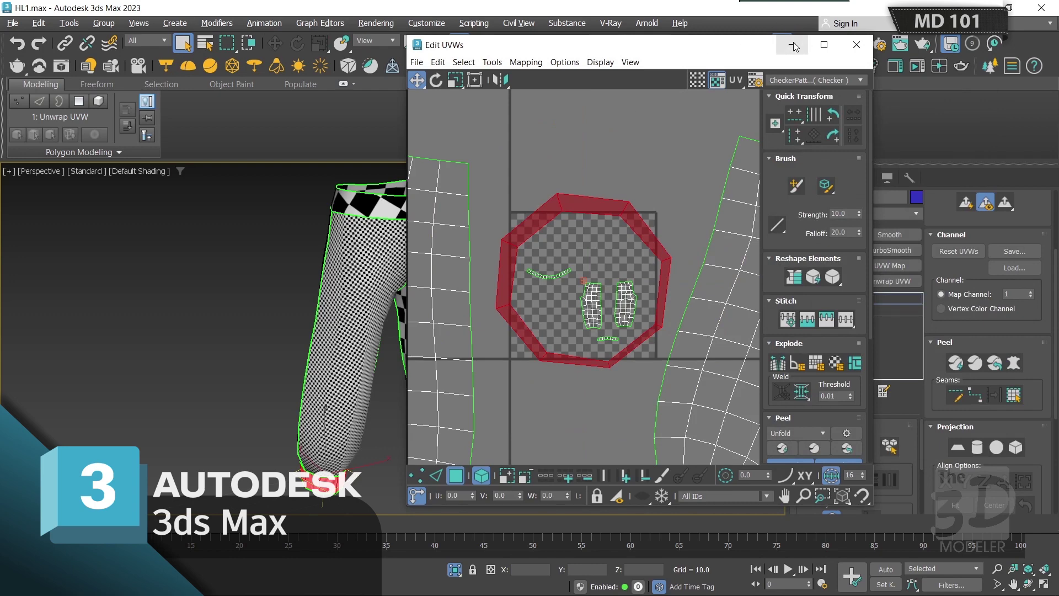
Convert a vertical edge on the inner side of that ankle cuff to a seam and return to the UV layout.
click(795, 47)
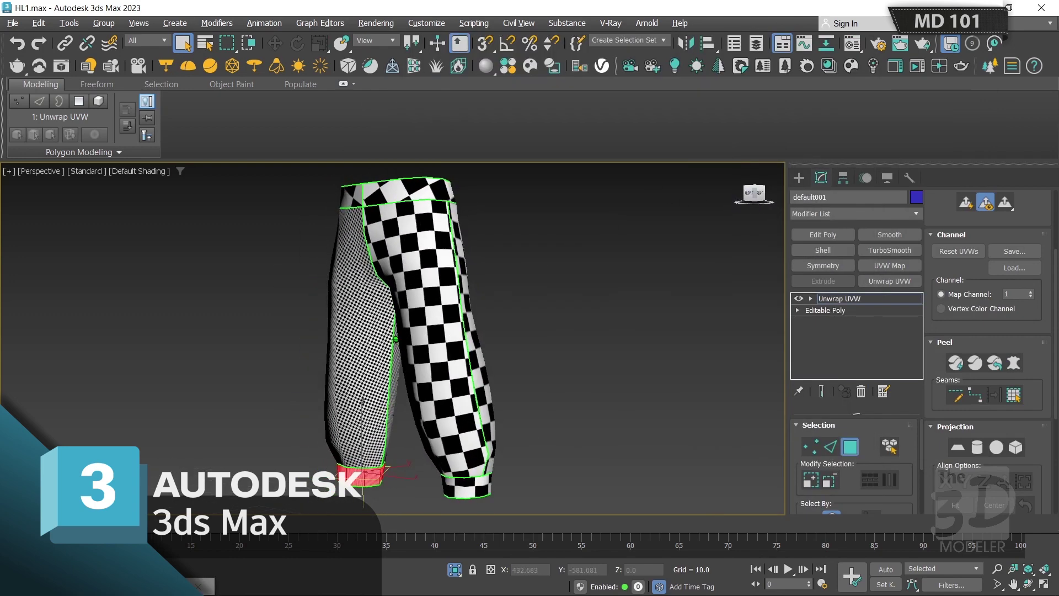
click(831, 446)
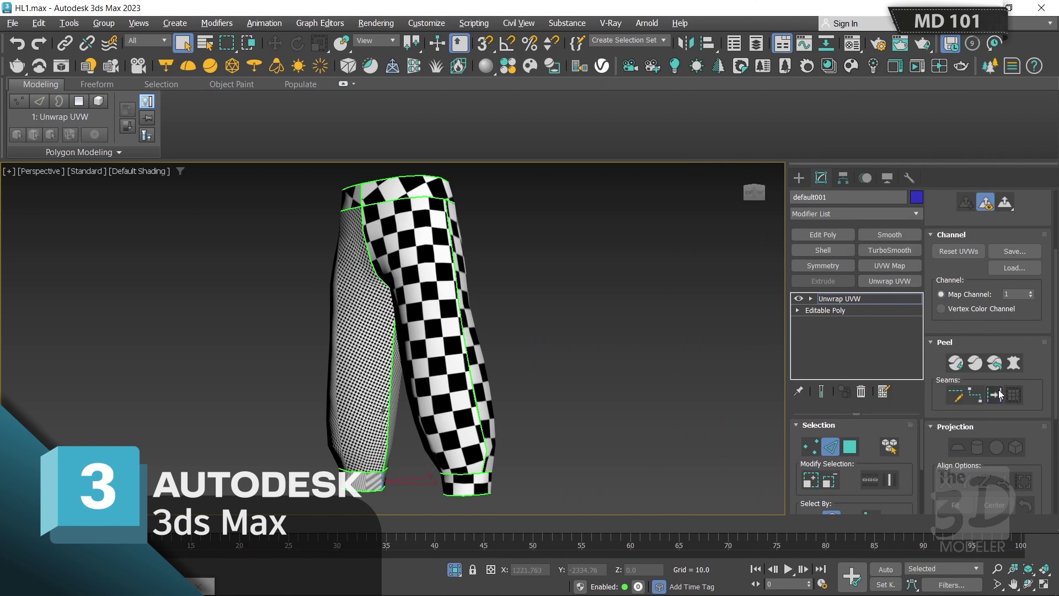
scroll(984, 259, up, 3)
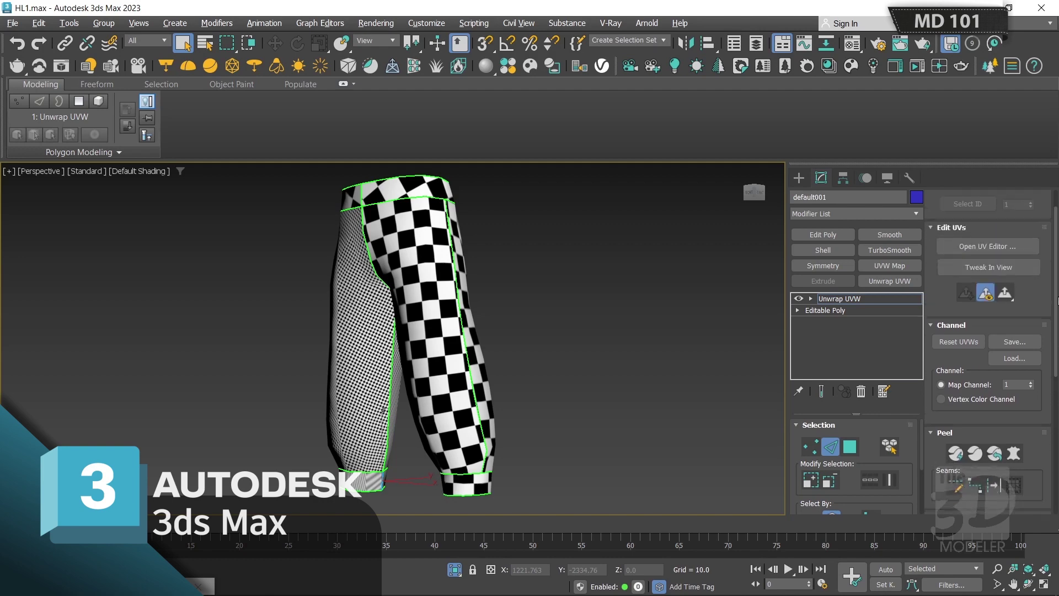
click(984, 257)
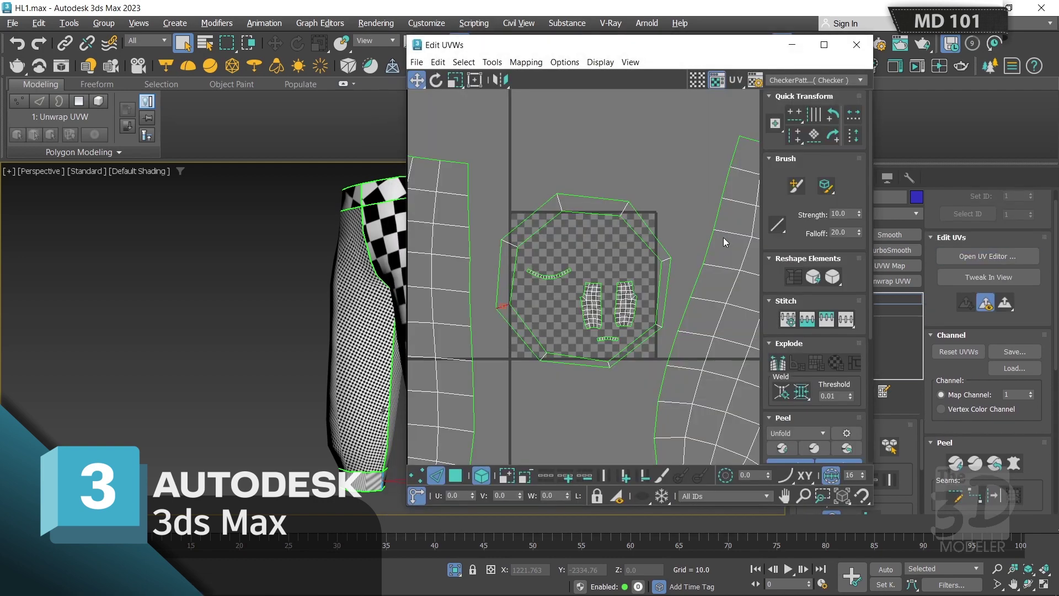
Pelt the seamed ankle cuff again, relax it into an open strip and commit the result.
click(455, 475)
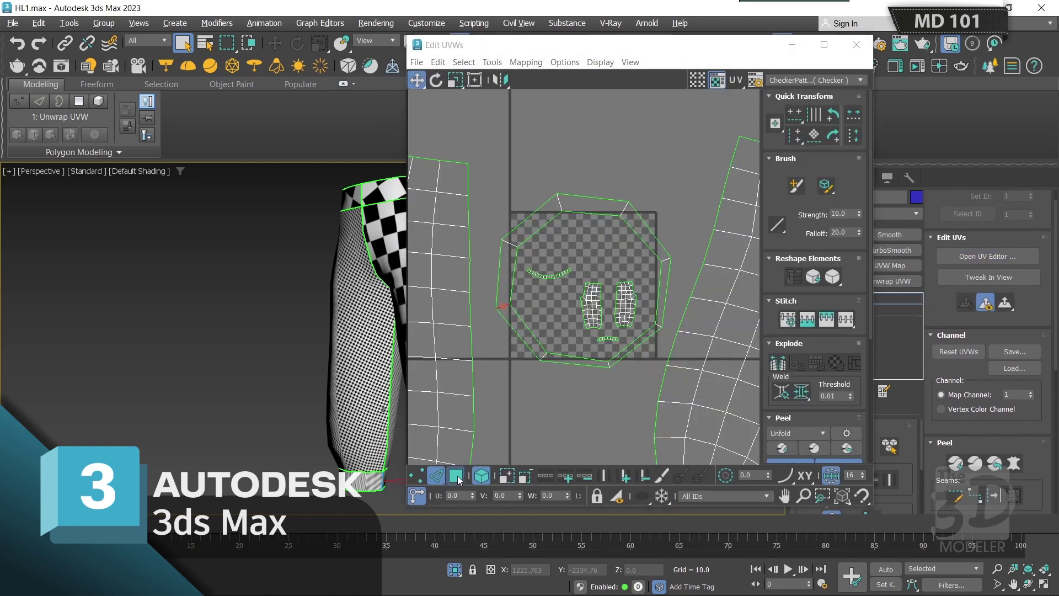
click(570, 324)
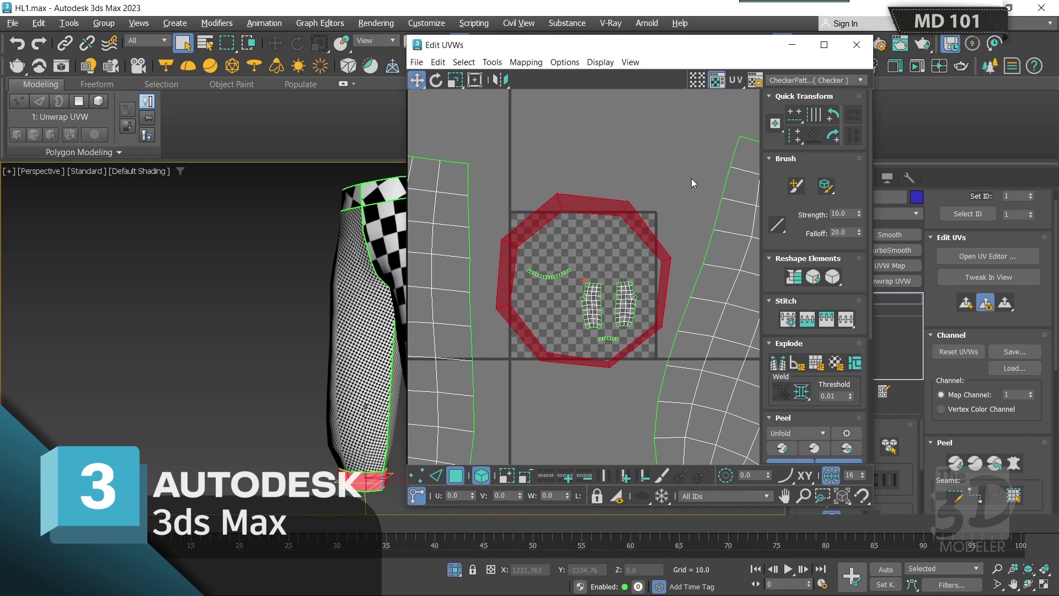
click(1012, 463)
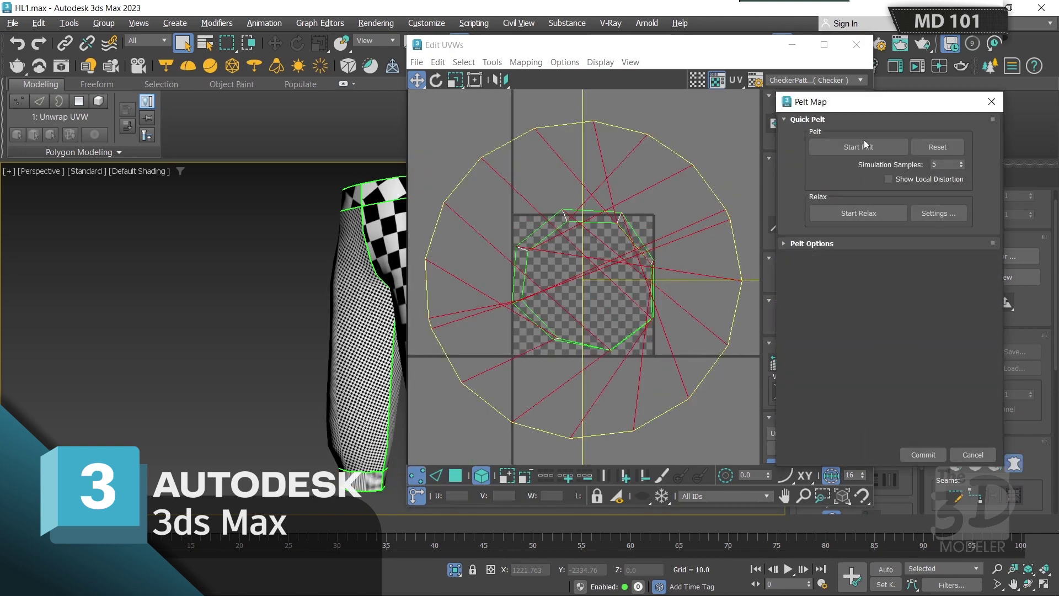
click(859, 147)
click(861, 149)
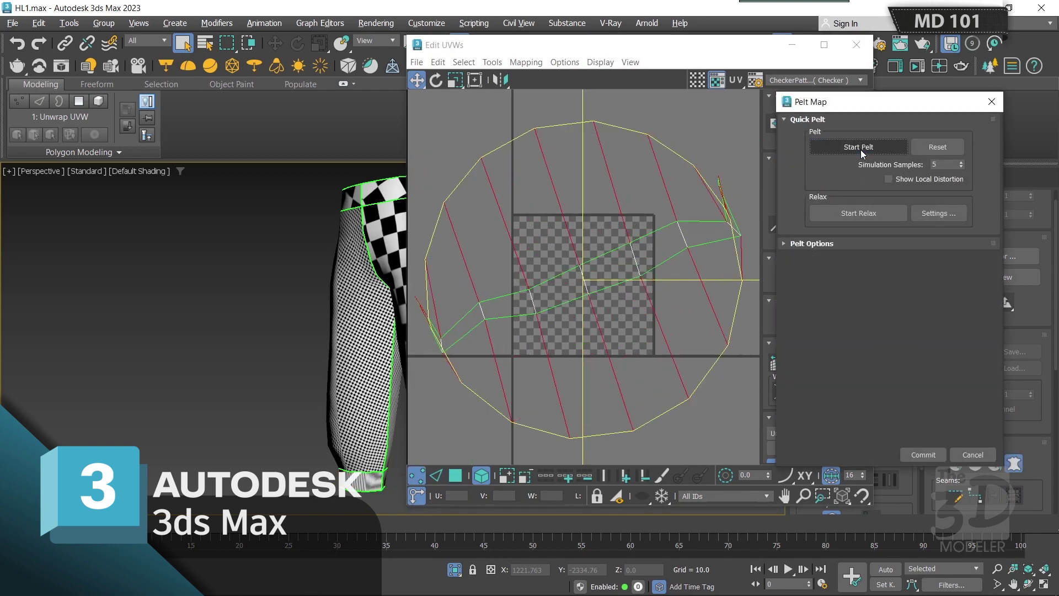
click(863, 215)
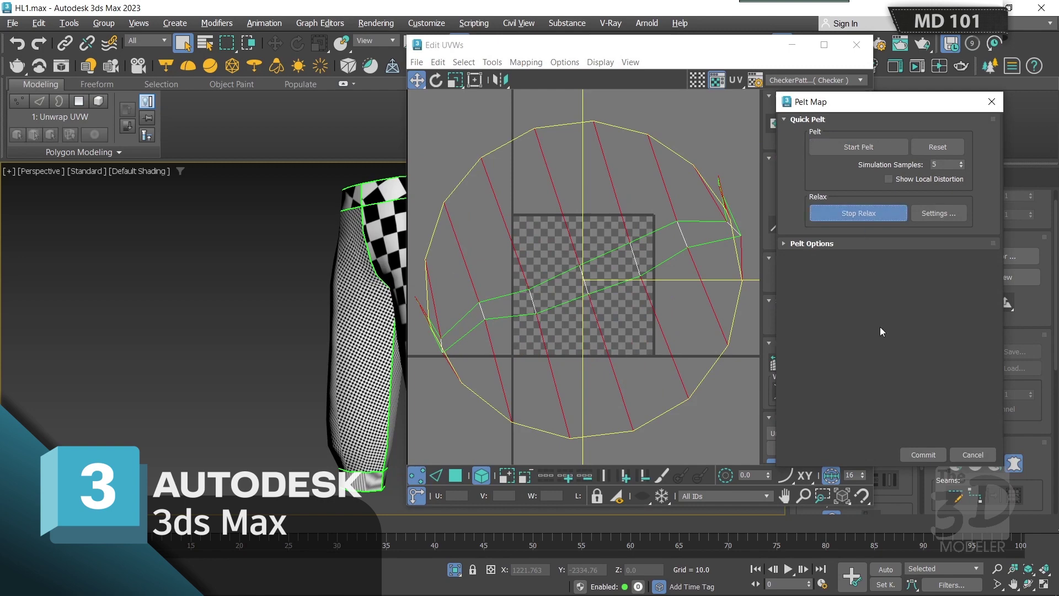
click(923, 455)
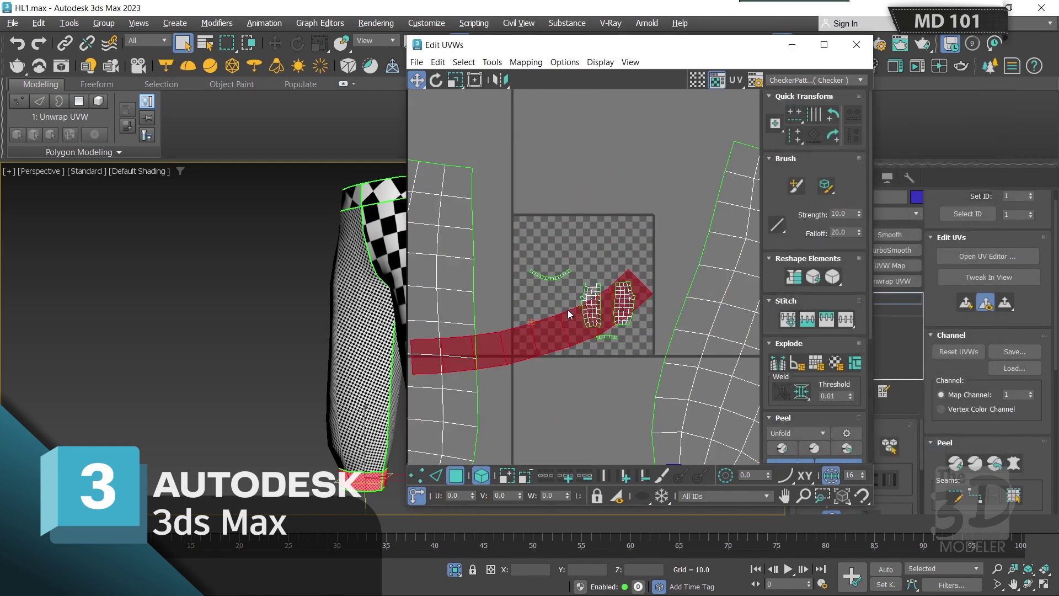
Move the unfolded cuff strip above the UV tile and rotate it towards horizontal.
drag(571, 294, 628, 142)
click(438, 81)
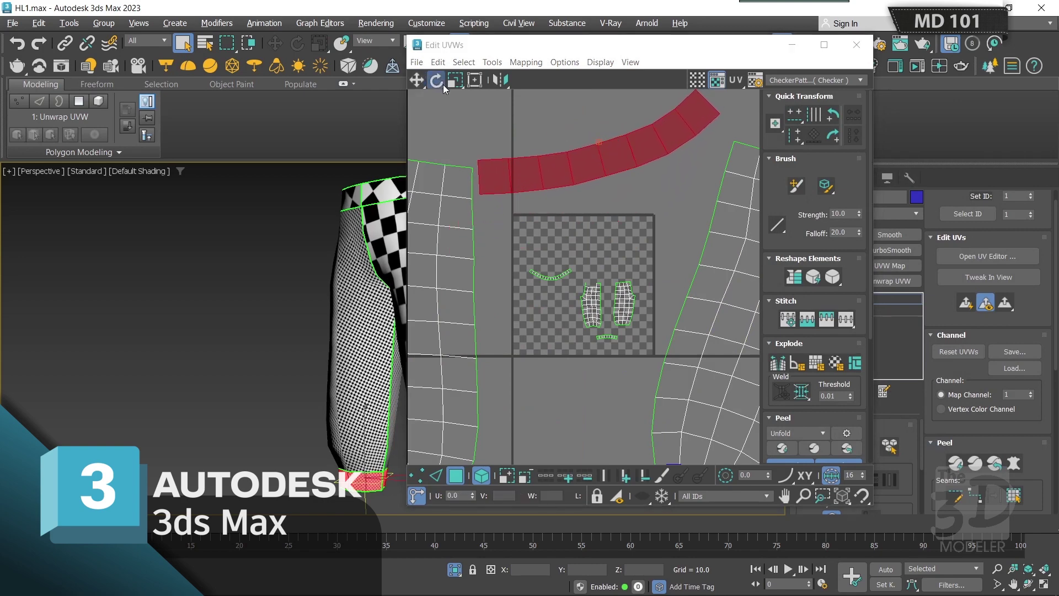
drag(690, 117, 657, 172)
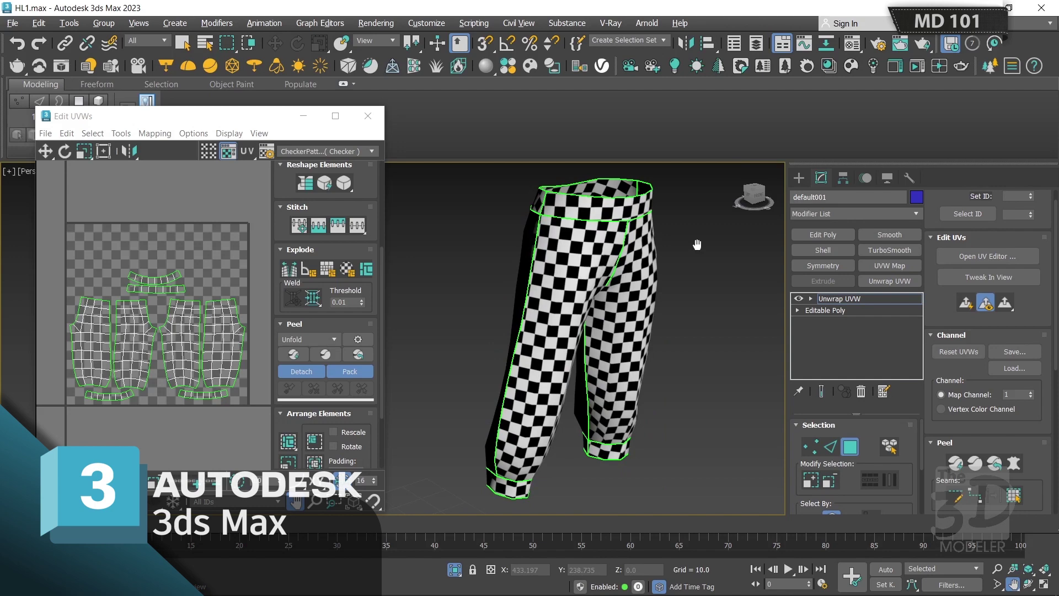
click(753, 195)
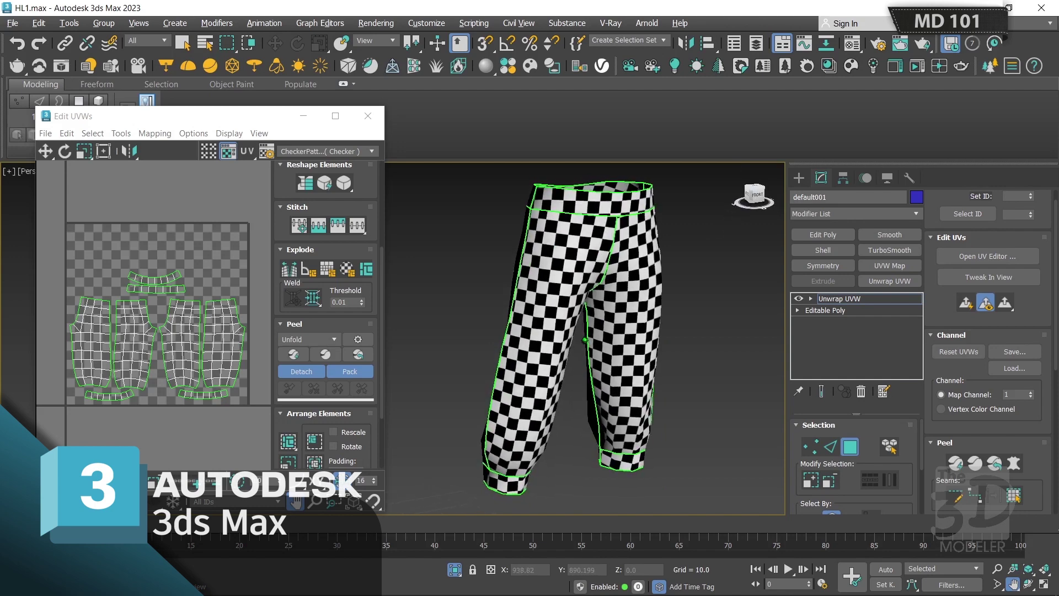